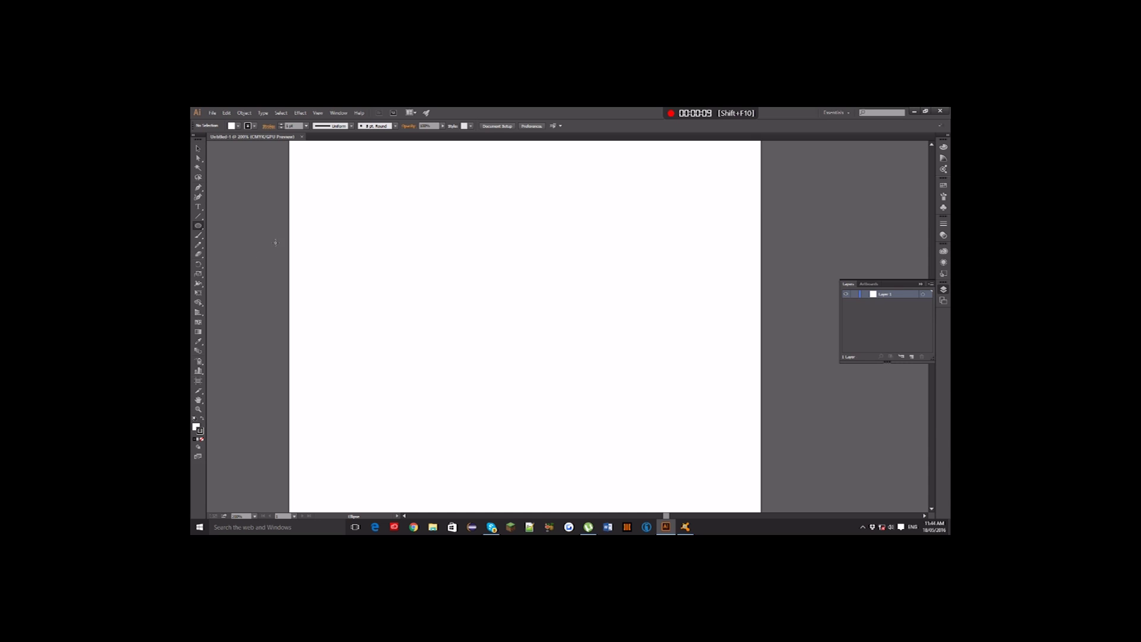
Swap the fill and stroke colours so black becomes the fill, and bring up the Color panel.
left_click(203, 419)
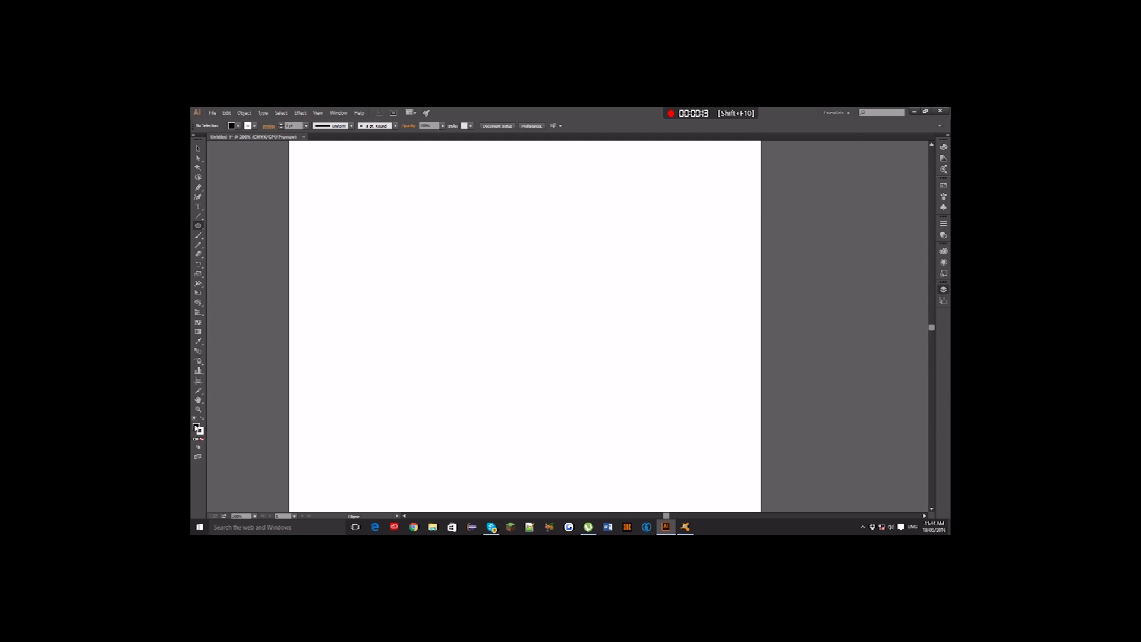
double_click(196, 425)
left_click(387, 149)
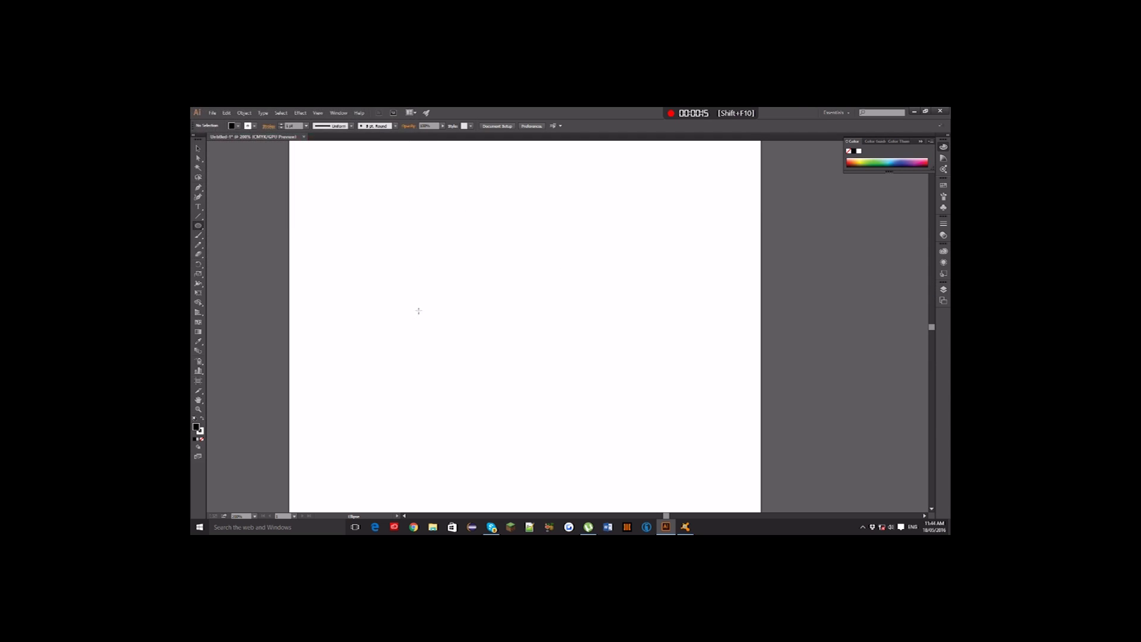
Make a new document via File > New with width 100 mm and height 100 mm.
left_click(212, 113)
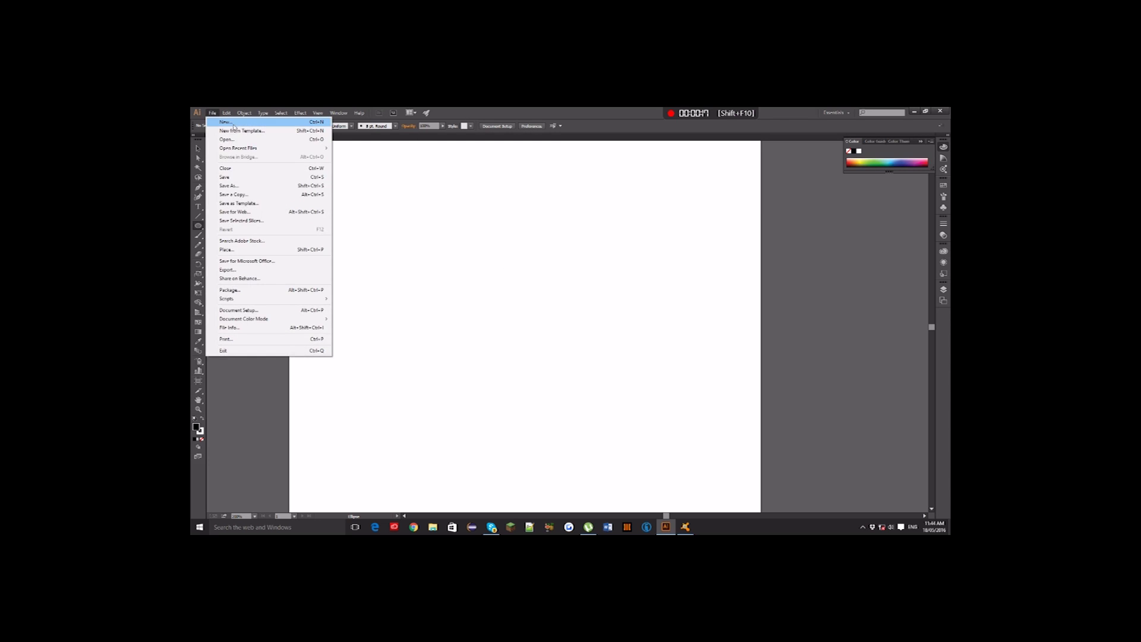
left_click(223, 120)
left_click_drag(282, 192, 260, 195)
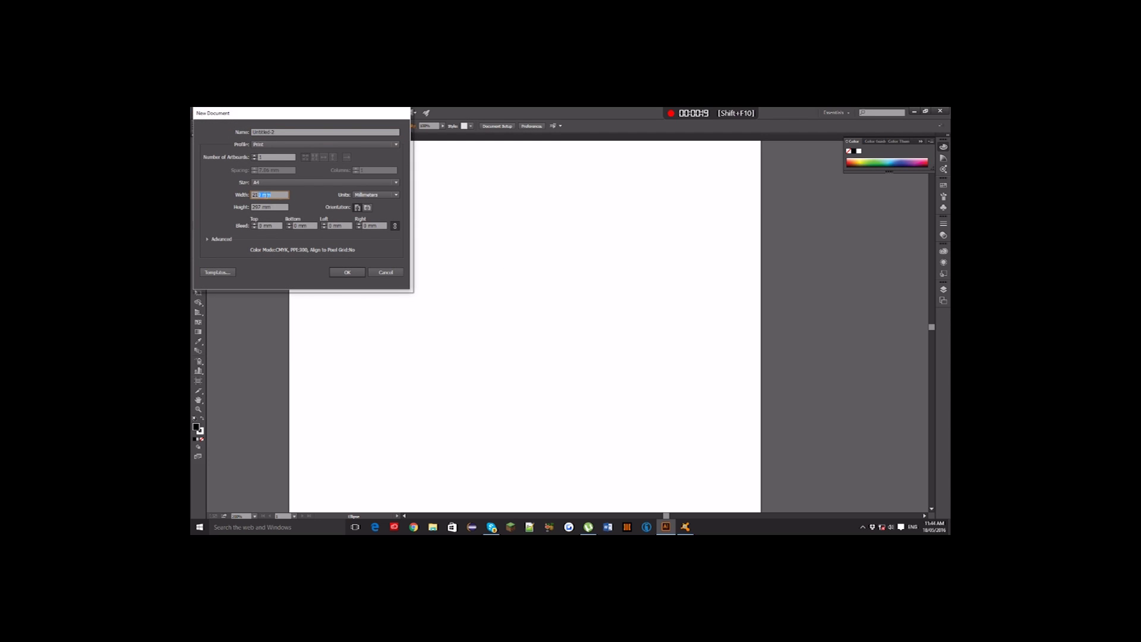
left_click_drag(282, 195, 252, 195)
type("1000")
key("Tab")
left_click(253, 195)
key("Delete")
key("Tab")
type("100")
key("Return")
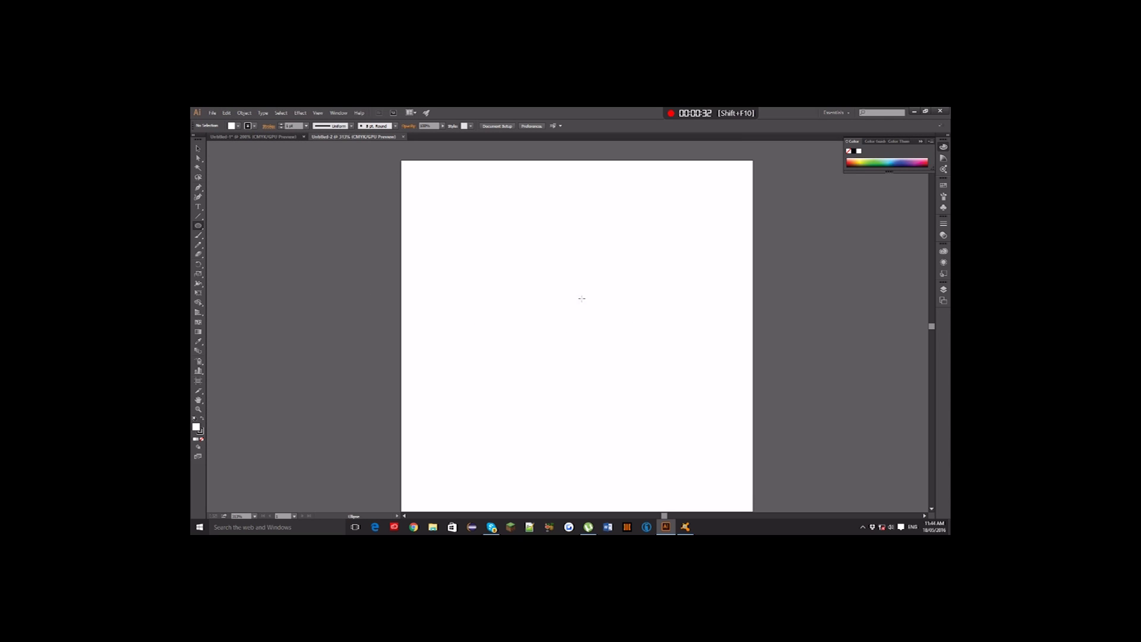
Zoom in and draw a large circle filled with cyan from the Color panel spectrum.
left_click(198, 409)
left_click_drag(664, 287, 698, 310)
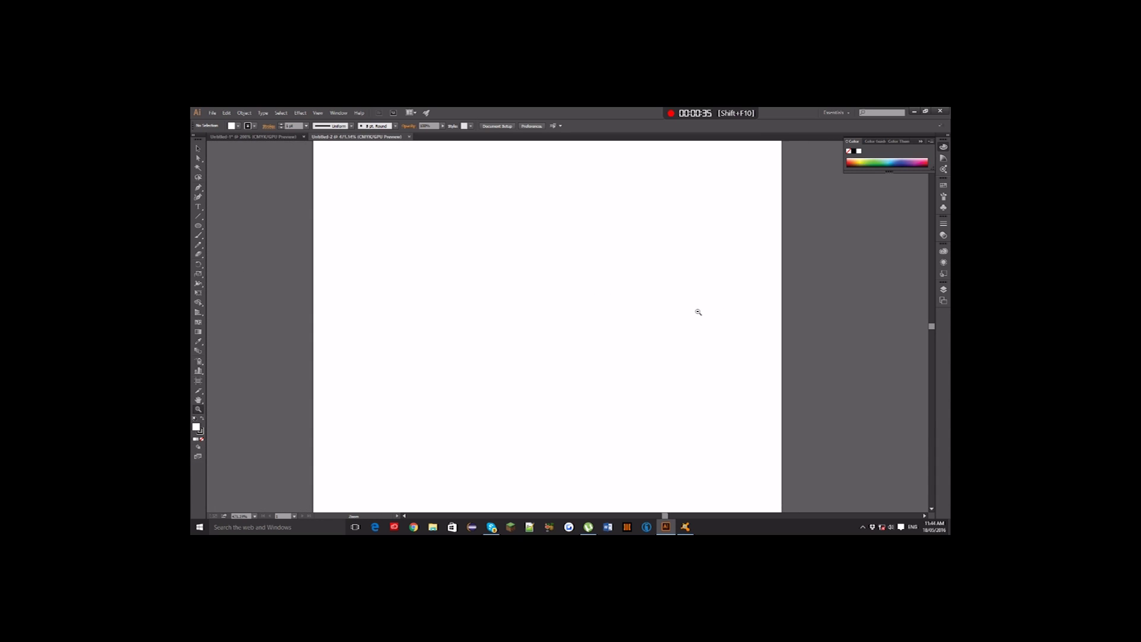
left_click(198, 226)
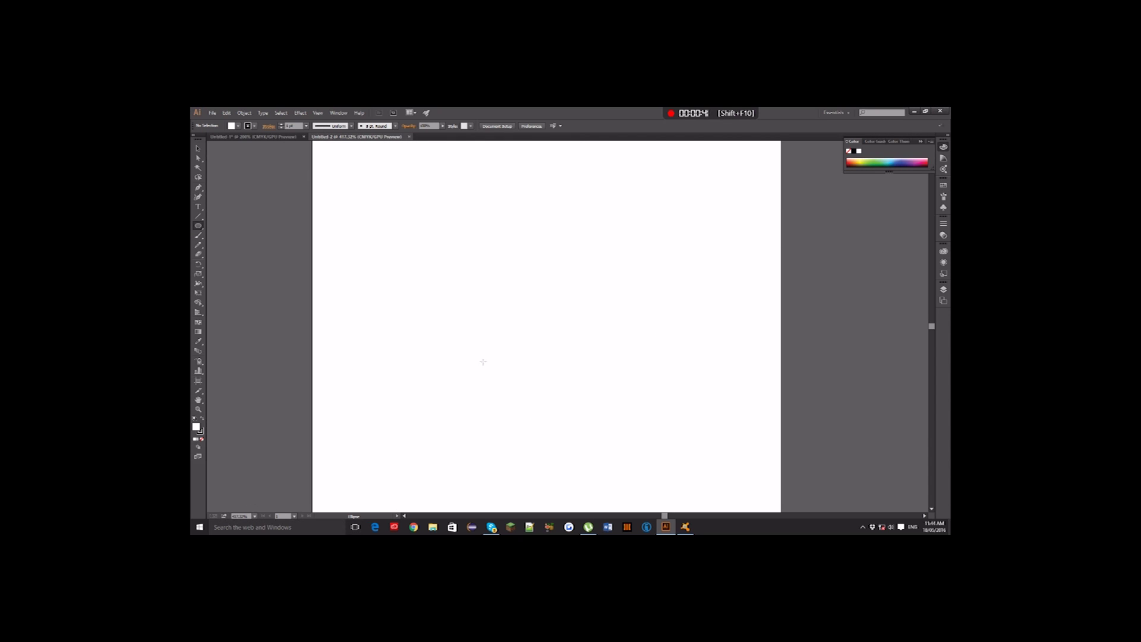
left_click(875, 159)
left_click(890, 160)
mouse_move(357, 162)
left_mouse_down()
mouse_move(492, 311)
mouse_move(595, 359)
mouse_move(658, 434)
mouse_move(552, 355)
mouse_move(445, 251)
mouse_move(677, 453)
mouse_move(691, 388)
mouse_move(630, 440)
mouse_move(535, 408)
mouse_move(569, 404)
mouse_move(678, 464)
left_mouse_up()
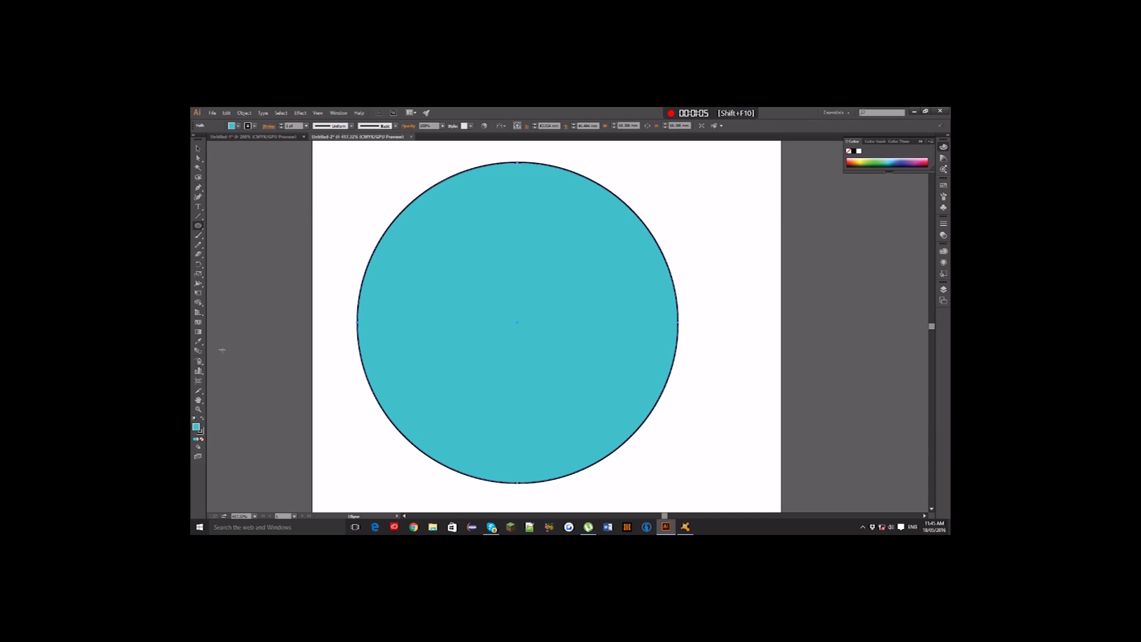
Set the circle's stroke to None and move it down and right to centre it.
left_click(202, 431)
left_click(849, 152)
left_click(197, 148)
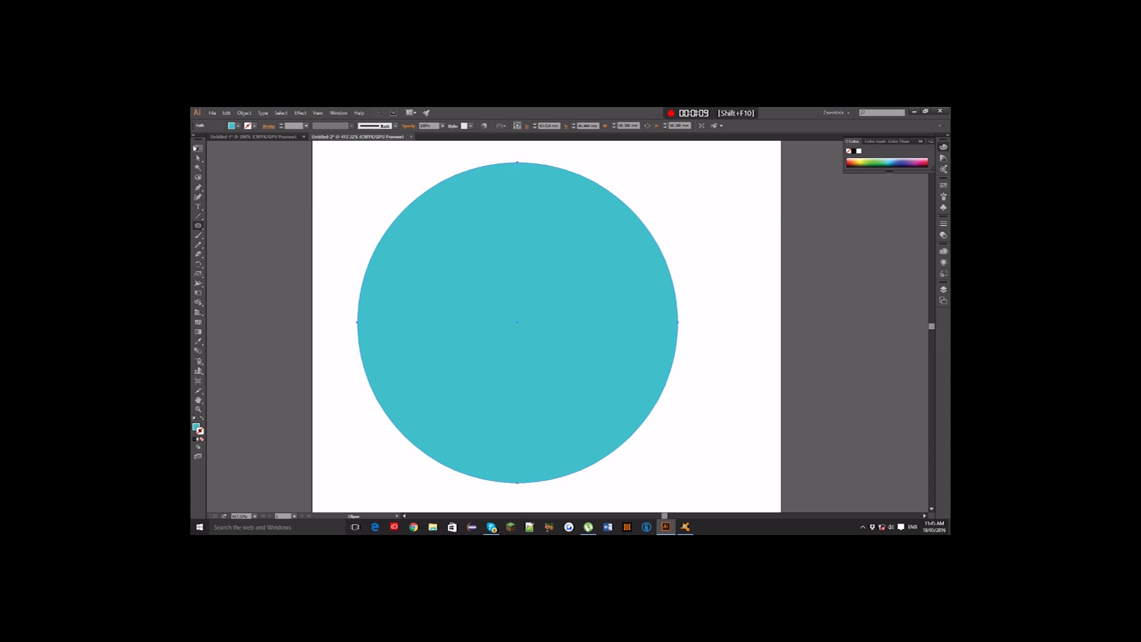
left_click_drag(535, 274, 542, 305)
key("ctrl+minus")
key("ctrl+minus")
key("ctrl+minus")
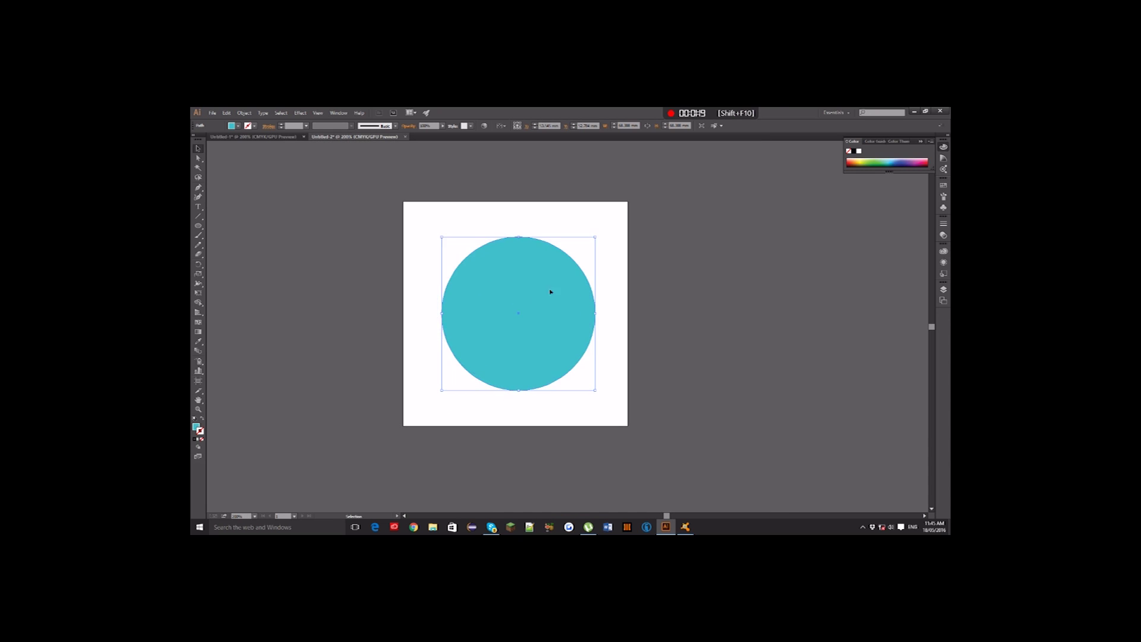
left_click(718, 274)
key("ctrl+plus")
key("ctrl+plus")
scroll(364, 255, "down", 2)
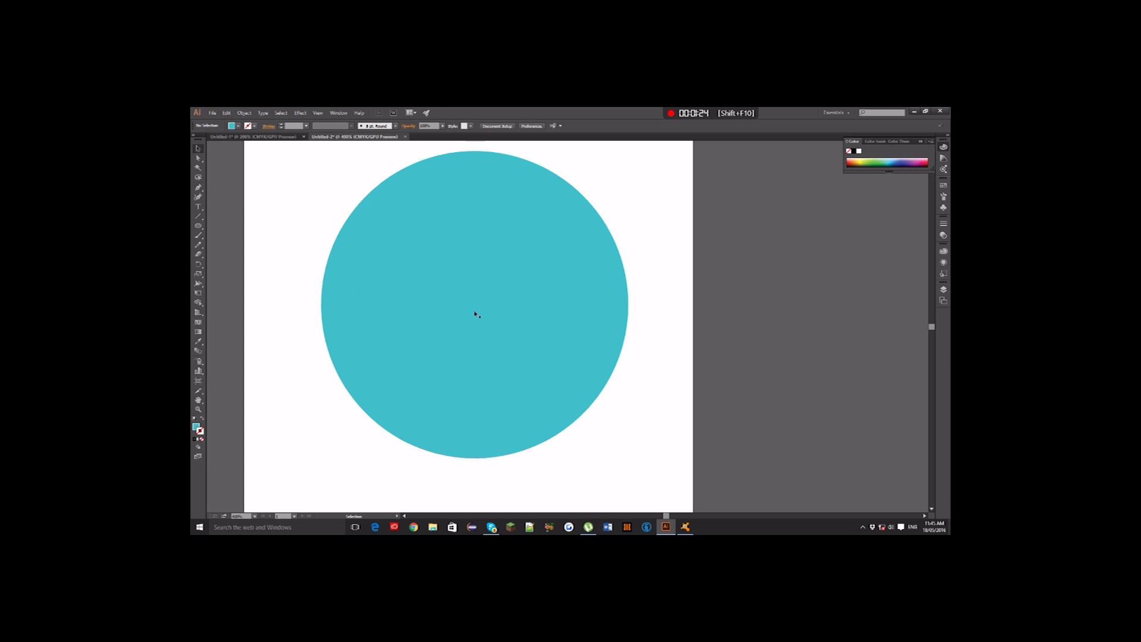
Draw a triangular mountain path over the circle's lower-left edge with the Pen tool.
left_click(198, 188)
left_click(338, 372)
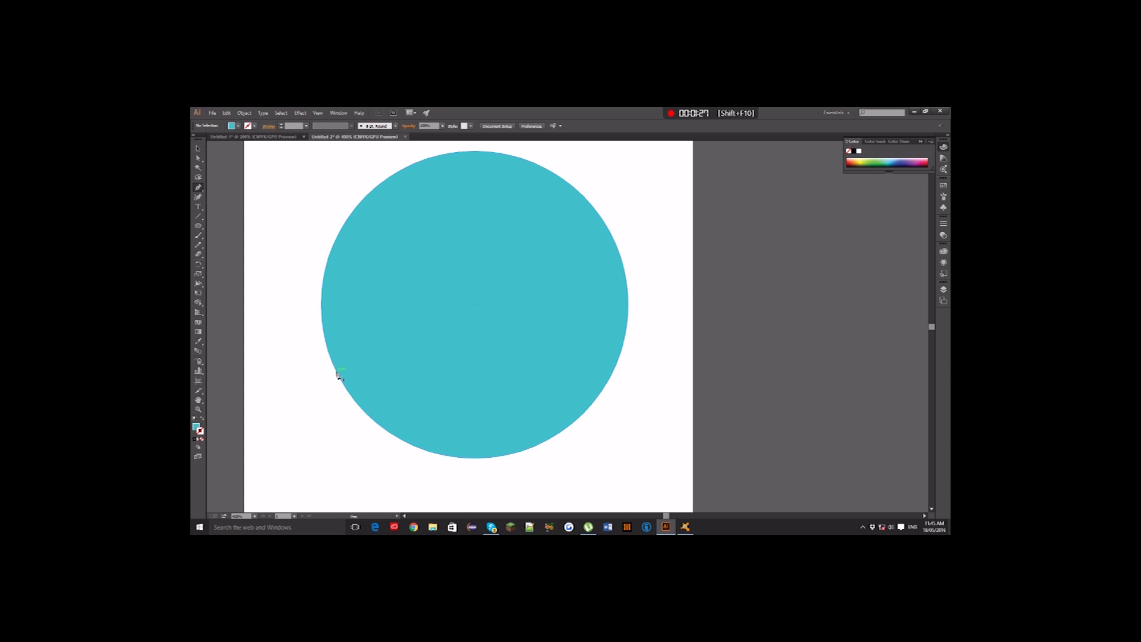
left_click(393, 263)
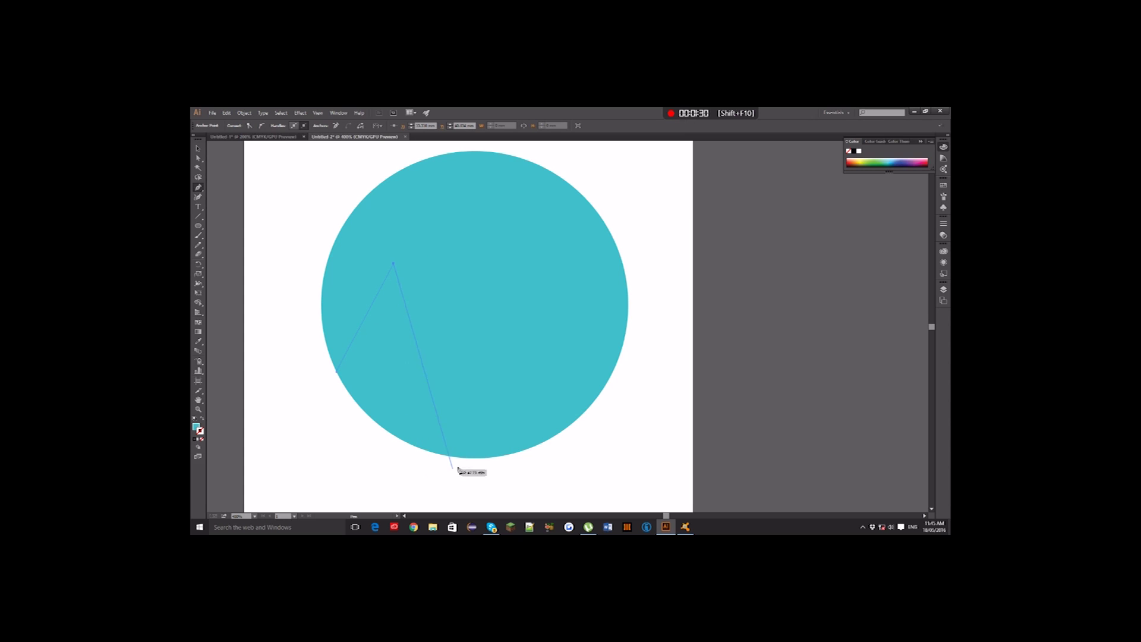
left_click(475, 459)
left_click_drag(336, 374, 226, 148)
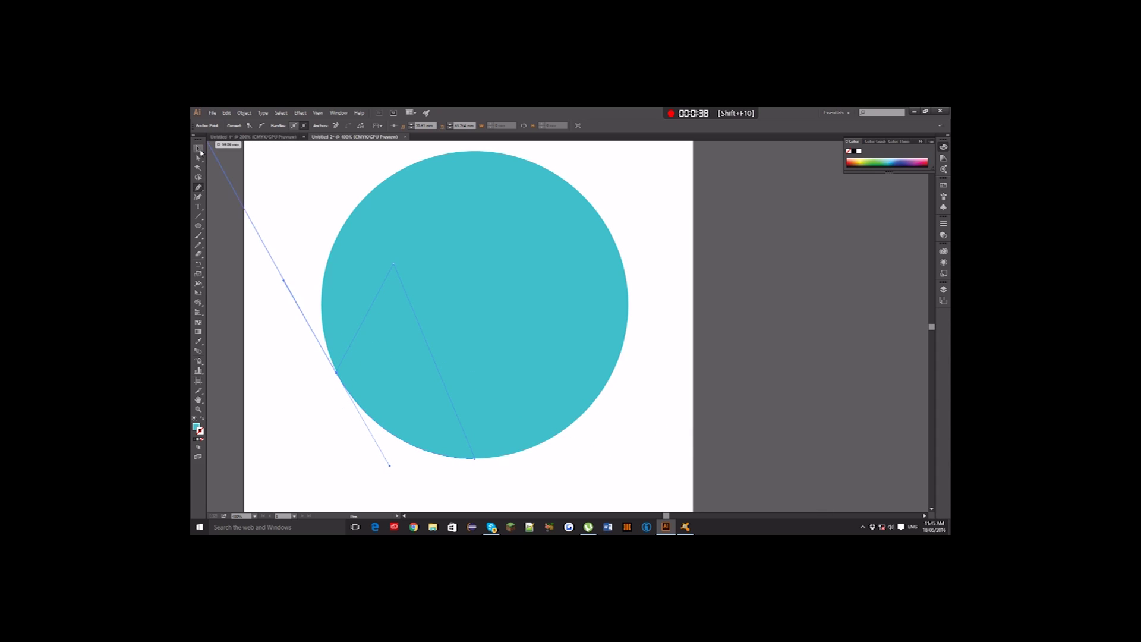
left_click(198, 148)
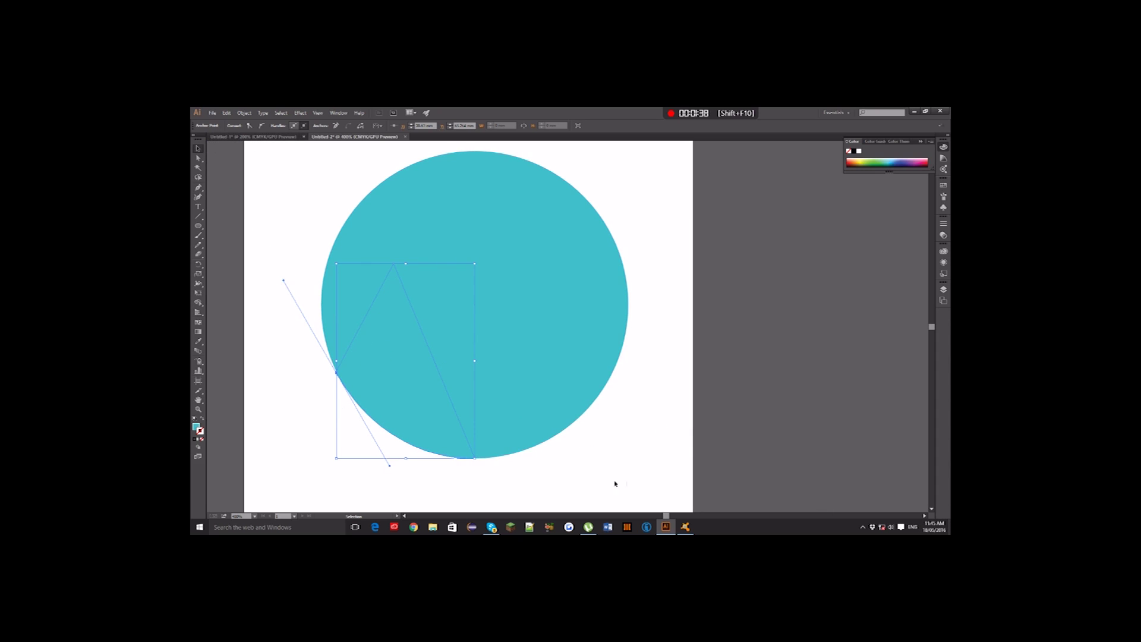
Fill the triangle green with no outline and enlarge it up and to the right.
left_click(878, 157)
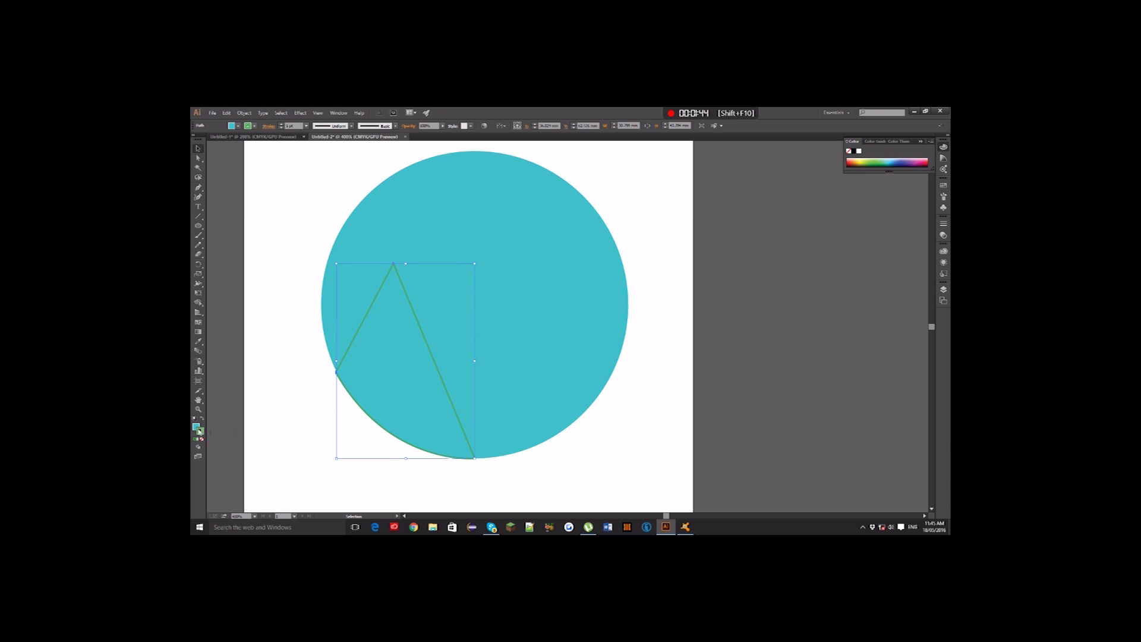
left_click(202, 419)
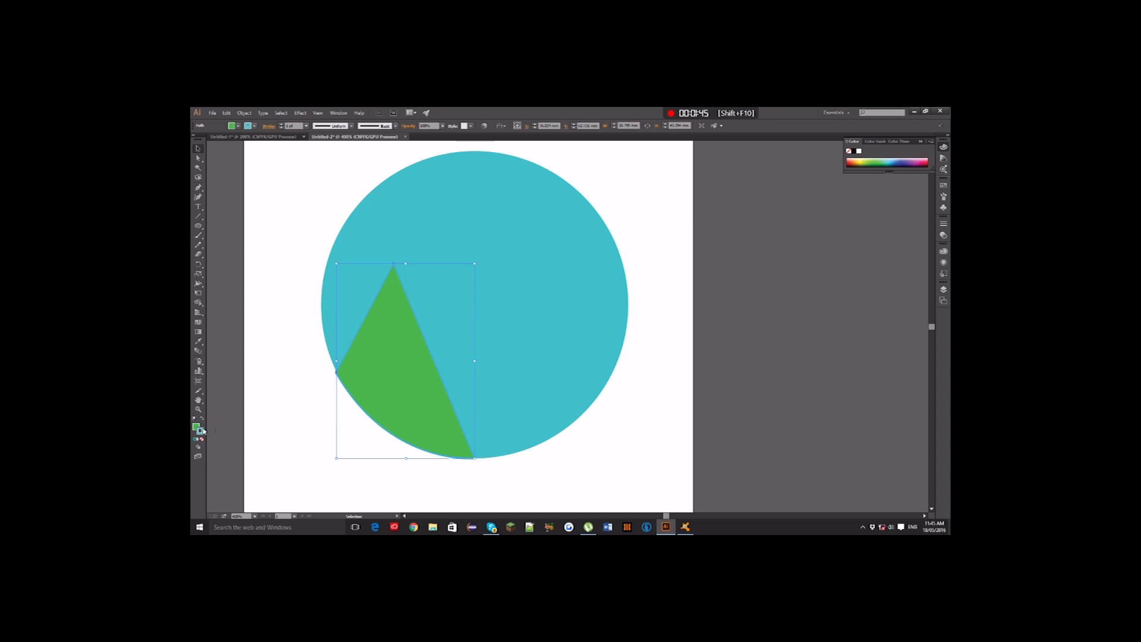
left_click(849, 152)
left_click(280, 250)
left_click(408, 413)
left_click_drag(475, 264, 502, 253)
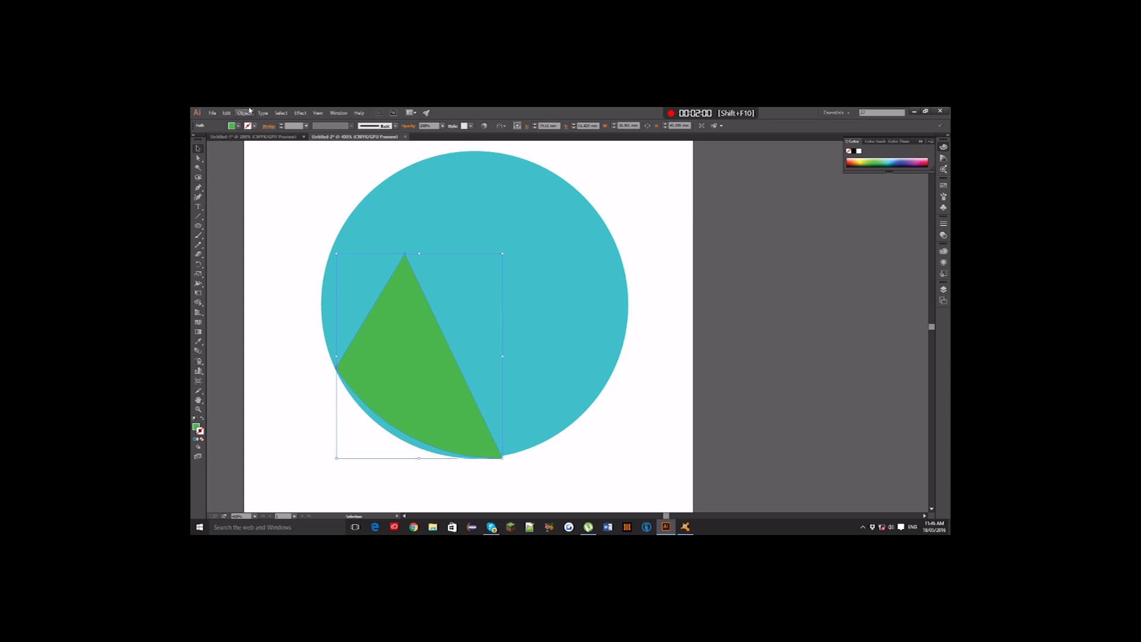
Bend the bottom anchor's handle so the mountain's base follows the circle's edge.
key("a")
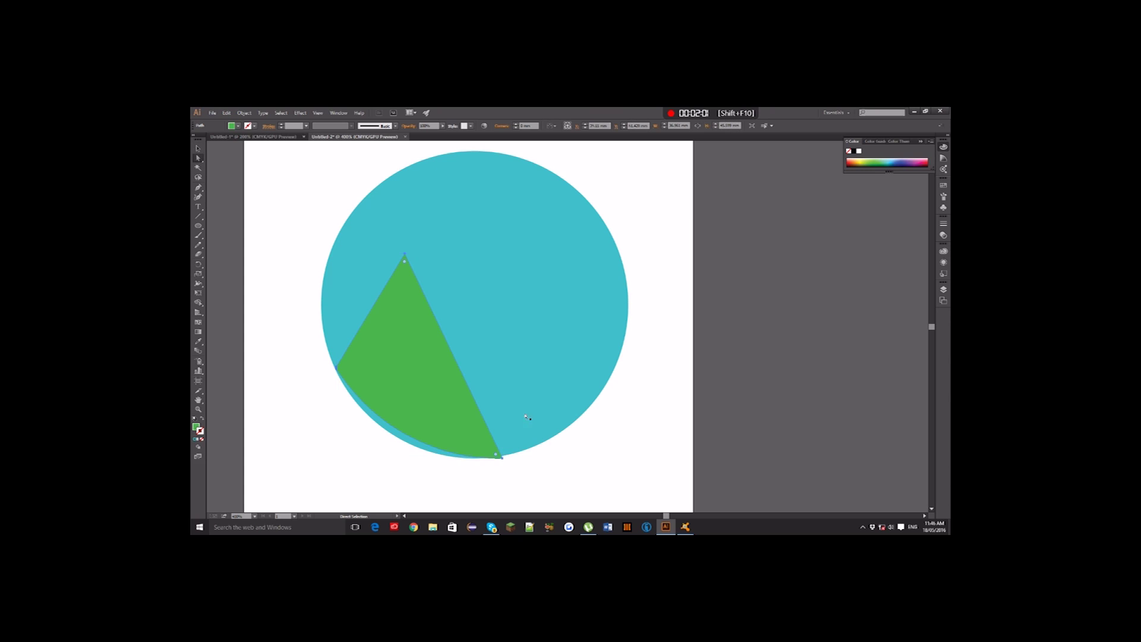
left_click(502, 457)
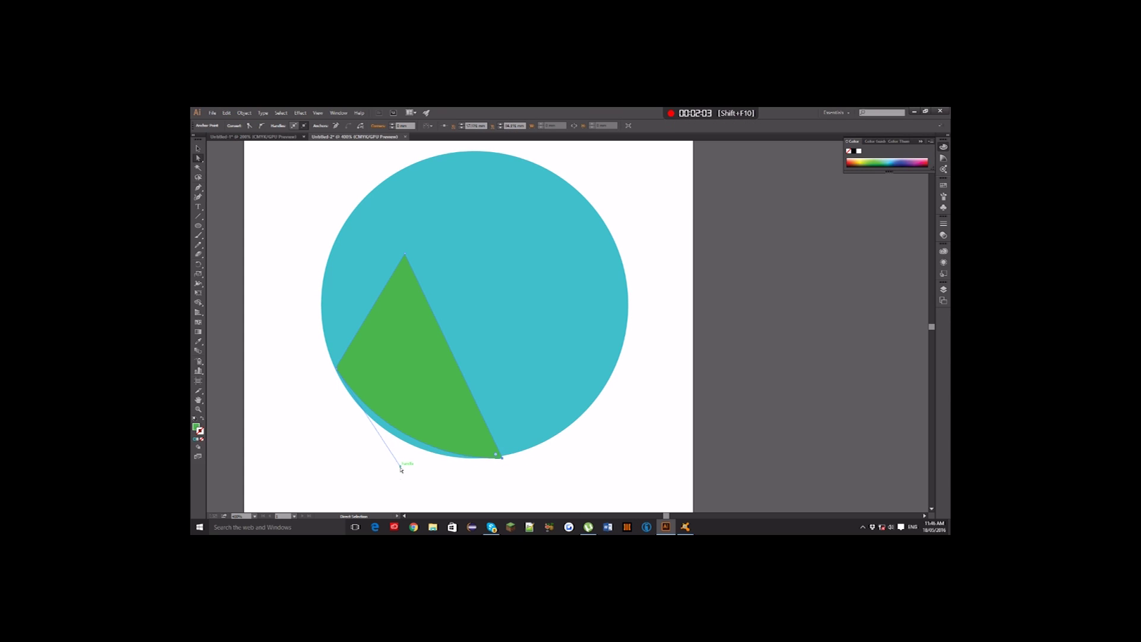
left_click_drag(401, 469, 384, 476)
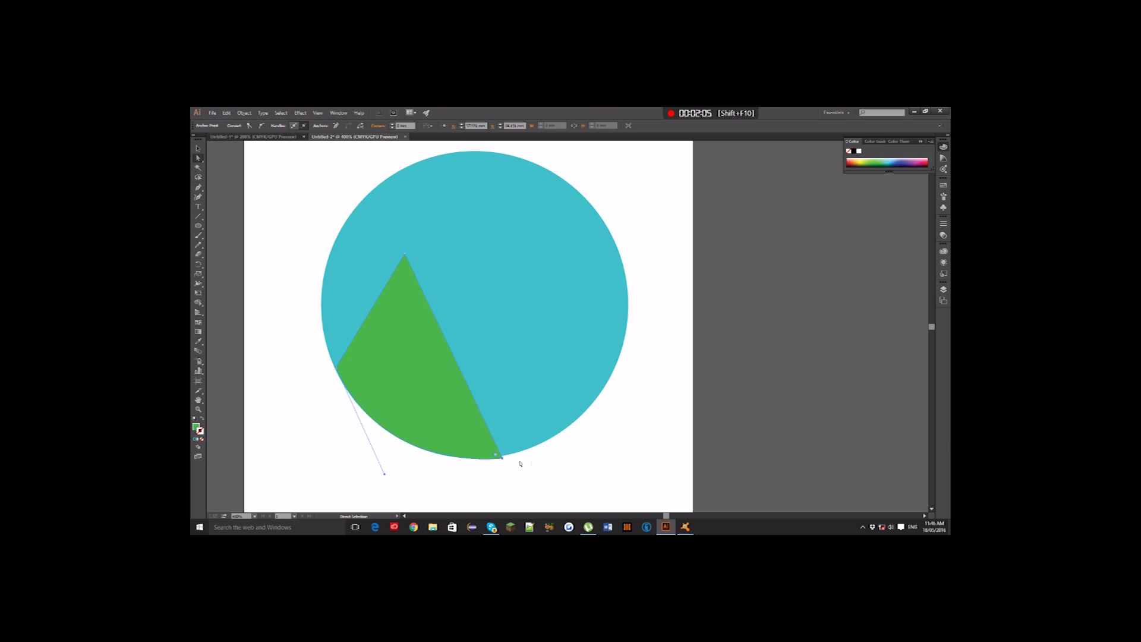
left_click_drag(504, 463, 502, 458)
left_click(473, 482)
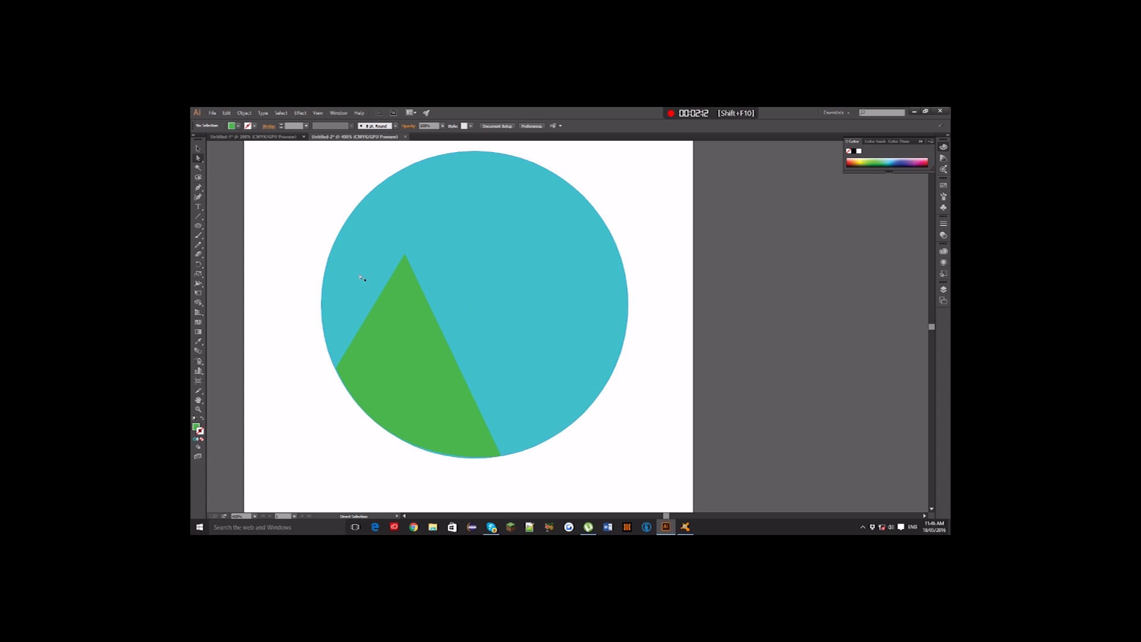
left_click(198, 225)
left_click(198, 188)
left_click(445, 339)
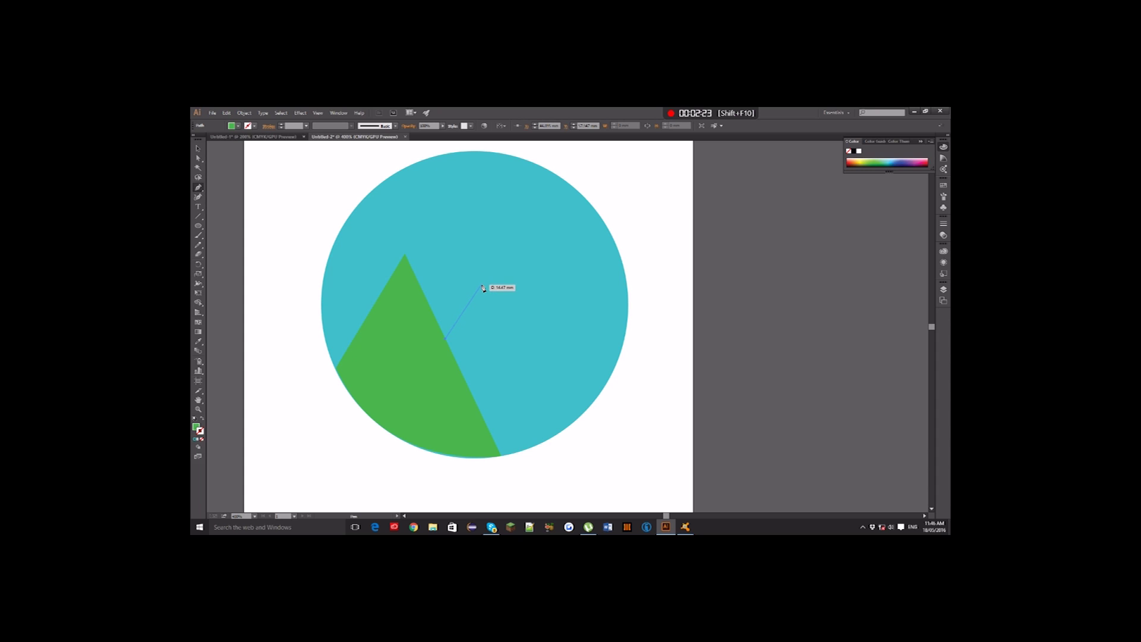
Draw the second mountain triangle to the right, its base curving along the circle.
left_click(482, 286)
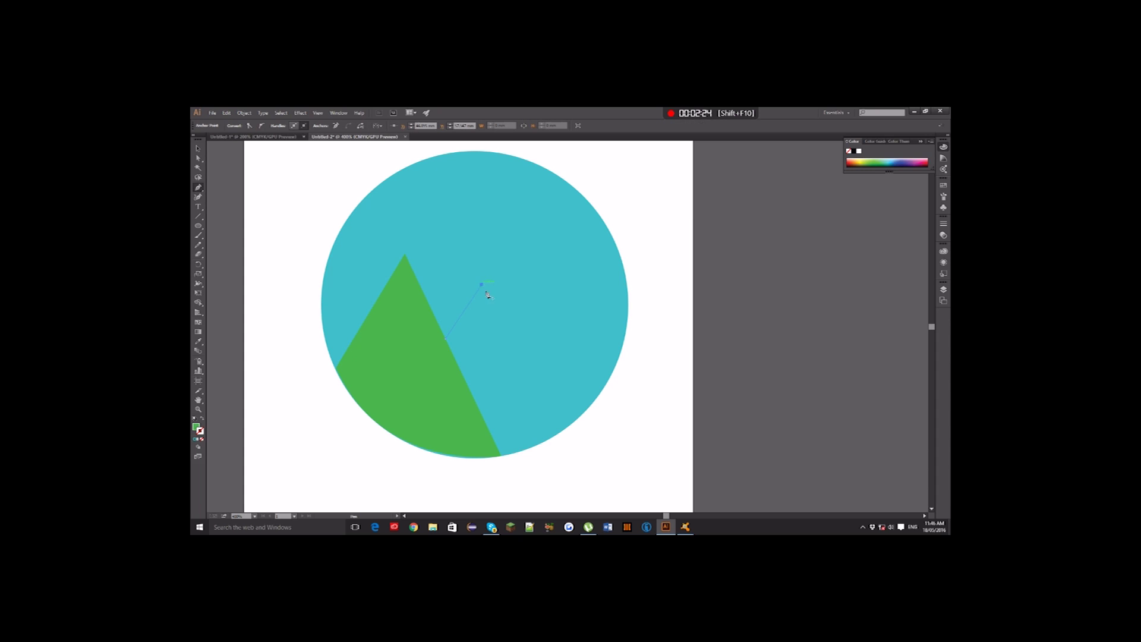
left_click(566, 428)
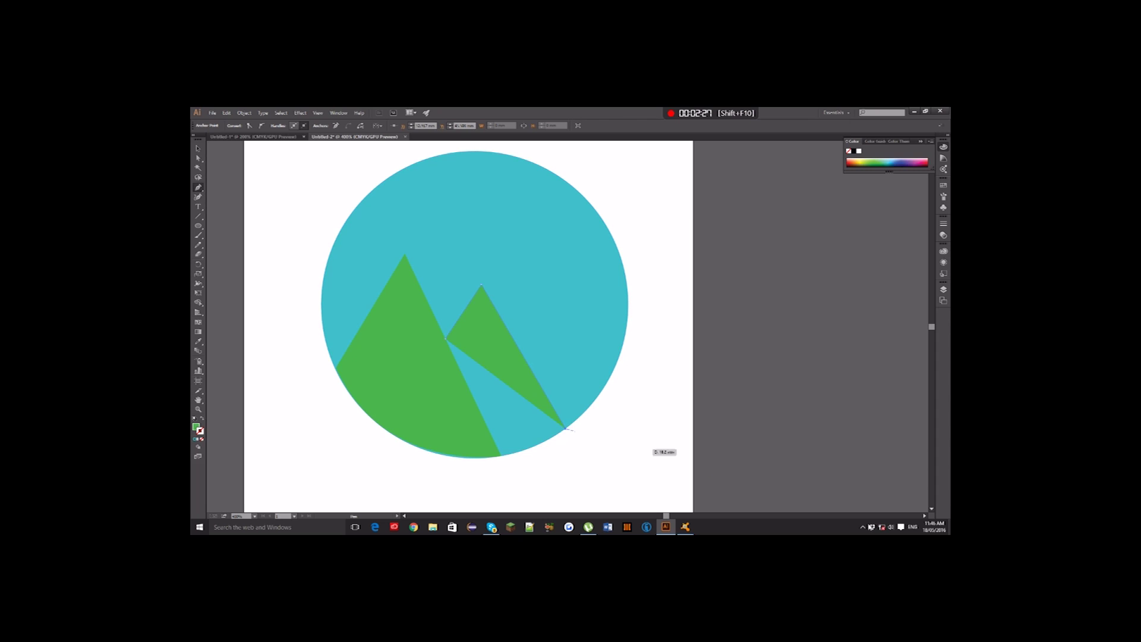
left_click_drag(497, 457, 420, 453)
left_click(447, 344)
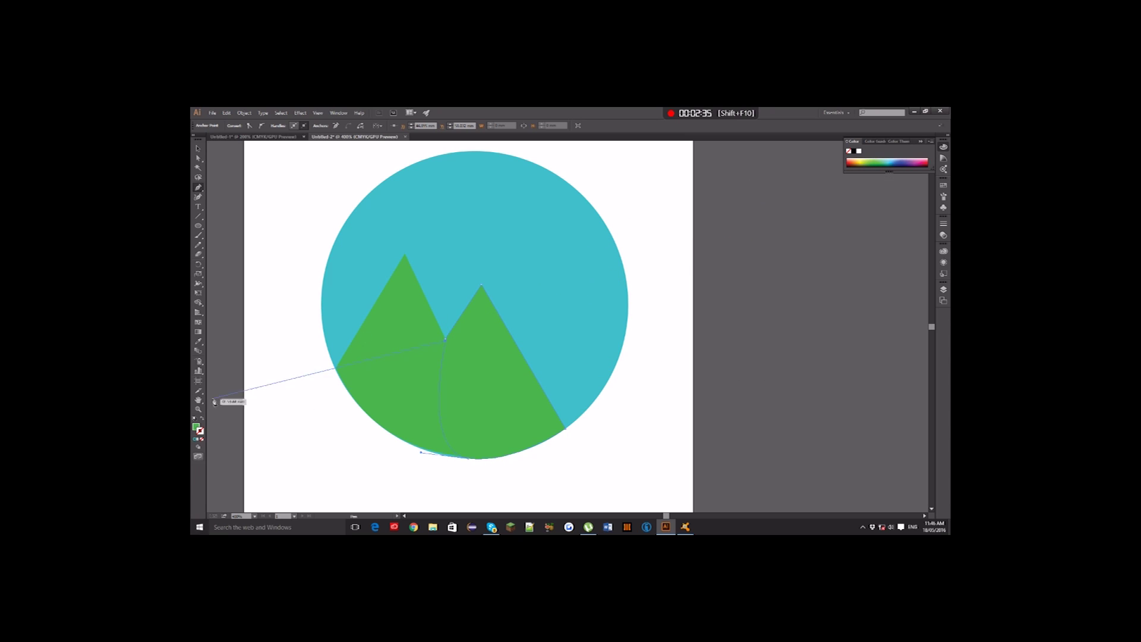
Fill the second mountain with a lighter green from the Color Guide and remove its outline.
left_click(878, 143)
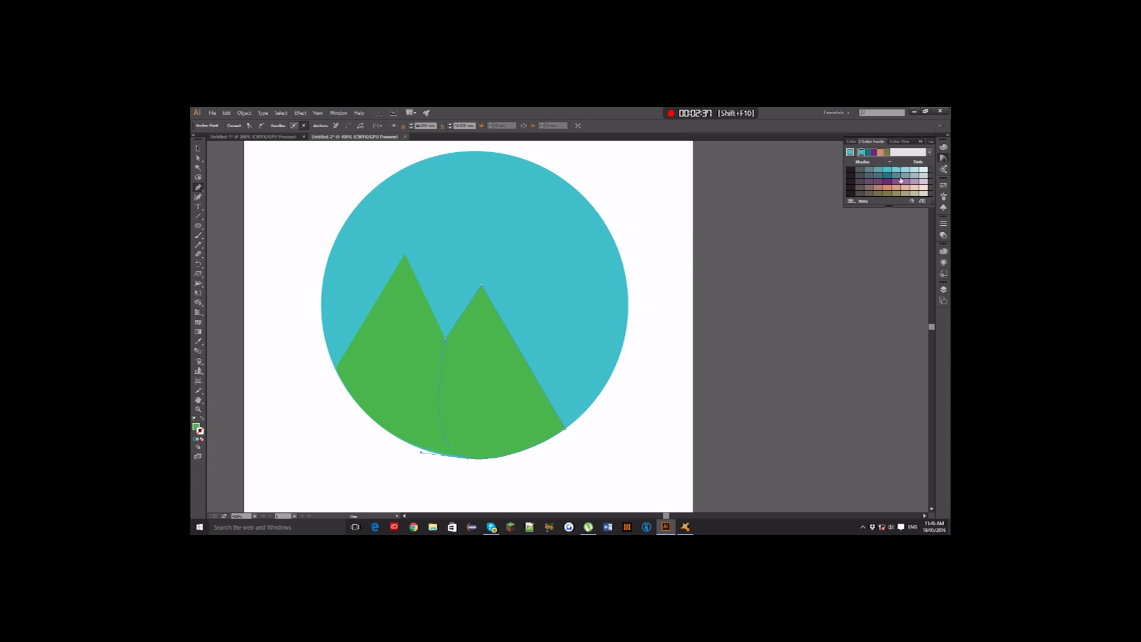
key("i")
left_click(473, 334)
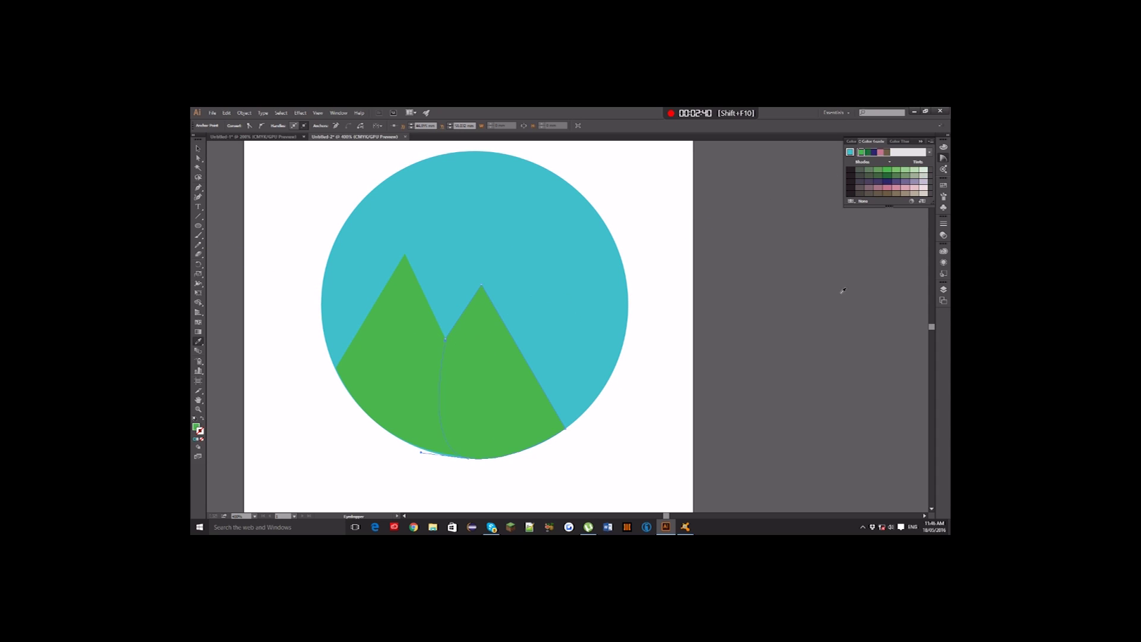
left_click(898, 171)
key("z")
left_click(202, 420)
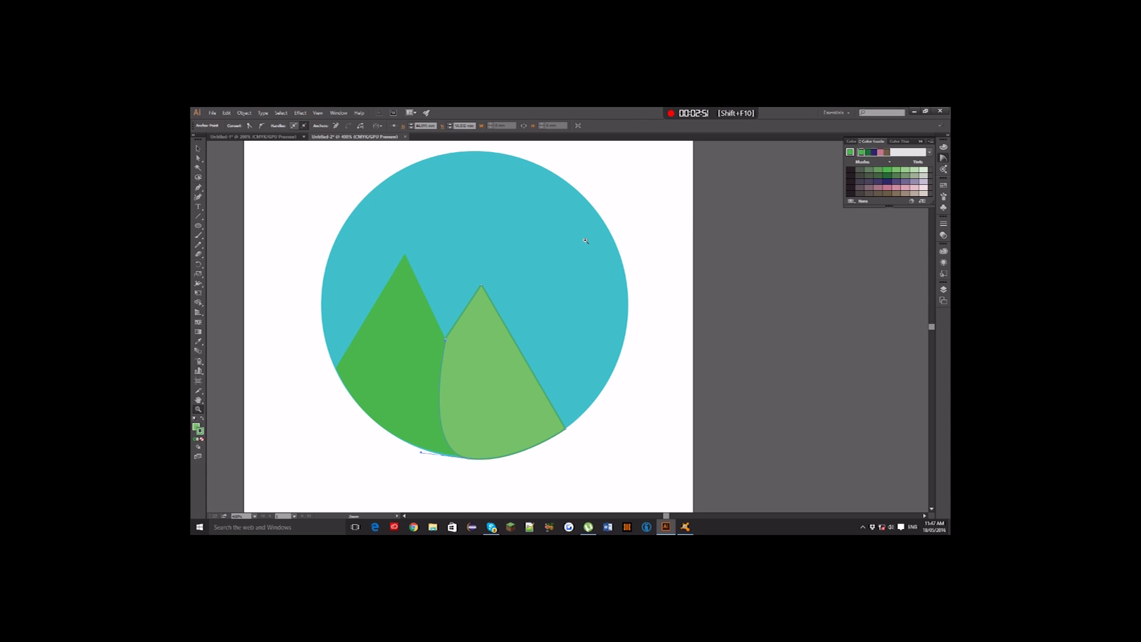
key("F6")
left_click(848, 151)
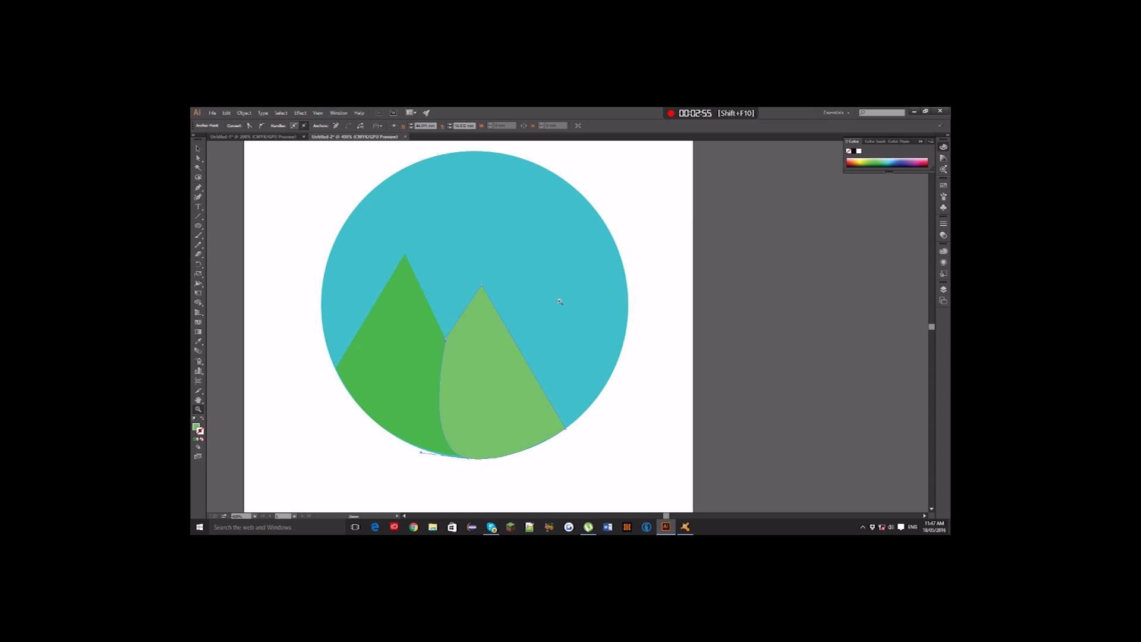
Send the light mountain backward so it sits behind the darker one.
left_click(198, 148)
right_click(479, 361)
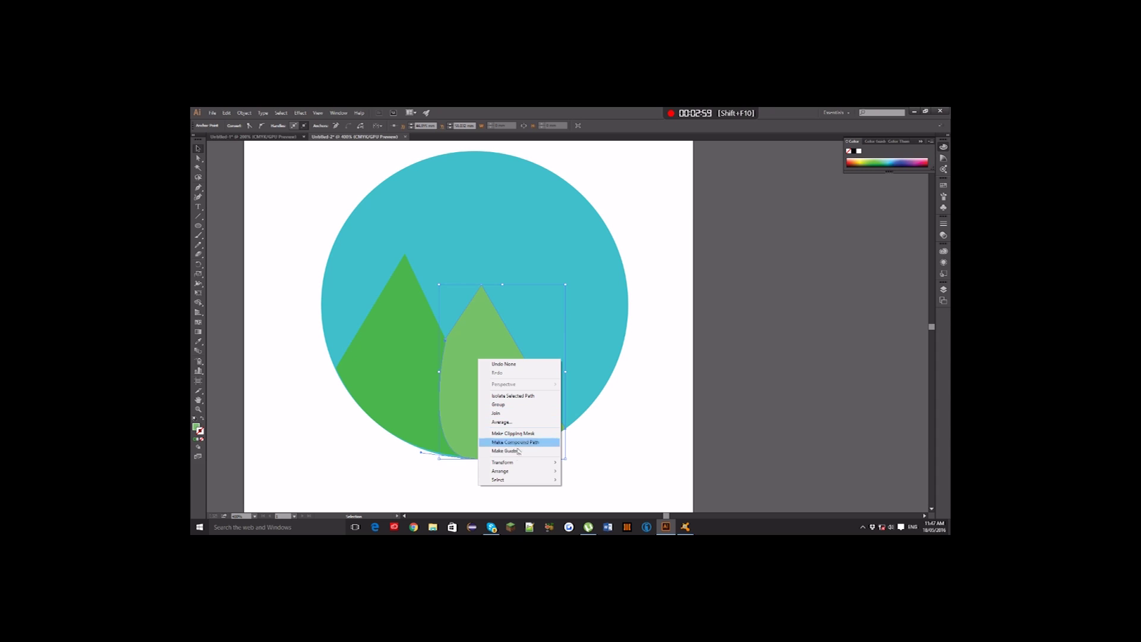
mouse_move(511, 470)
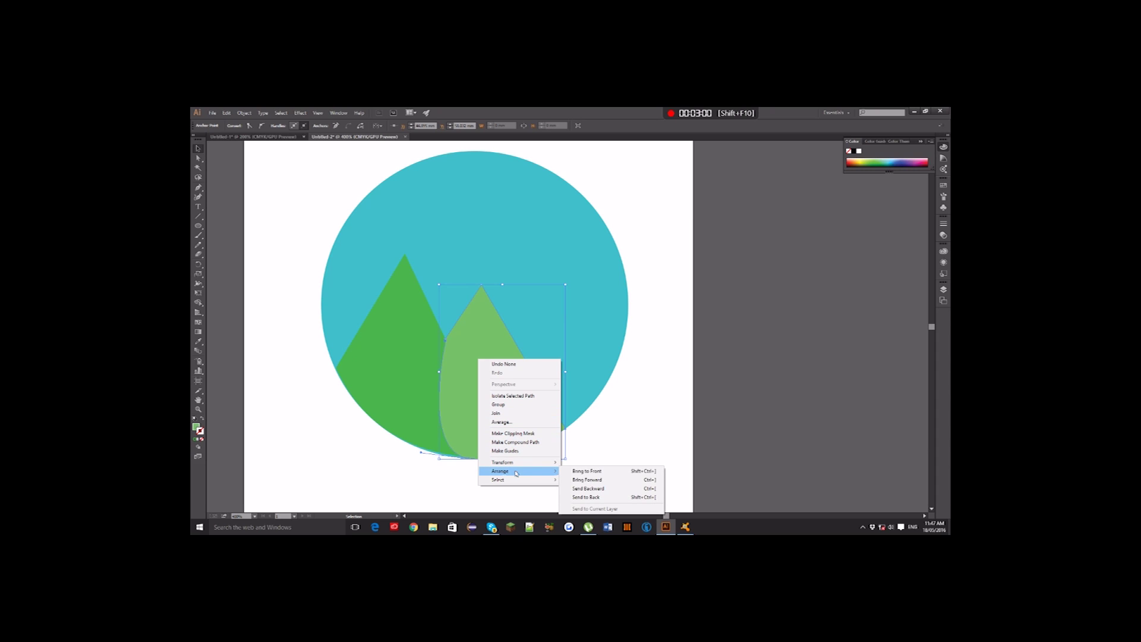
left_click(615, 490)
key("ctrl+shift+a")
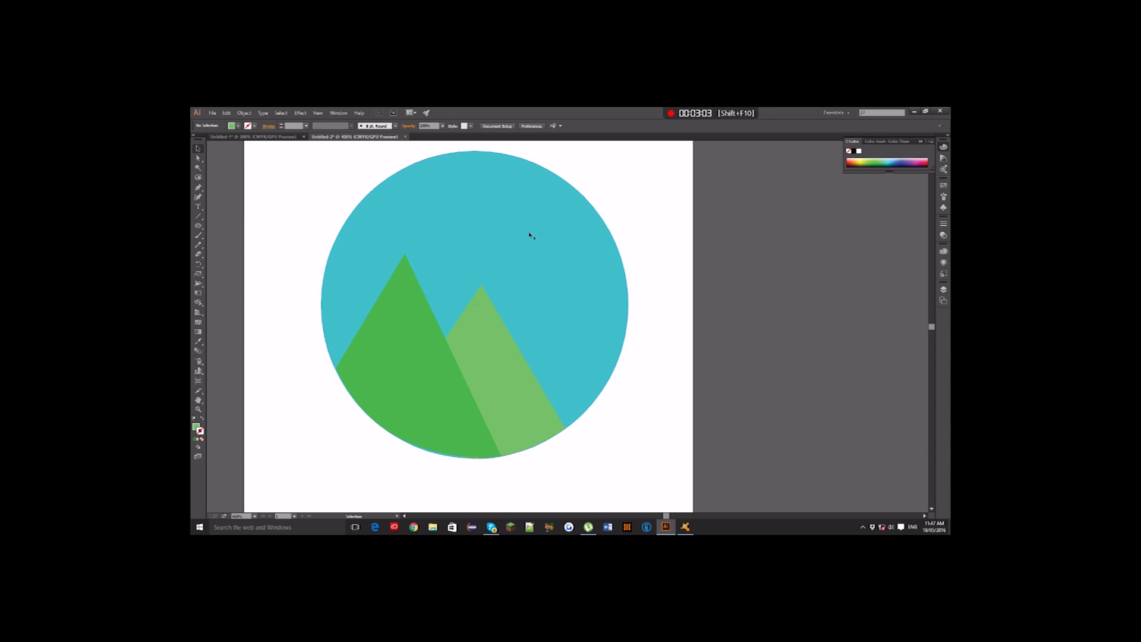
left_click(863, 159)
Draw a stroke-less circle in the upper-right sky and tint it light yellow from the Color Guide.
left_click(198, 224)
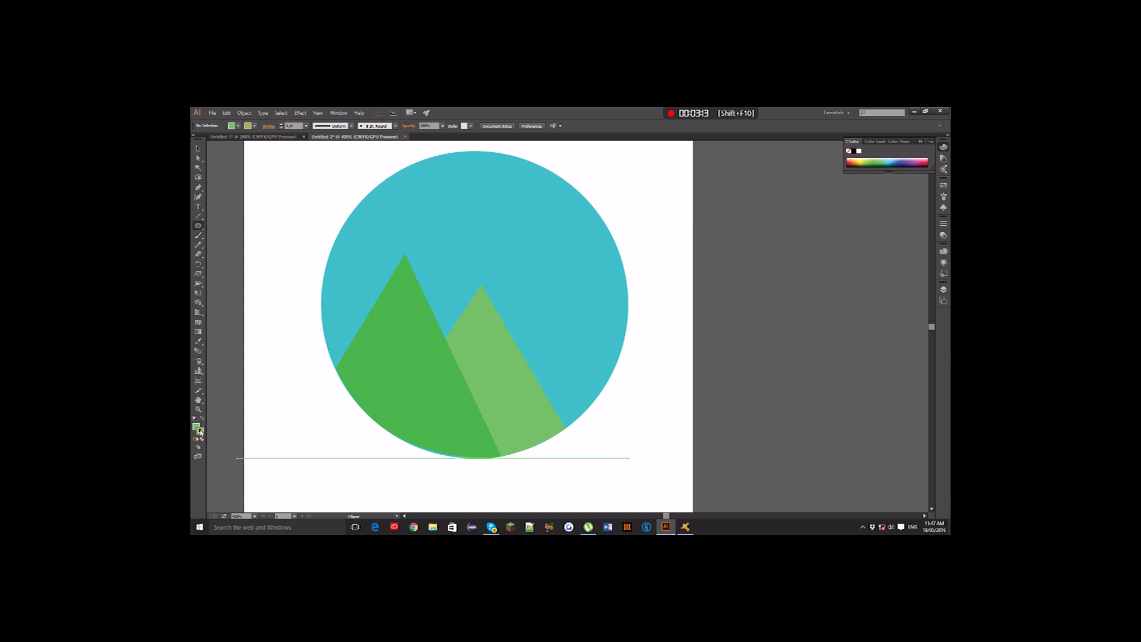
left_click(848, 151)
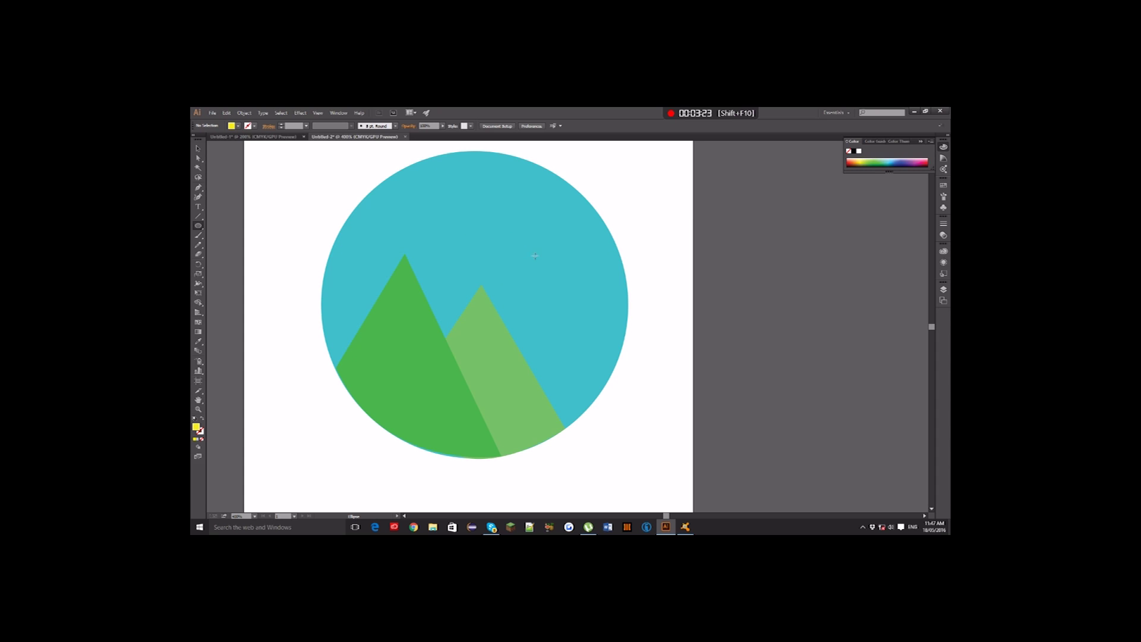
left_click_drag(513, 230, 578, 289)
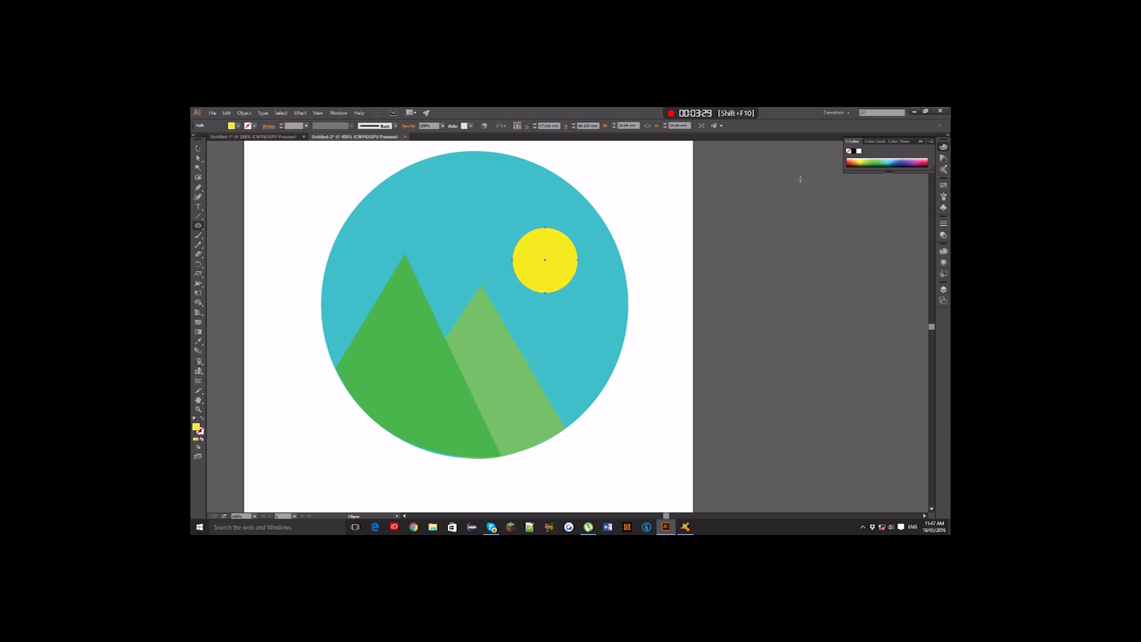
left_click(873, 141)
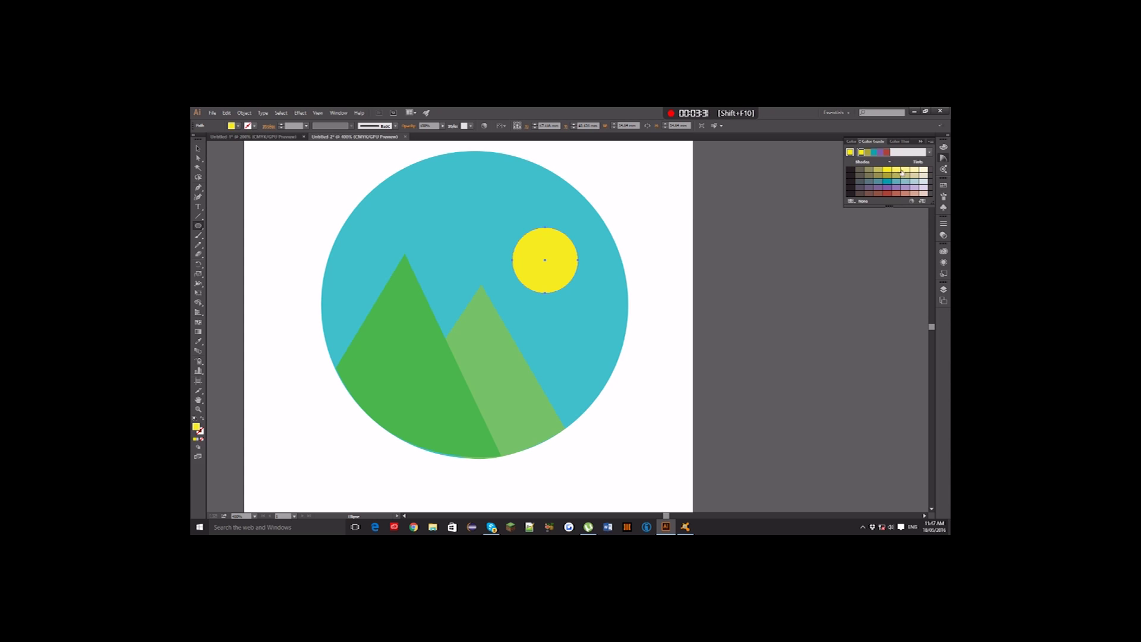
left_click(896, 171)
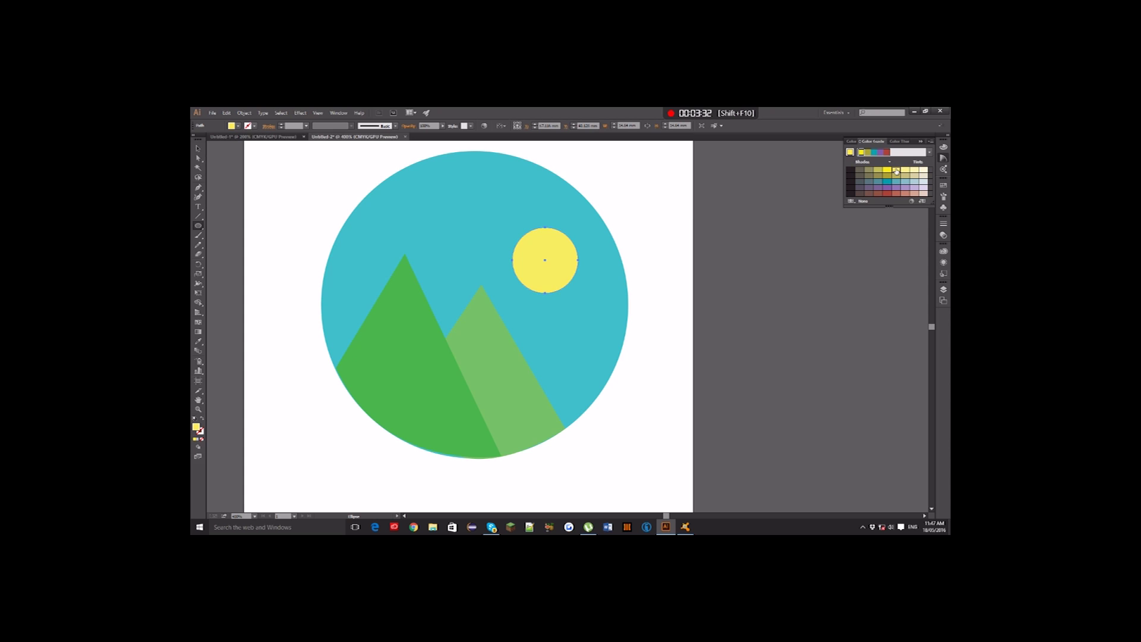
left_click(197, 149)
left_click(273, 253)
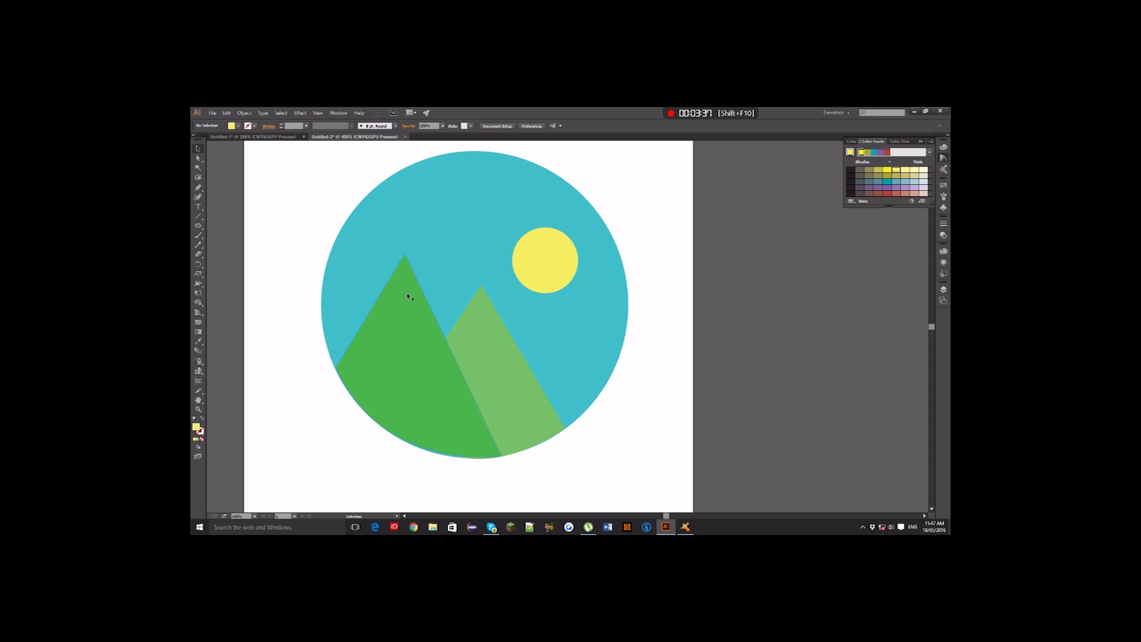
left_click(558, 267)
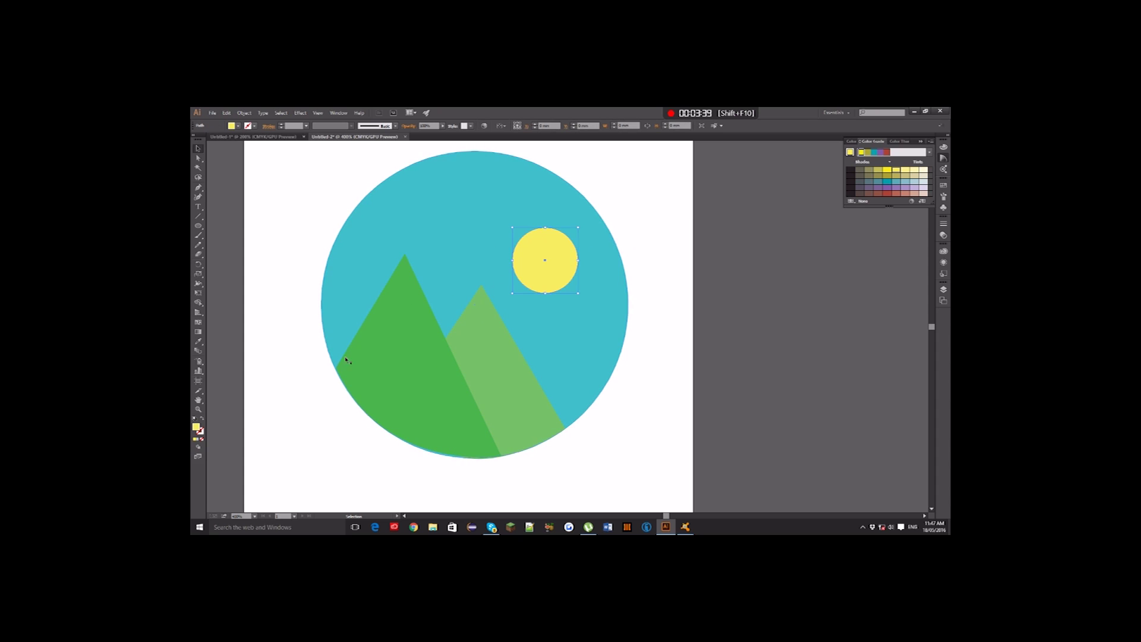
left_click(198, 188)
left_click(405, 255)
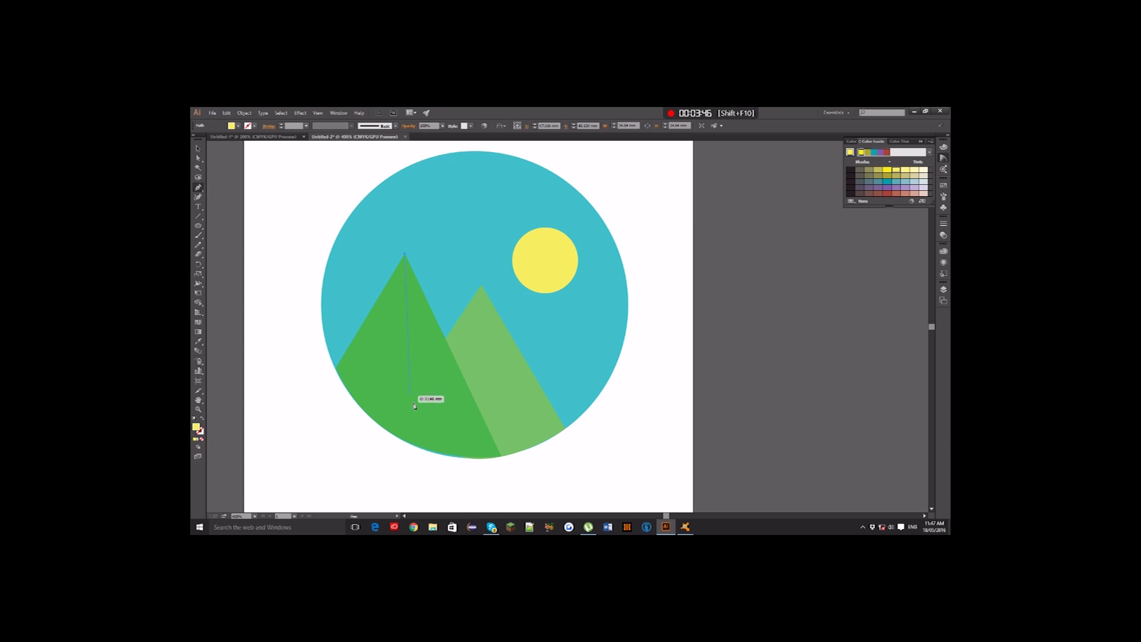
left_click(431, 452)
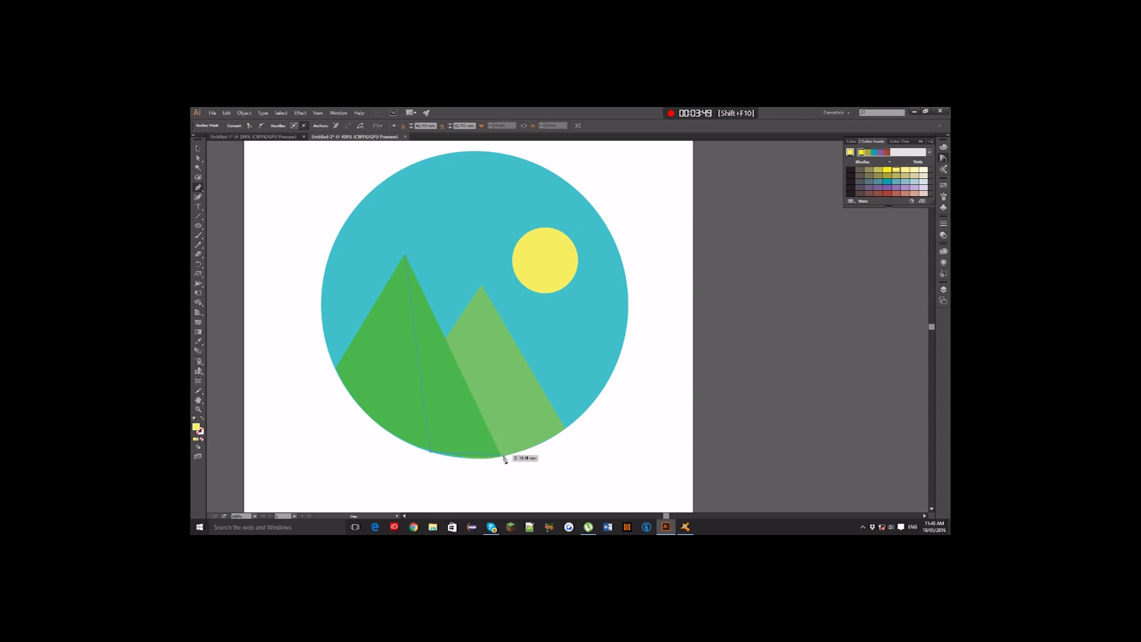
left_click_drag(501, 456, 529, 450)
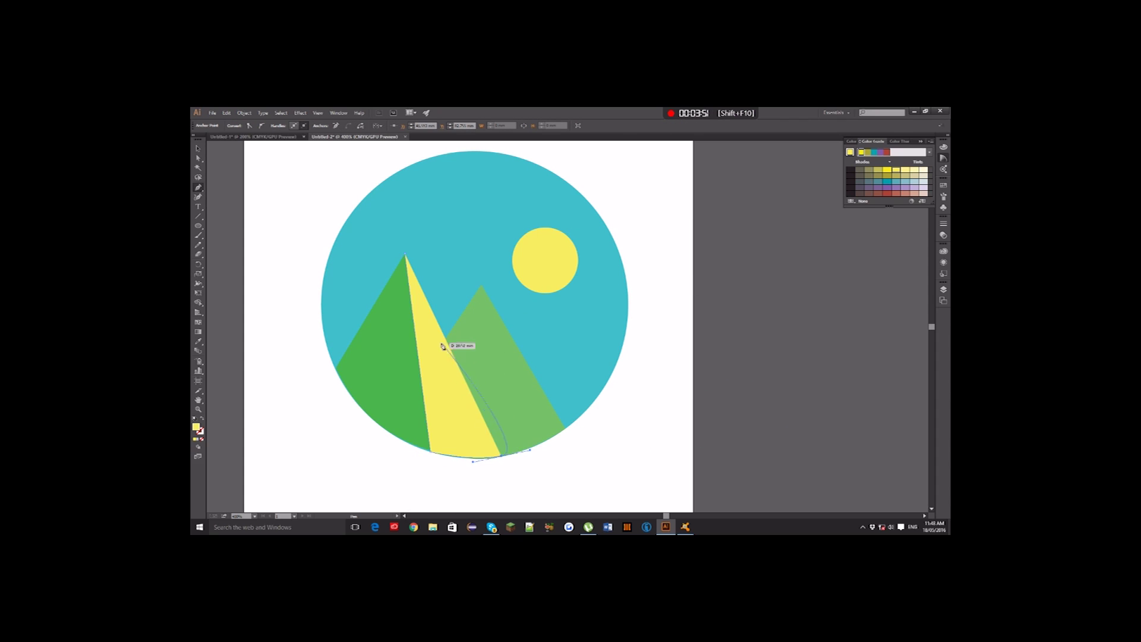
left_click(502, 457)
key("i")
left_click(405, 347)
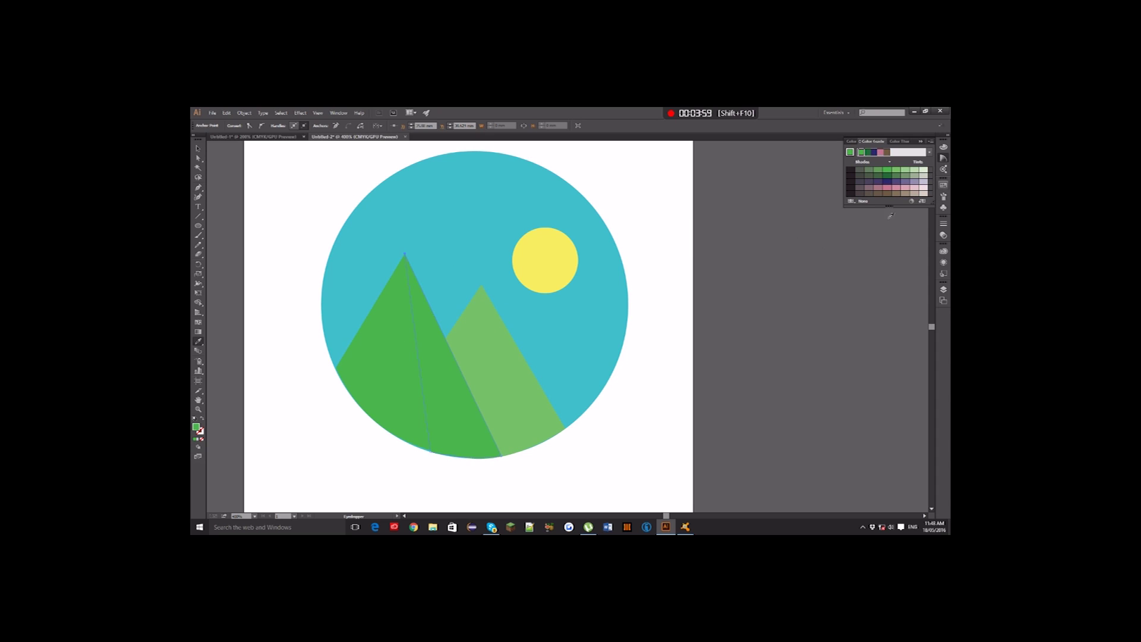
left_click(898, 173)
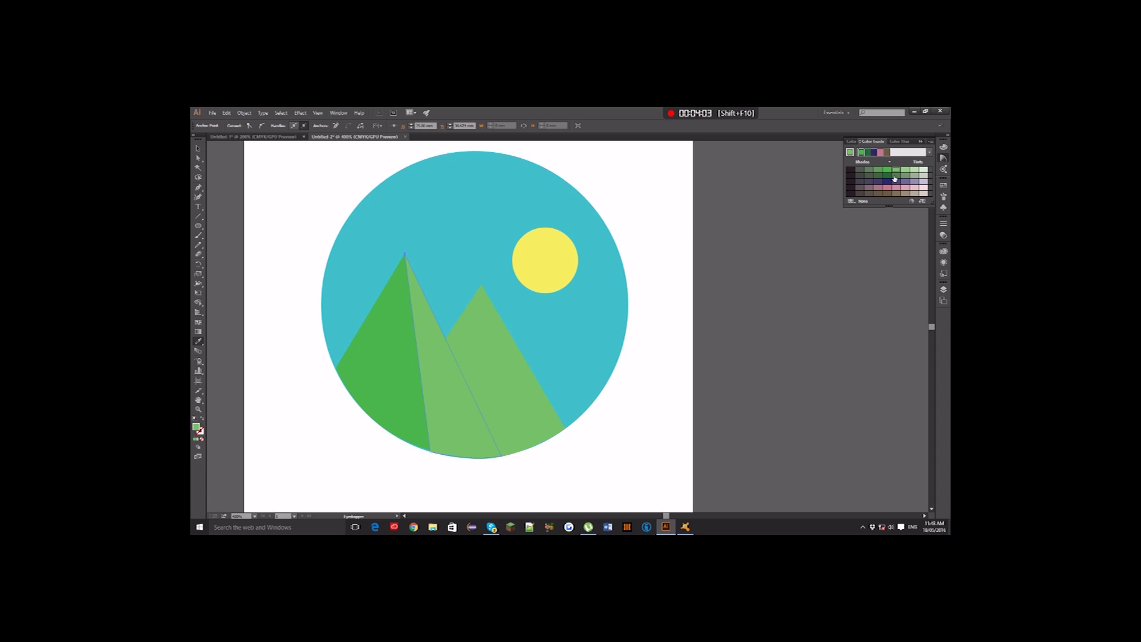
left_click(198, 148)
left_click(526, 389)
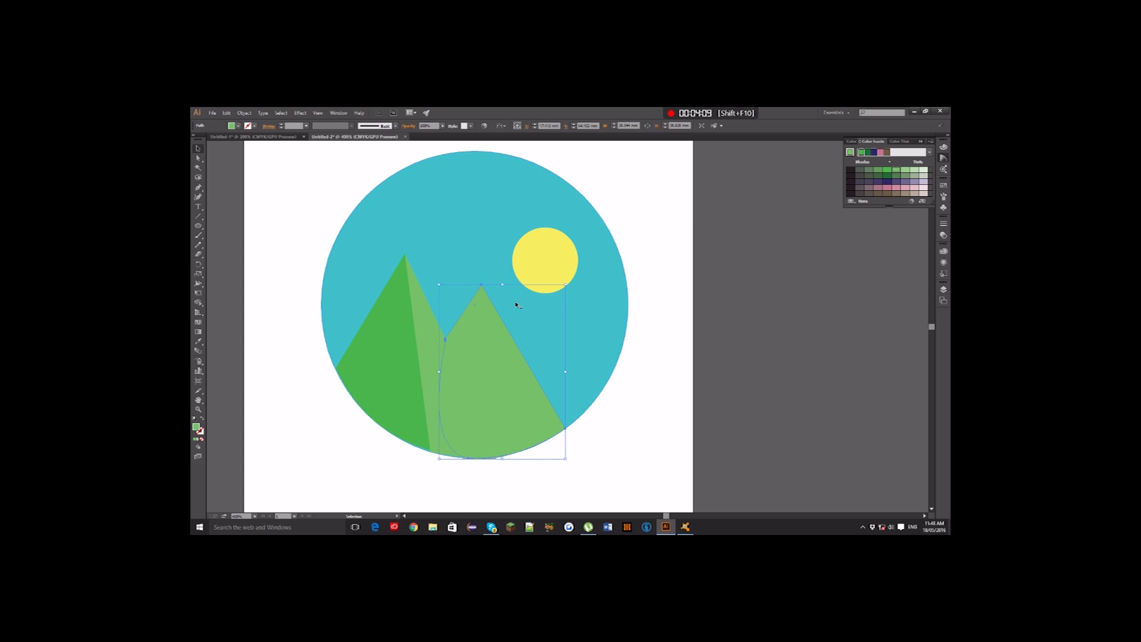
key("i")
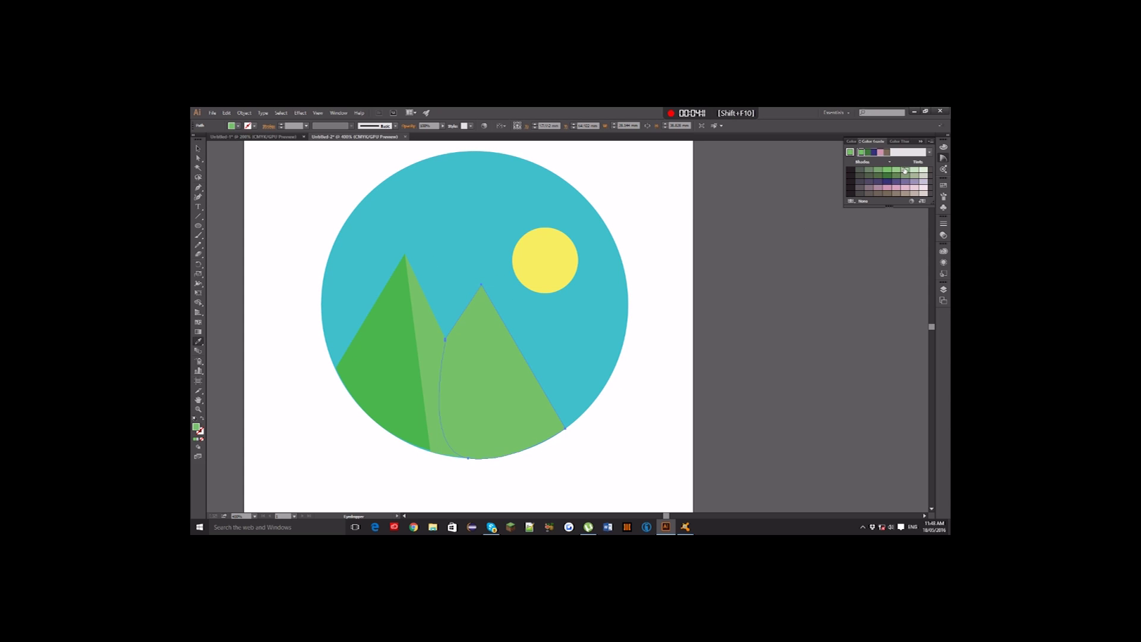
left_click(198, 148)
left_click(900, 171)
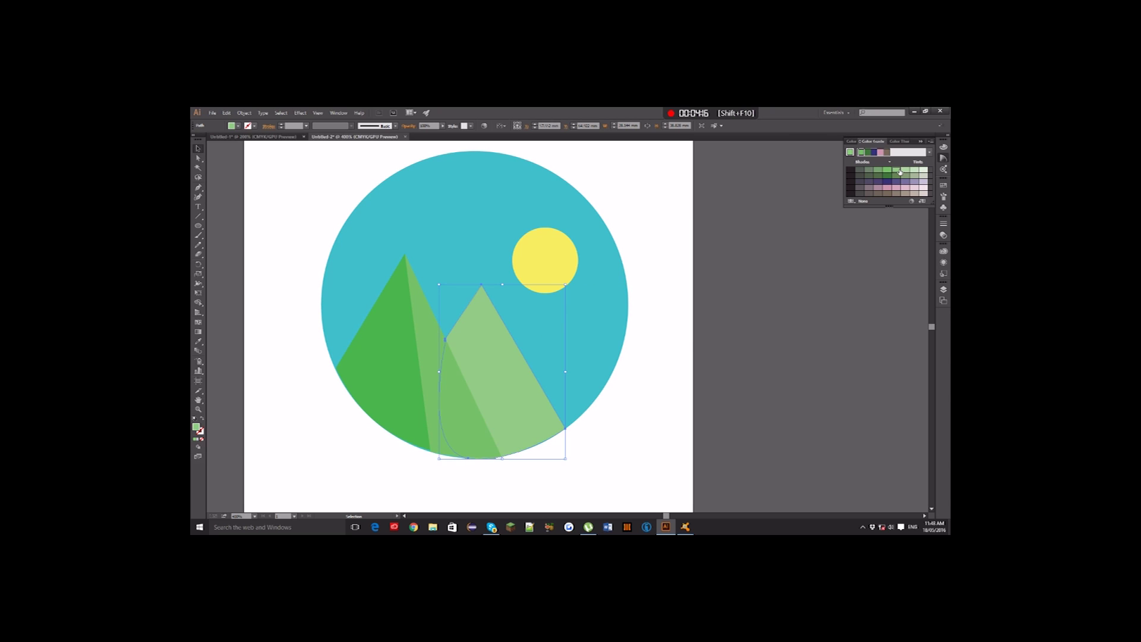
left_click(882, 172)
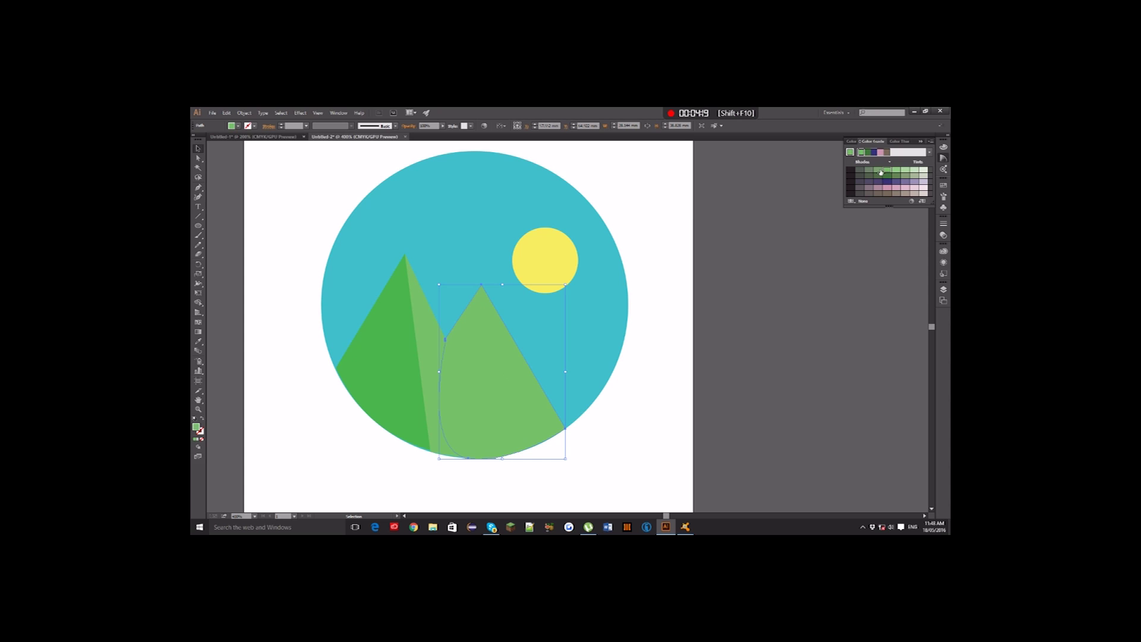
left_click(879, 172)
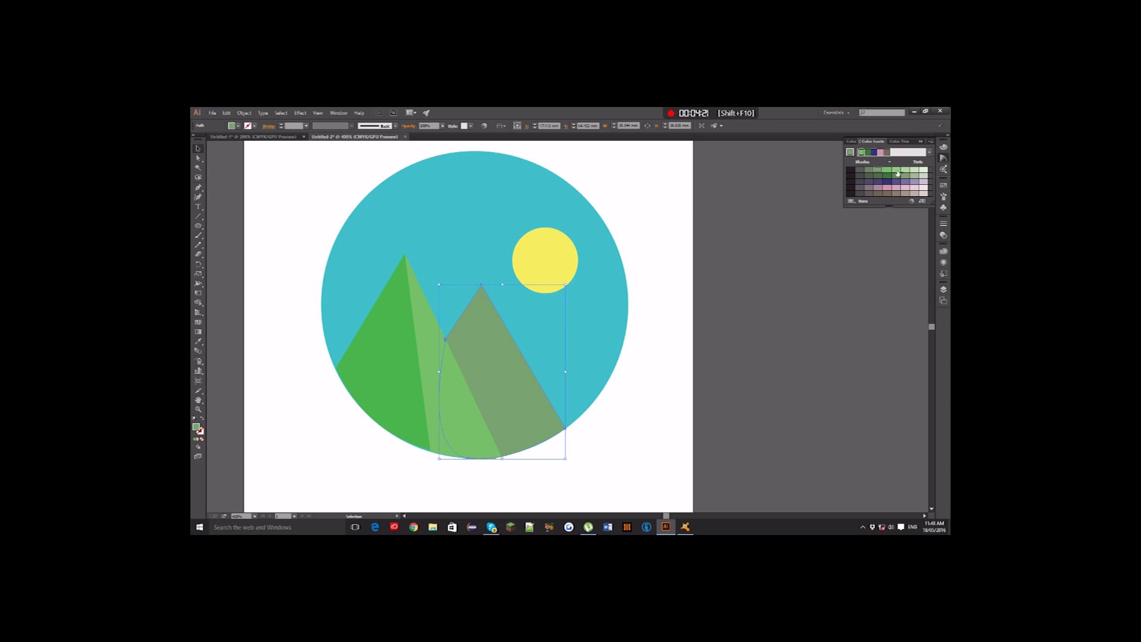
left_click(887, 170)
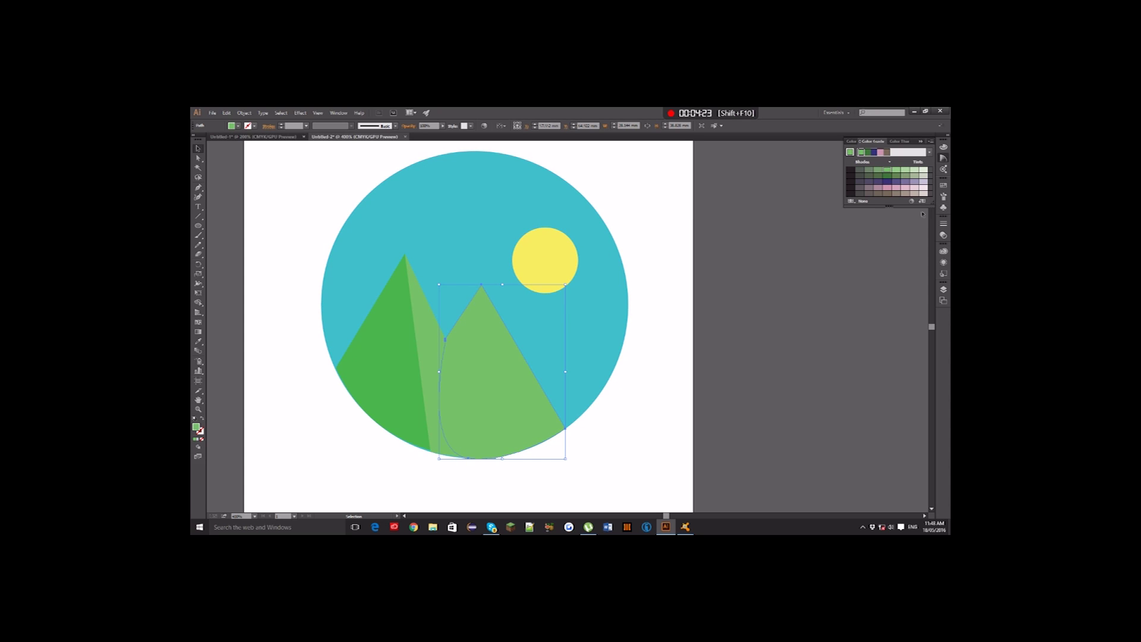
left_click(900, 171)
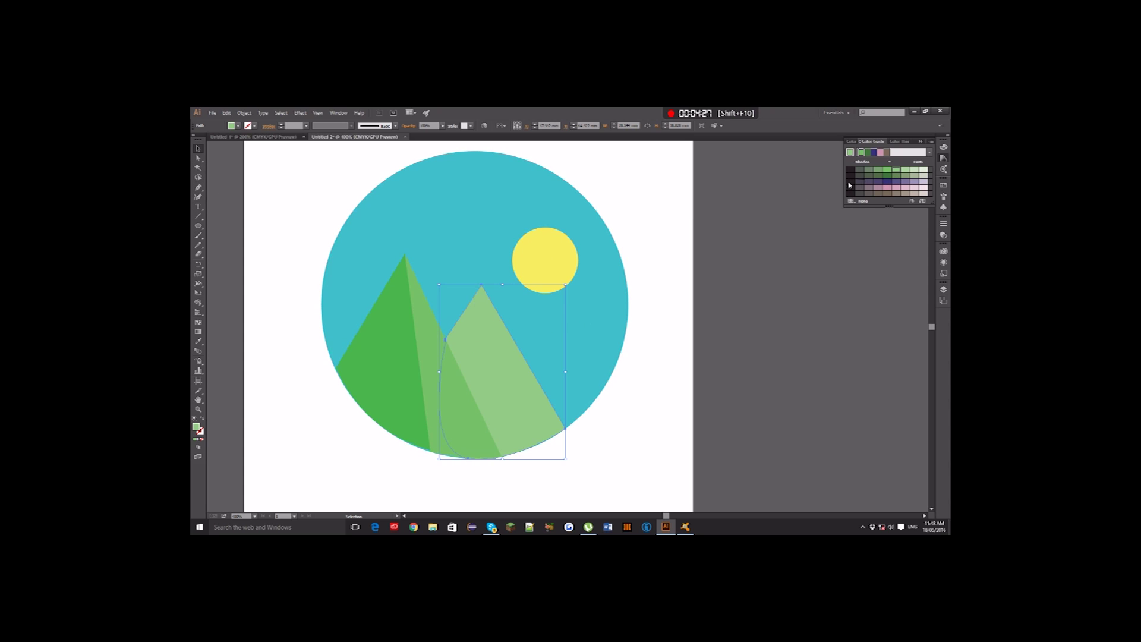
key("ctrl+z")
key("z")
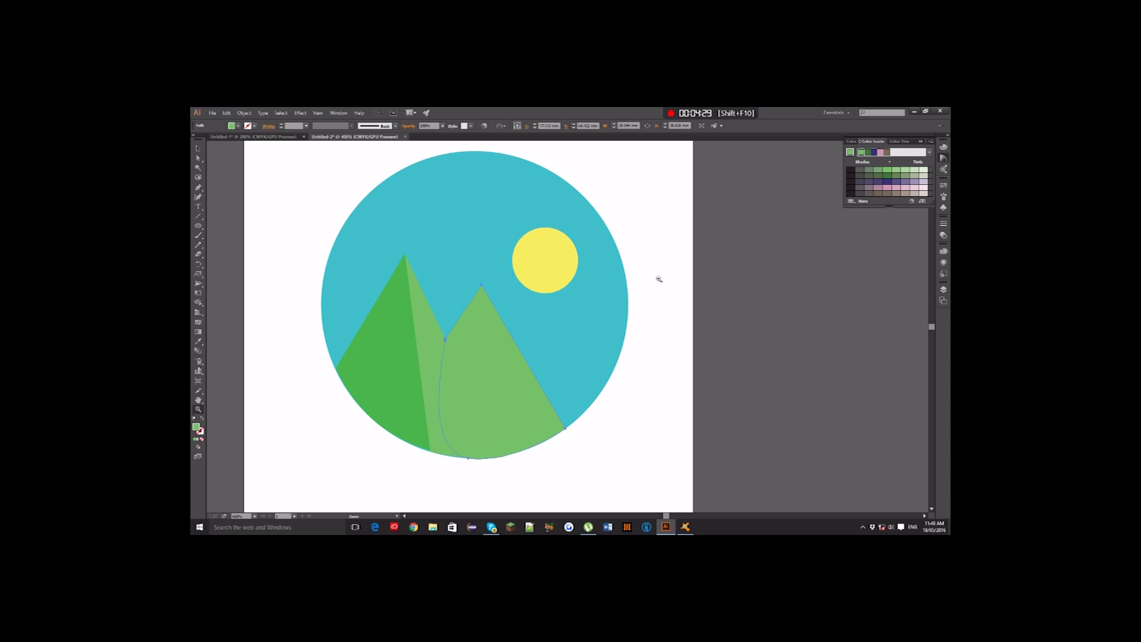
key("v")
key("z")
key("v")
key("ctrl+z")
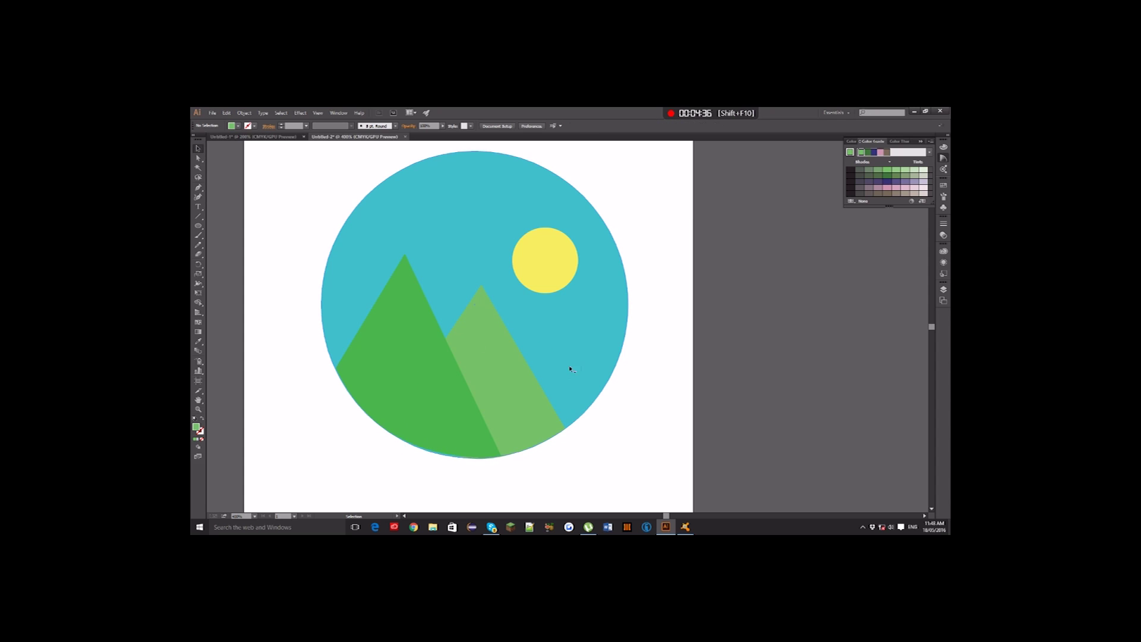
left_click(202, 190)
Draw a trial facet path from the front peak and test green fills, undoing the change.
left_click(405, 256)
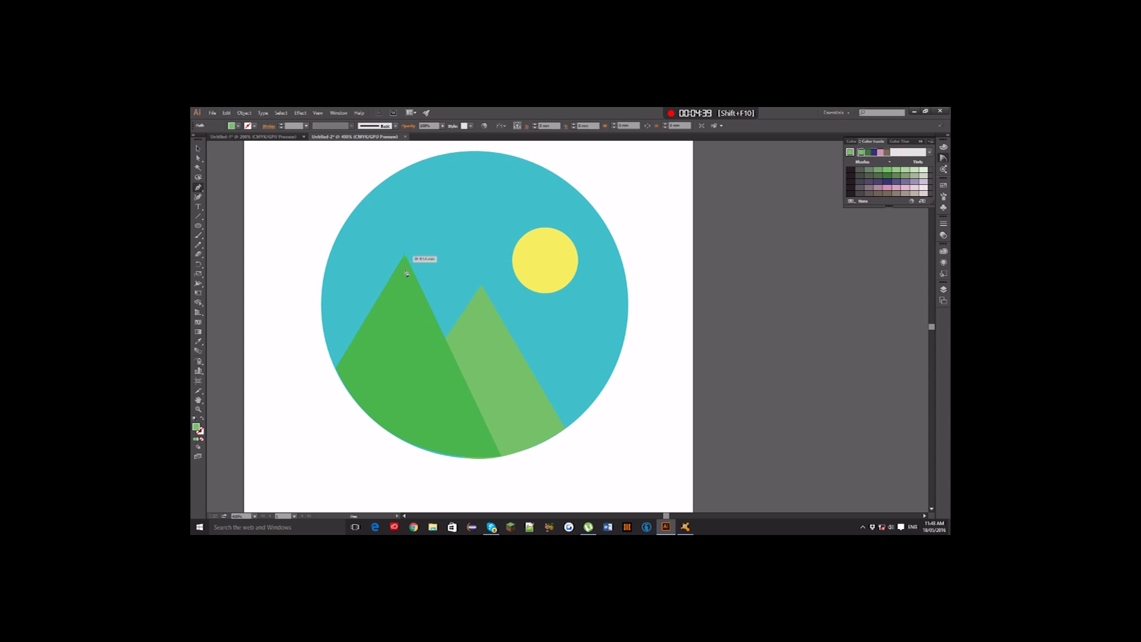
left_click(363, 408)
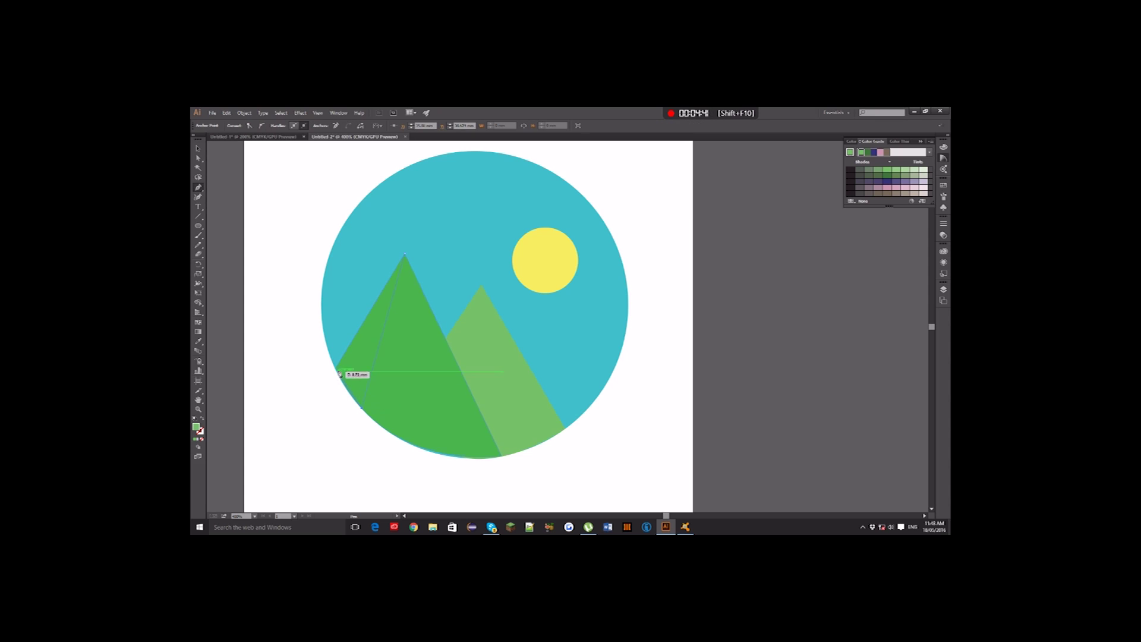
left_click_drag(337, 367, 330, 343)
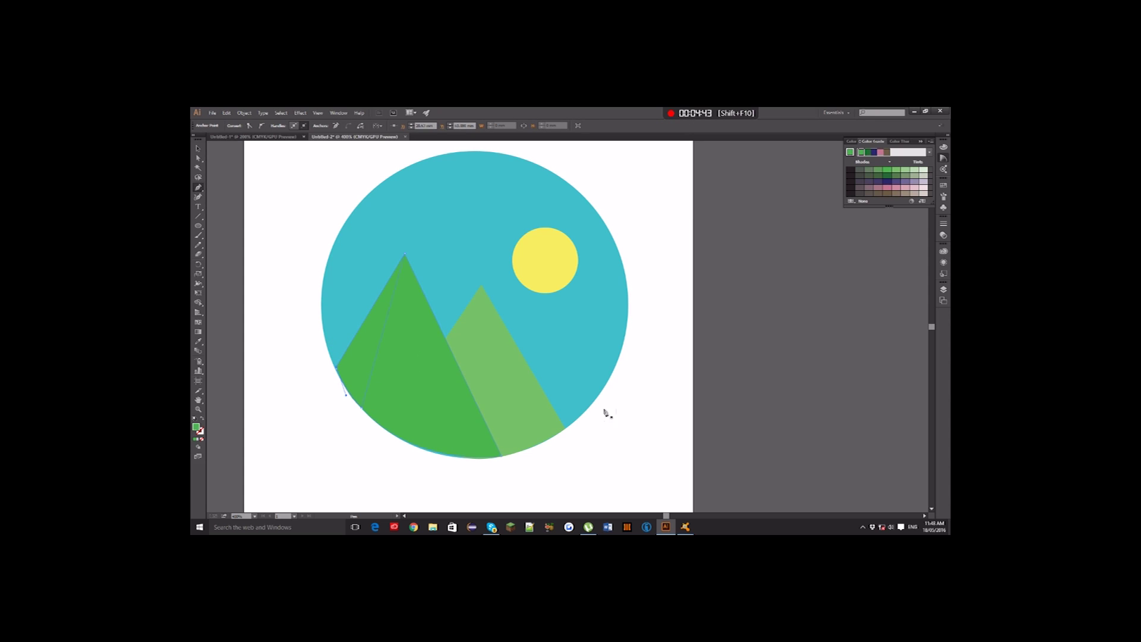
left_click(198, 149)
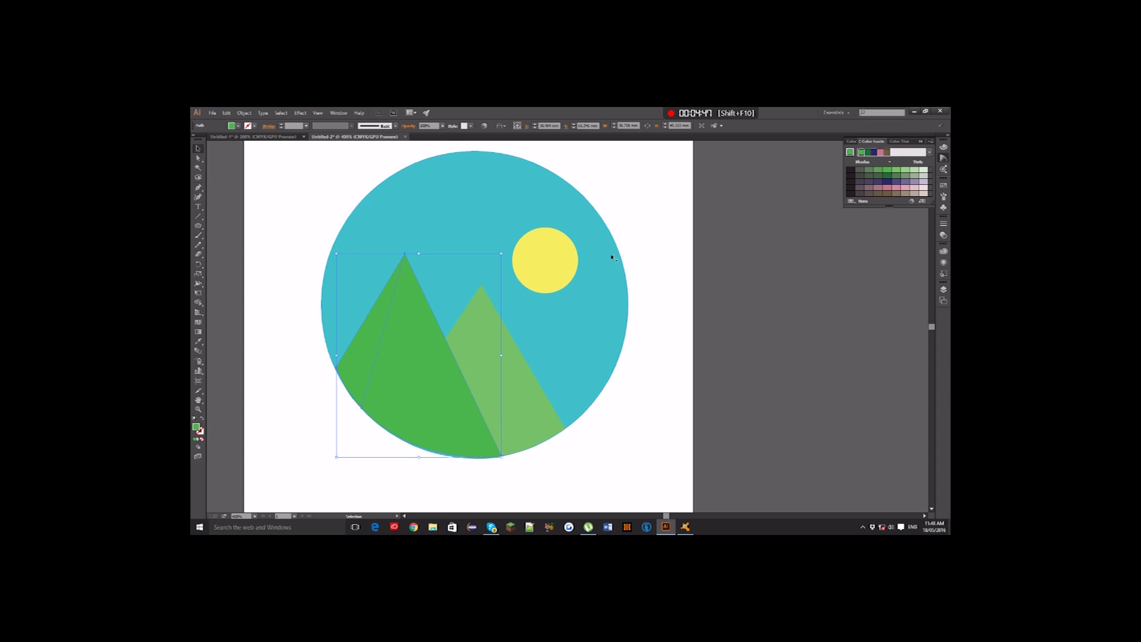
left_click(896, 172)
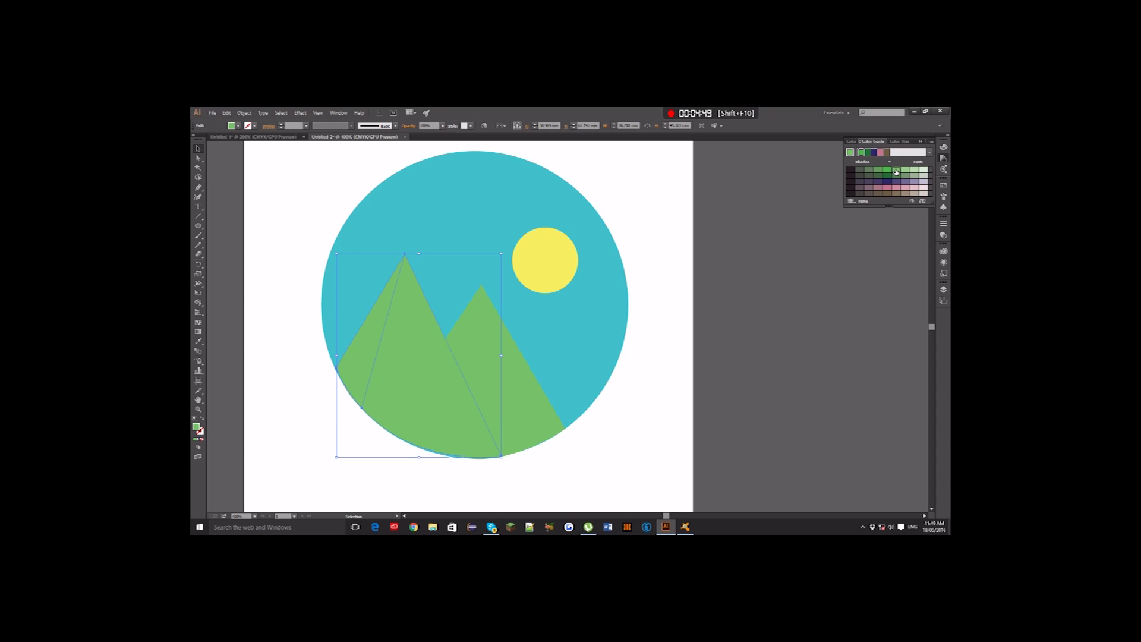
left_click(888, 171)
double_click(371, 341)
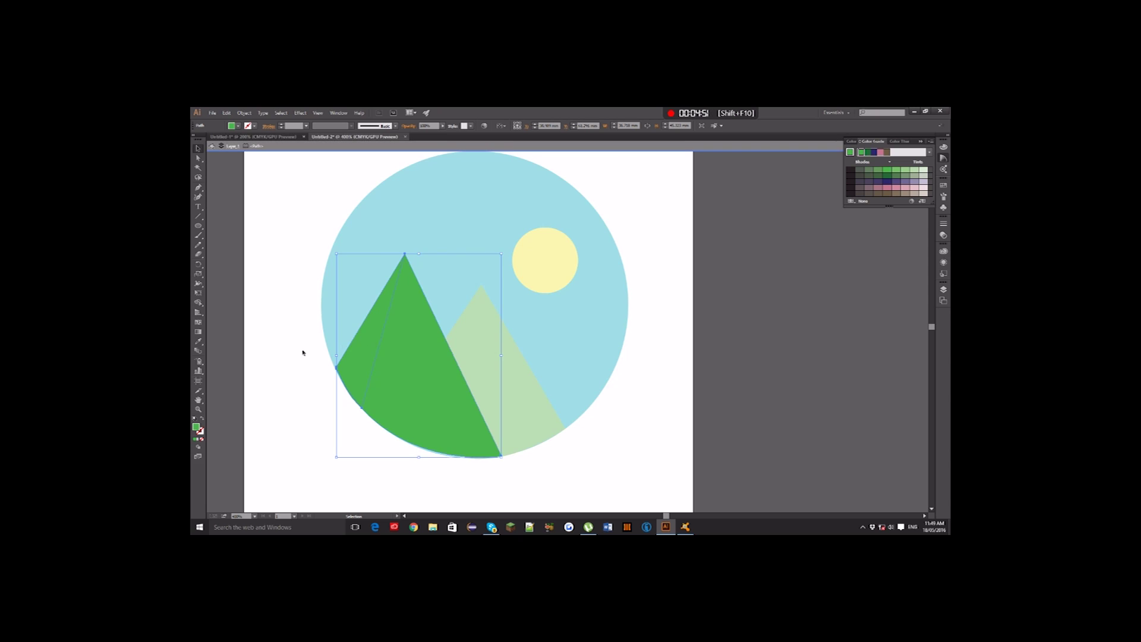
left_click(283, 336)
left_click(382, 327)
left_click(897, 170)
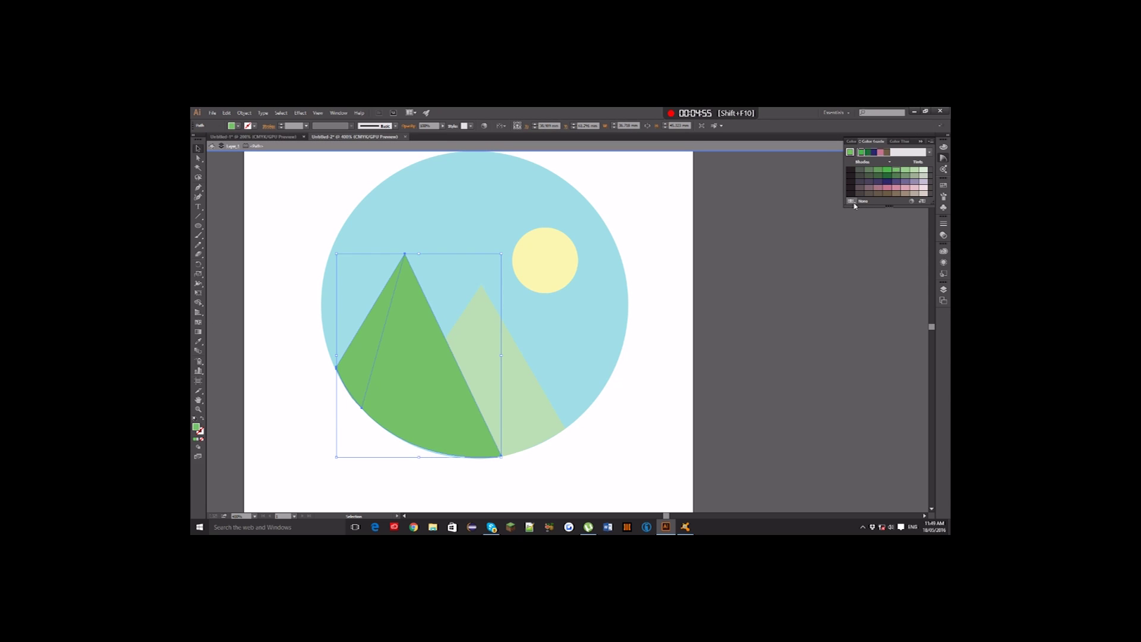
key("ctrl+z")
left_click(217, 305)
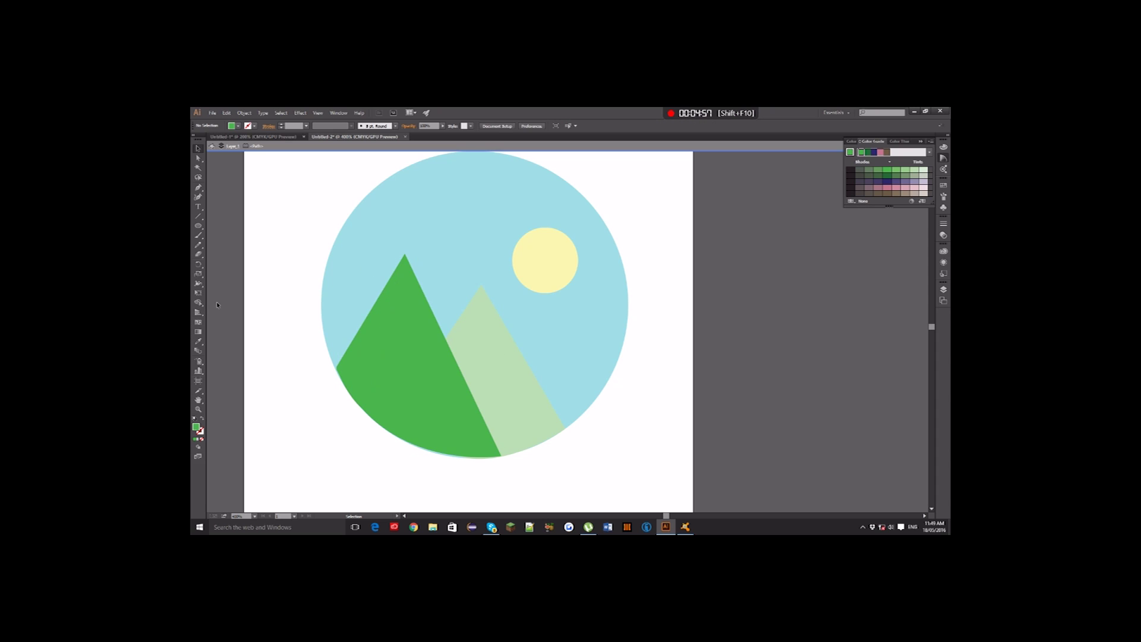
left_click(368, 347)
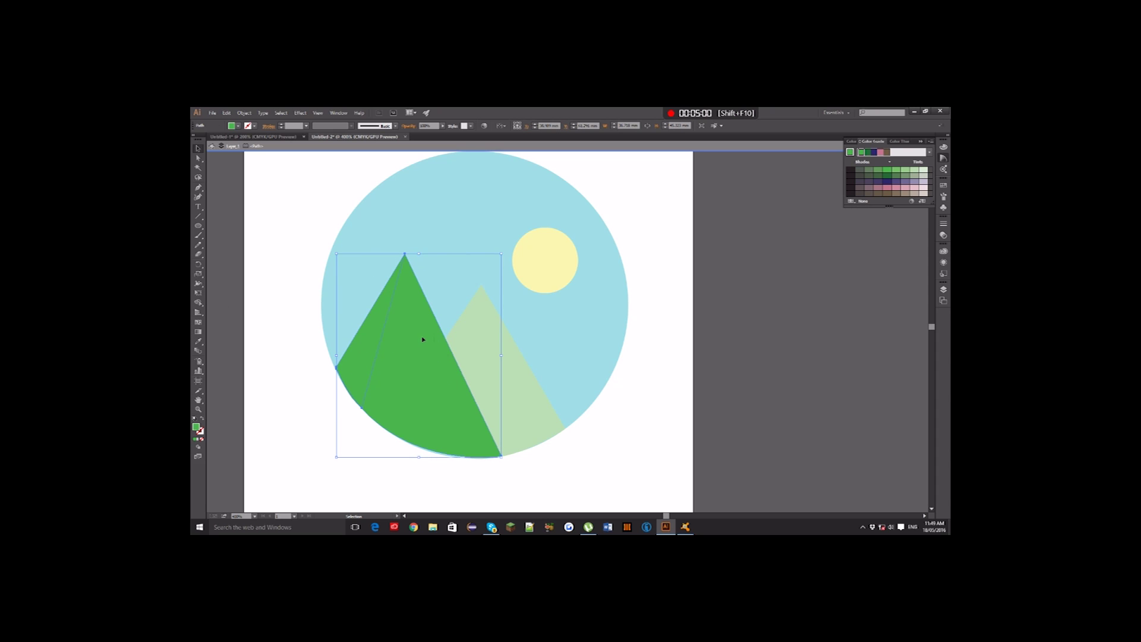
key("Escape")
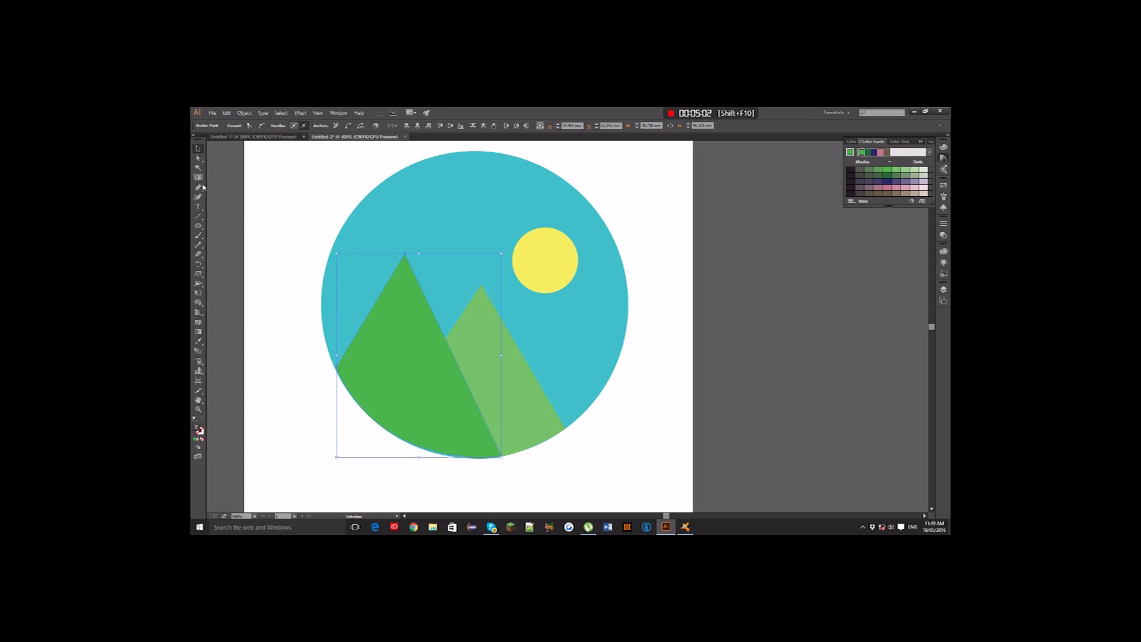
Redraw the facet as a closed triangle from the peak to the mountain's left edge.
left_click(198, 187)
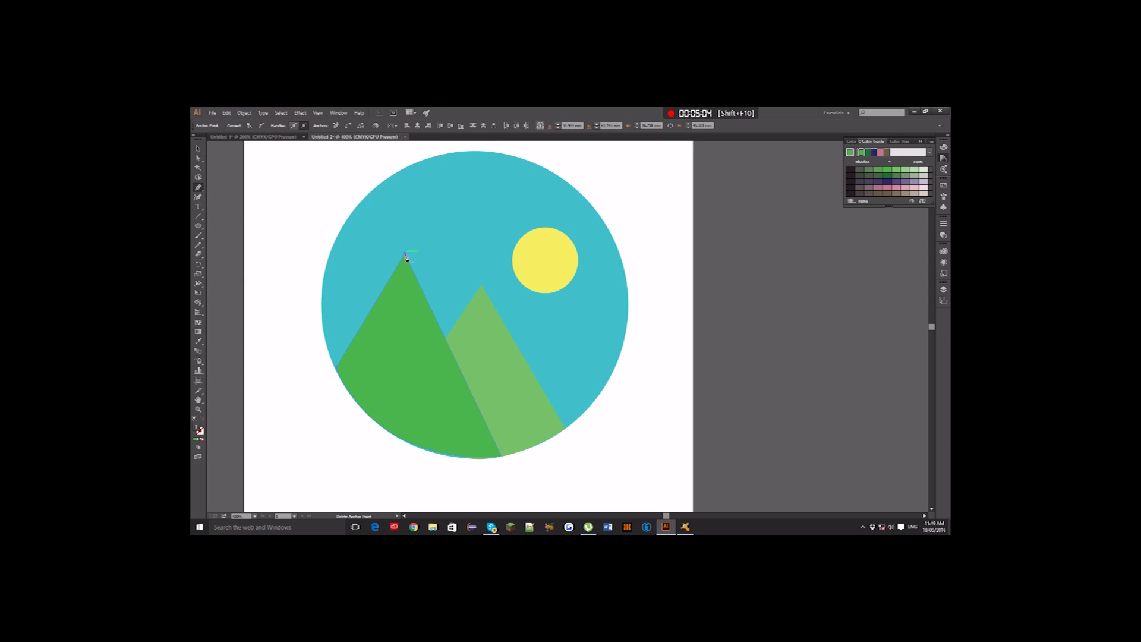
left_click(406, 257)
key("ctrl+z")
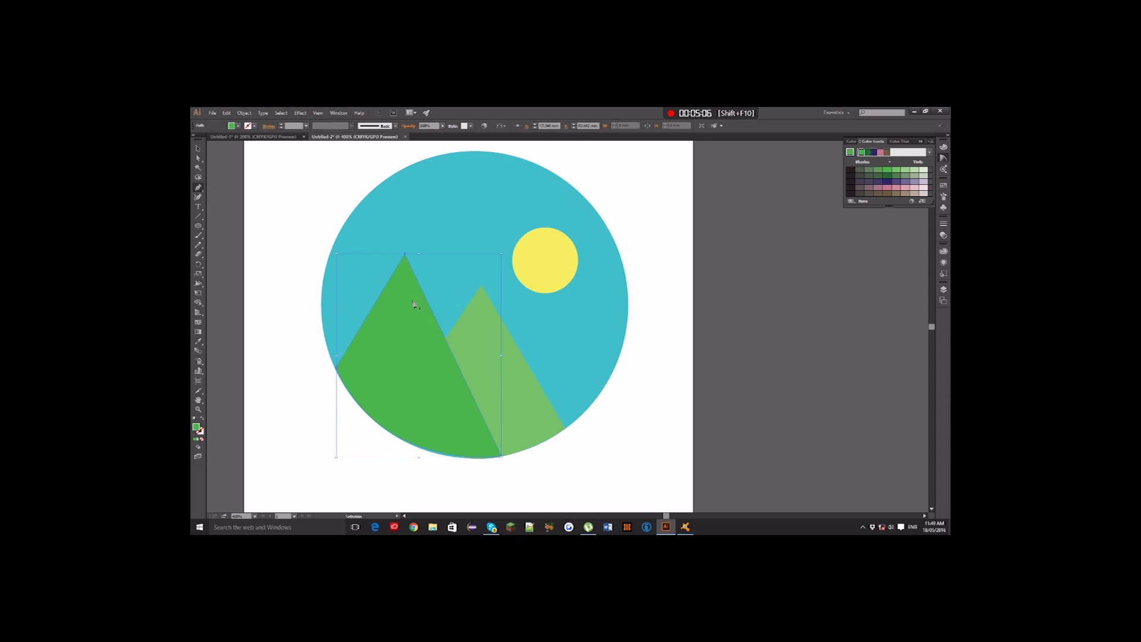
left_click(198, 148)
left_click(201, 188)
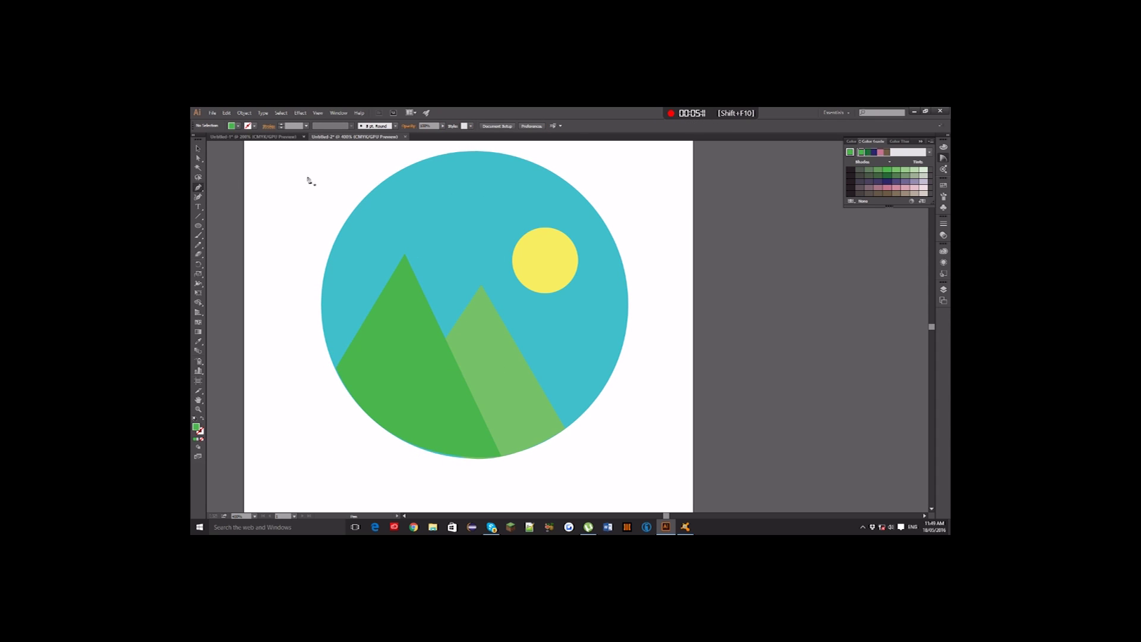
left_click(404, 255)
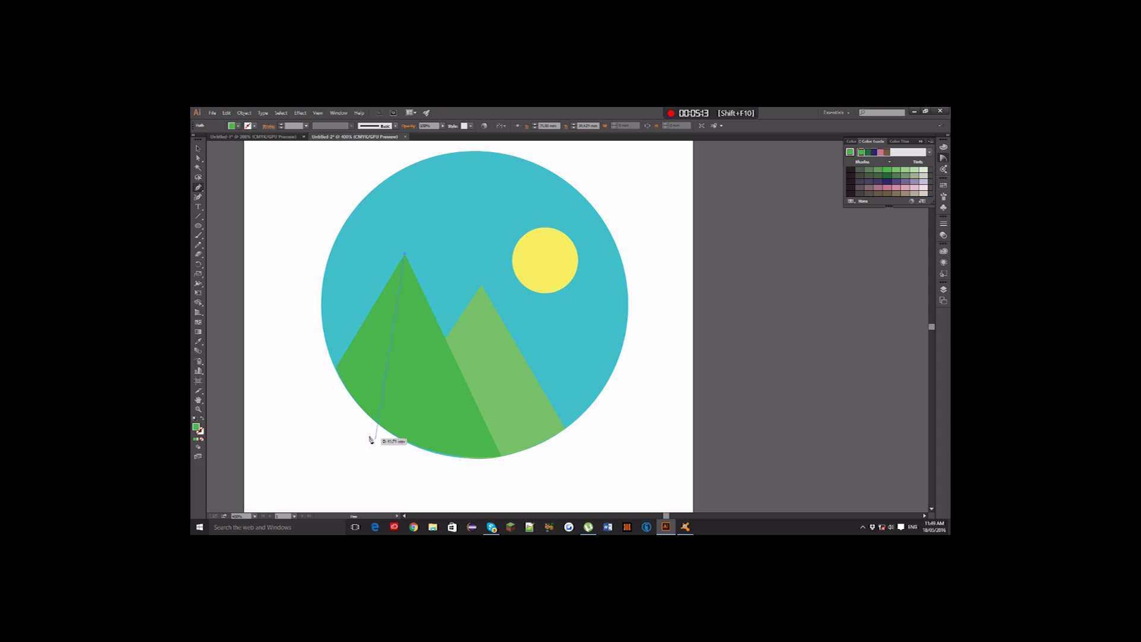
left_click(371, 419)
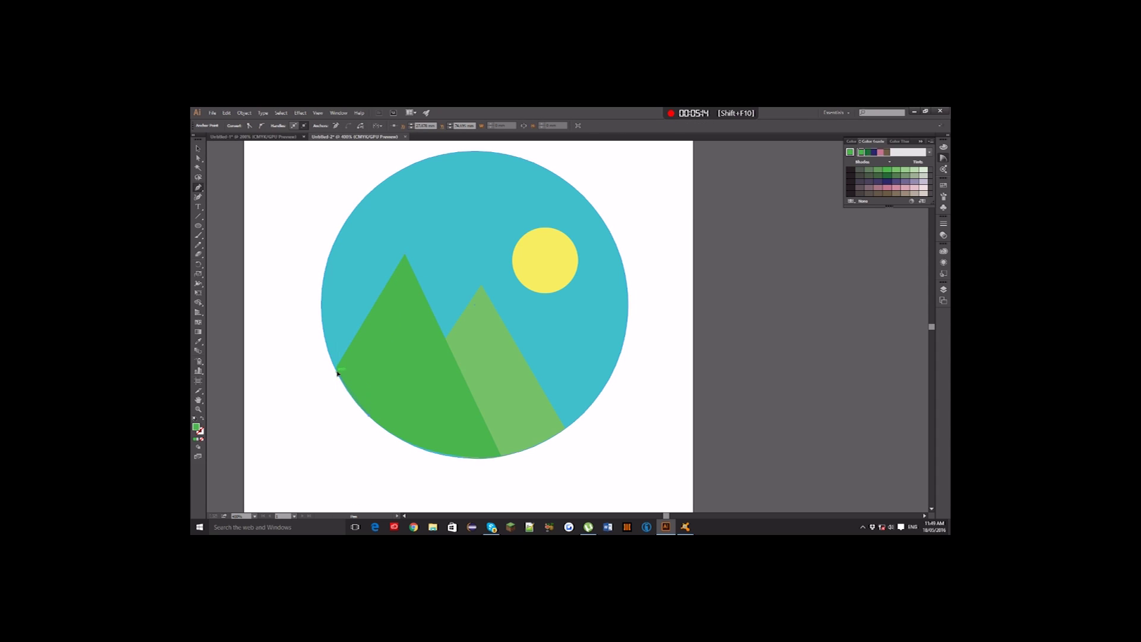
left_click_drag(337, 373, 336, 355)
left_click(405, 255)
Fill the new left facet with a lighter green from the Color Guide.
key("a")
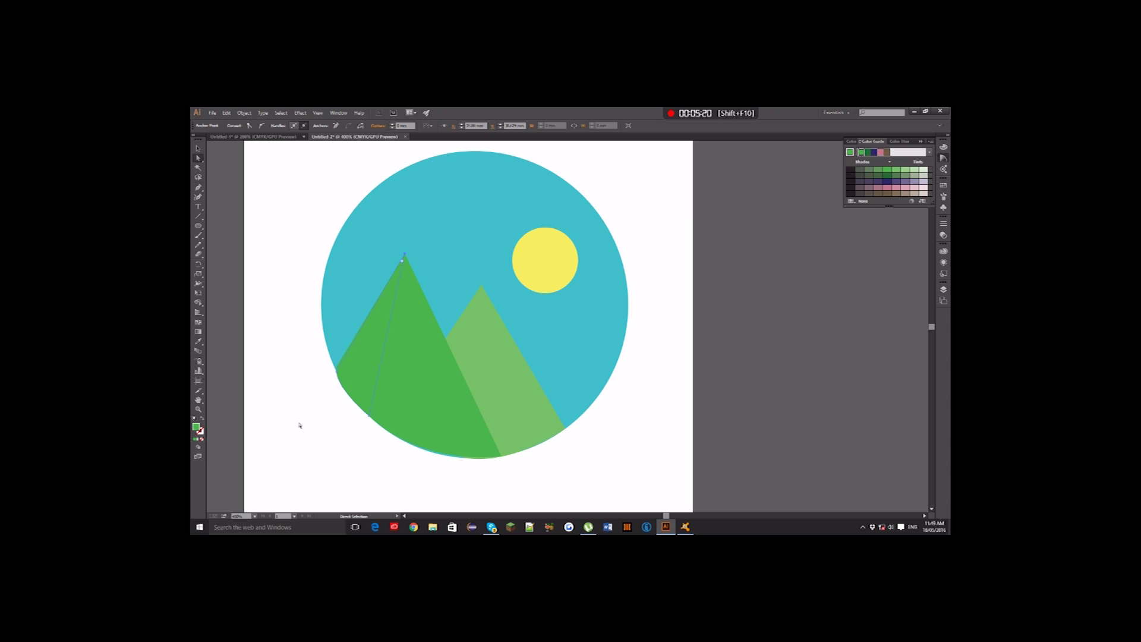
left_click(338, 370)
left_click(299, 360)
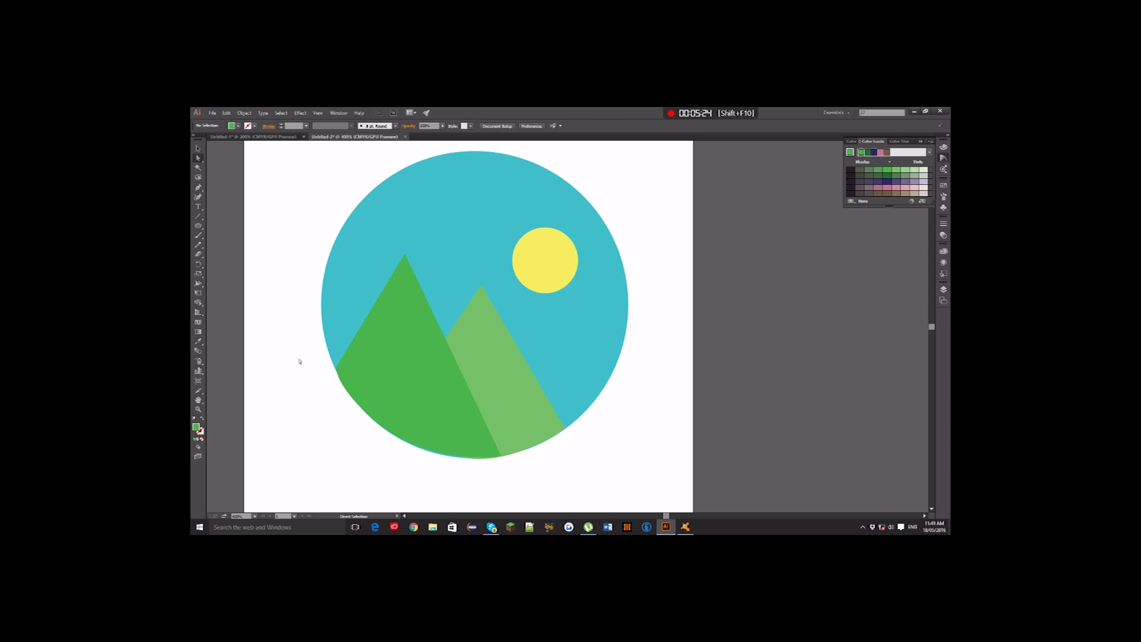
left_click(361, 347)
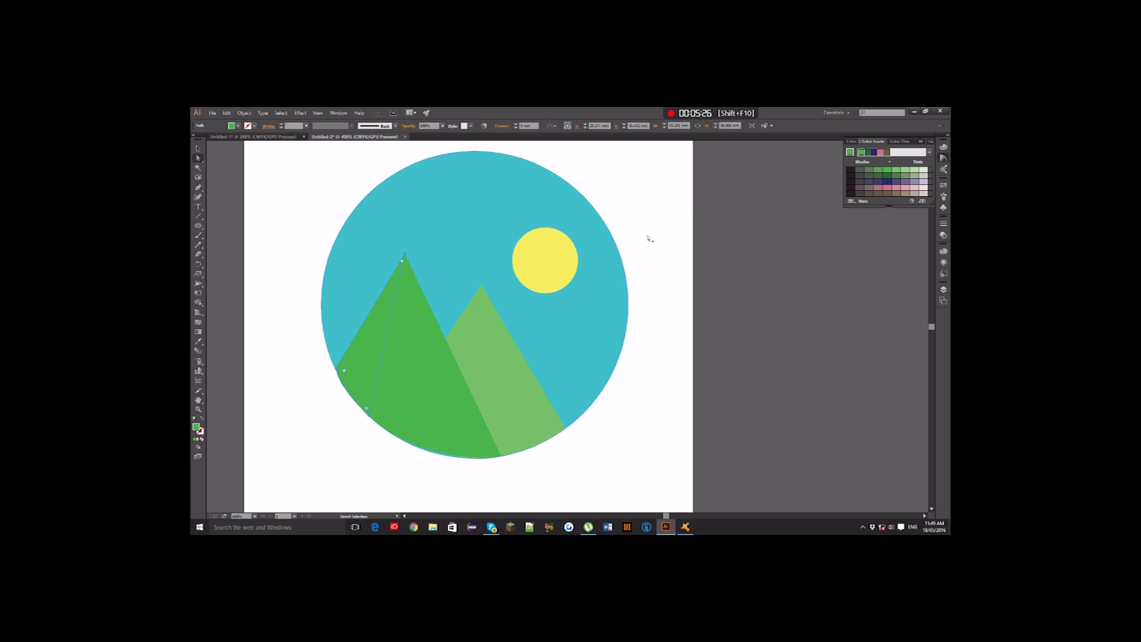
left_click(896, 169)
Draw a triangle from the rear mountain's peak down its left flank and fill it light green.
left_click(245, 262)
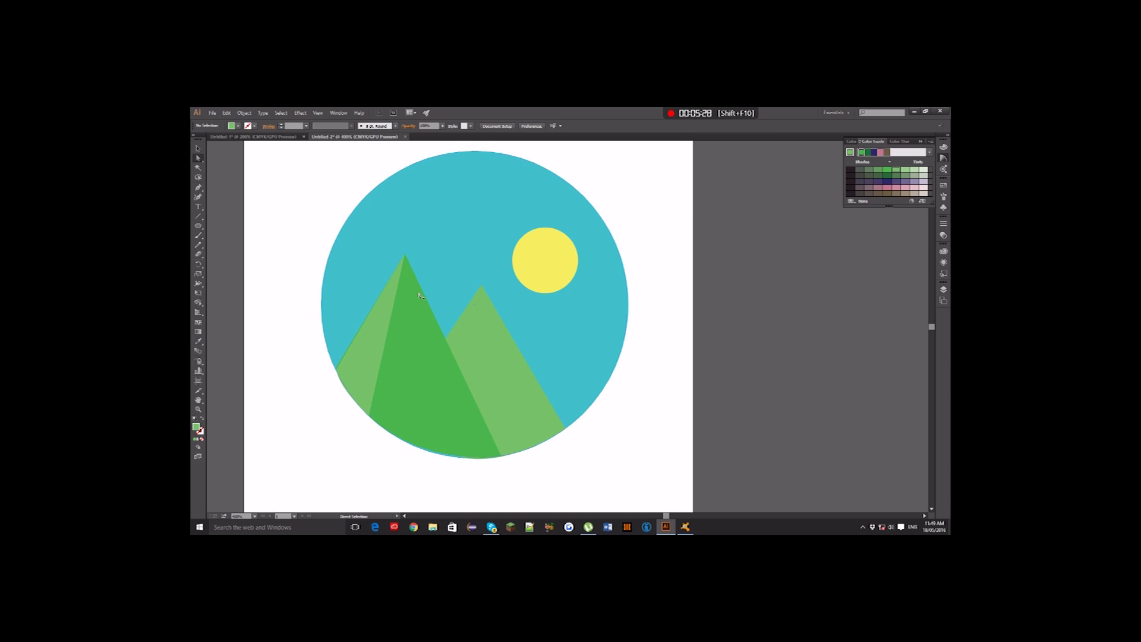
left_click(198, 188)
left_click(482, 286)
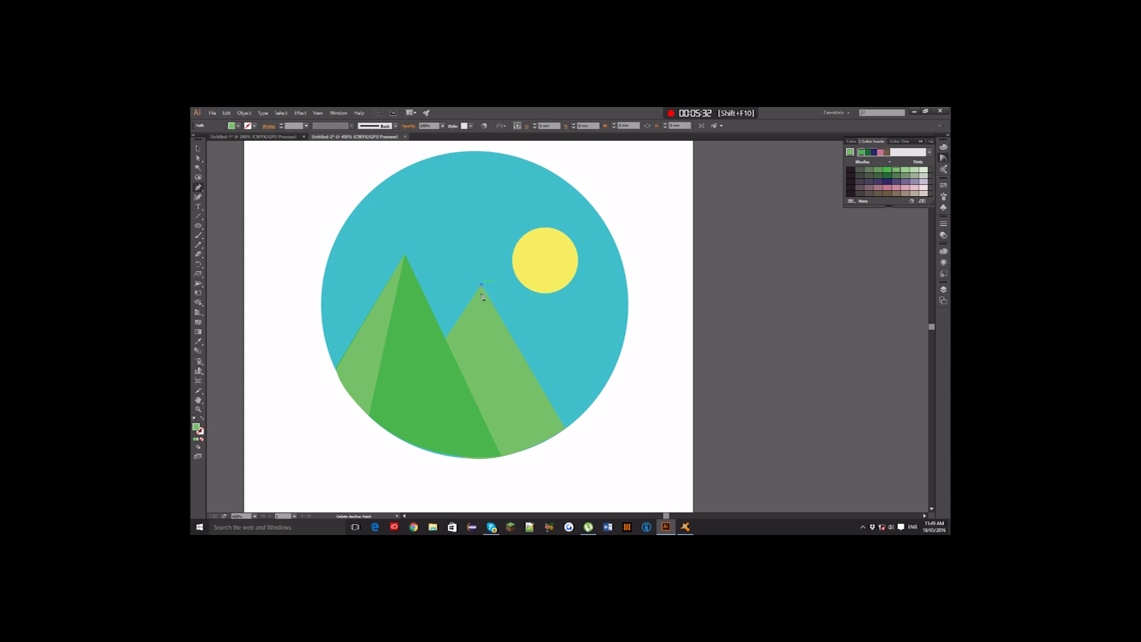
left_click(463, 375)
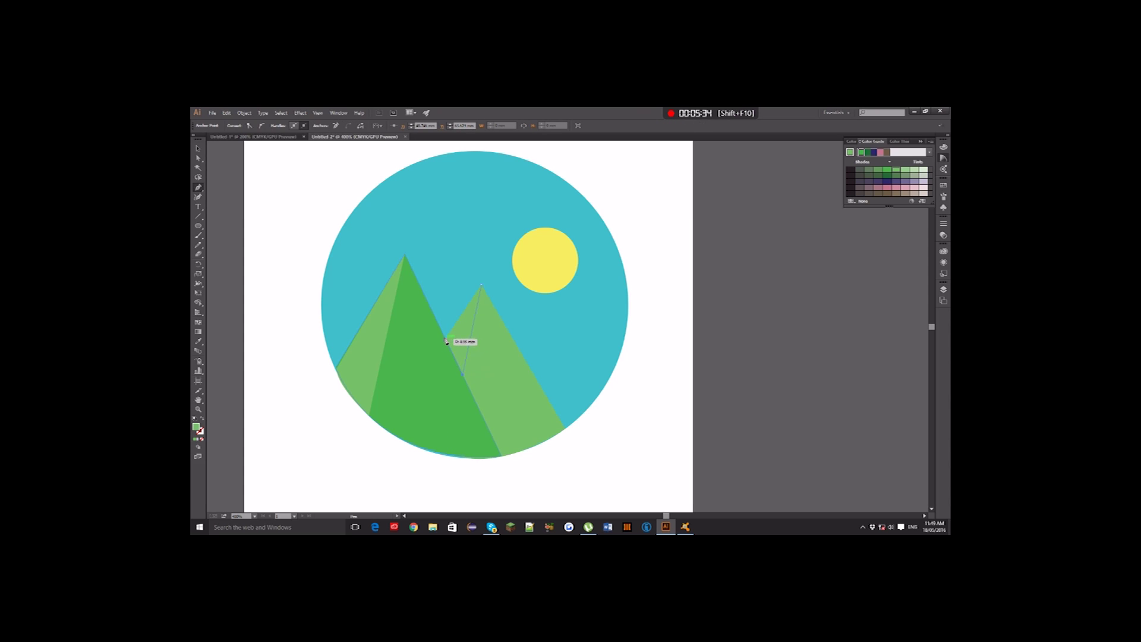
left_click(445, 339)
left_click(197, 148)
left_click(198, 148)
left_click(906, 172)
left_click(812, 338)
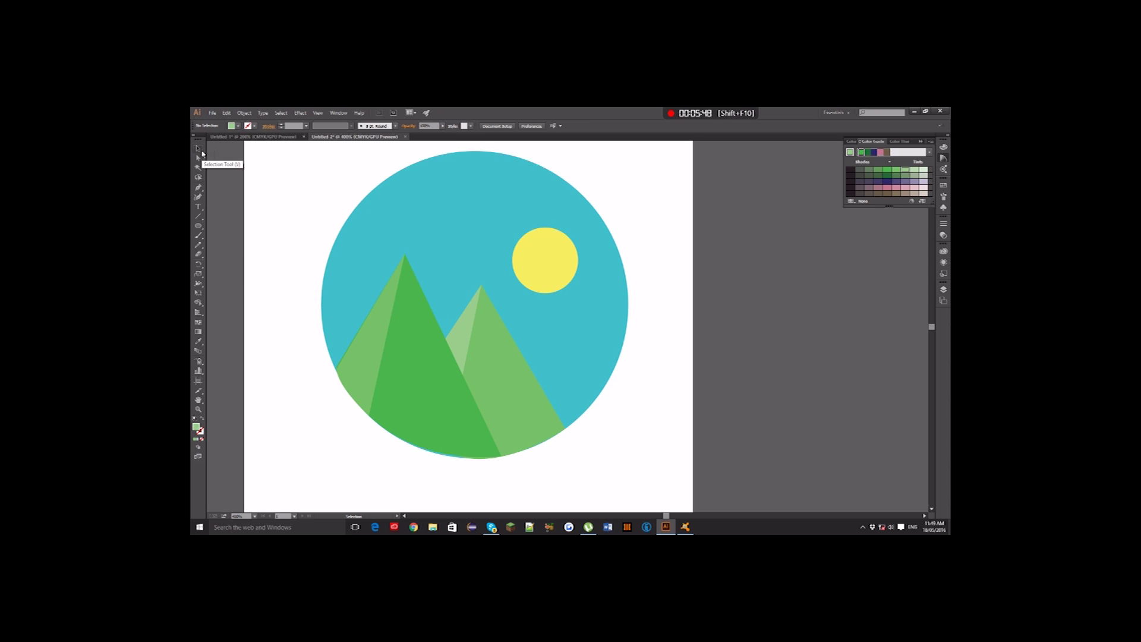
Duplicate the yellow sun and place the copy exactly over the original.
left_click(538, 253)
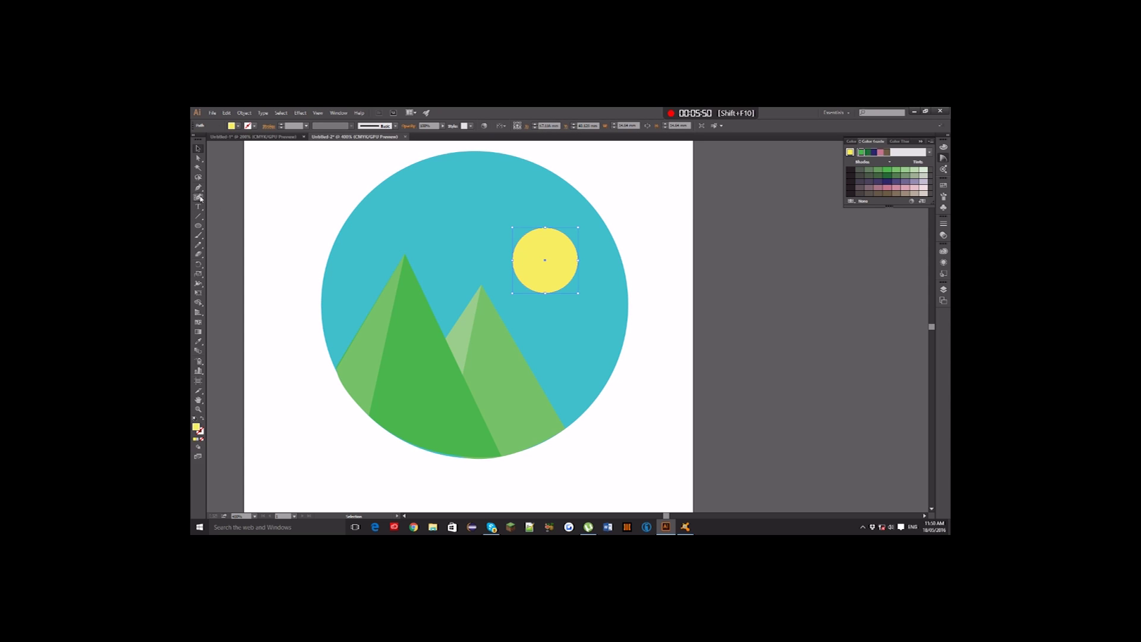
key("p")
key("ctrl+c")
key("ctrl+v")
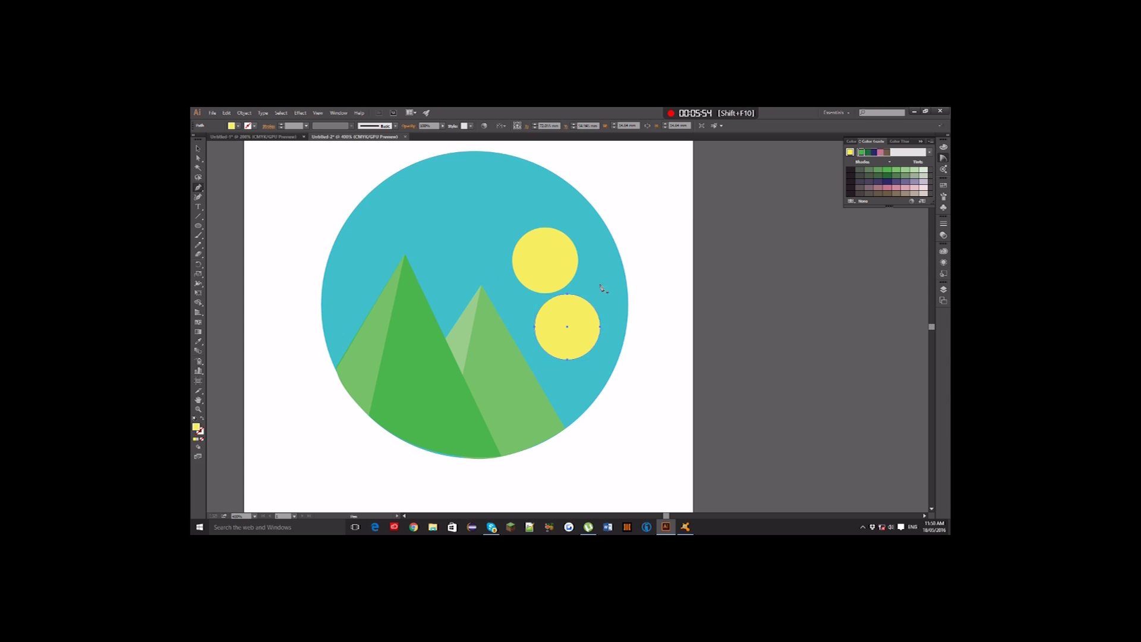
left_click(201, 152)
left_click_drag(570, 305, 548, 238)
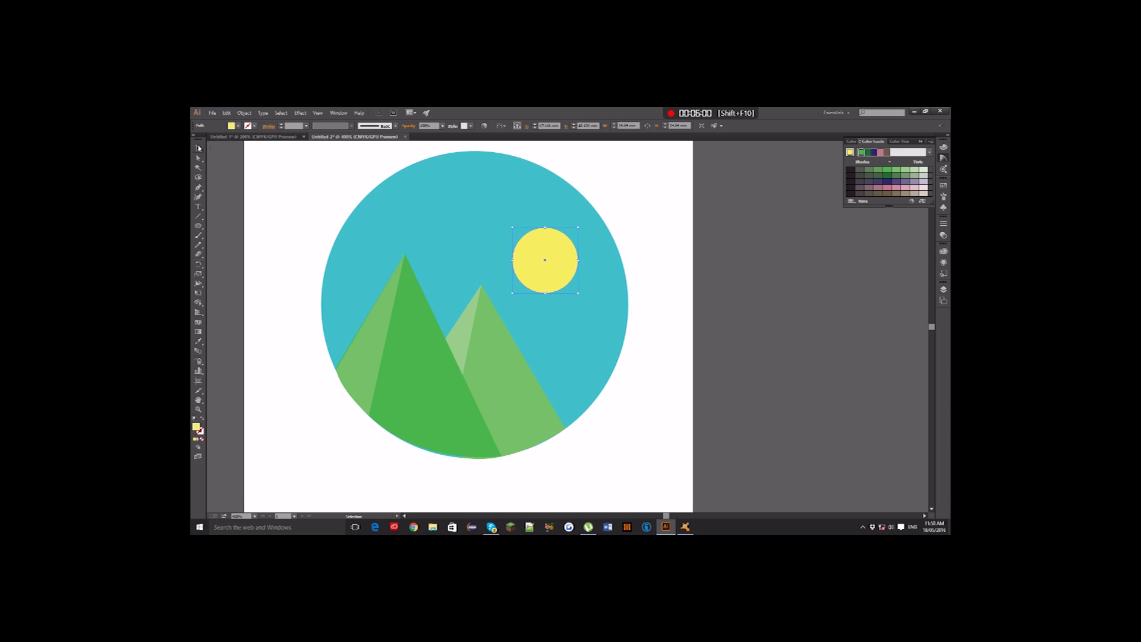
Delete the copy's right anchor to leave a half circle and tint it pale yellow.
key("a")
left_click(579, 259)
key("Delete")
left_click(851, 153)
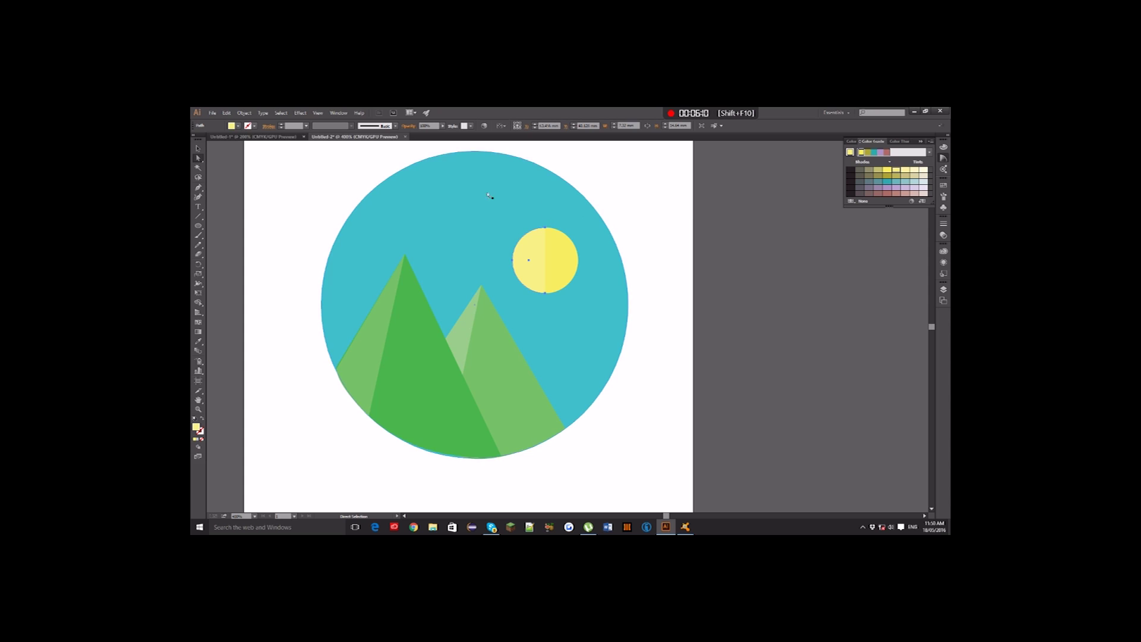
left_click(197, 148)
left_click(229, 169)
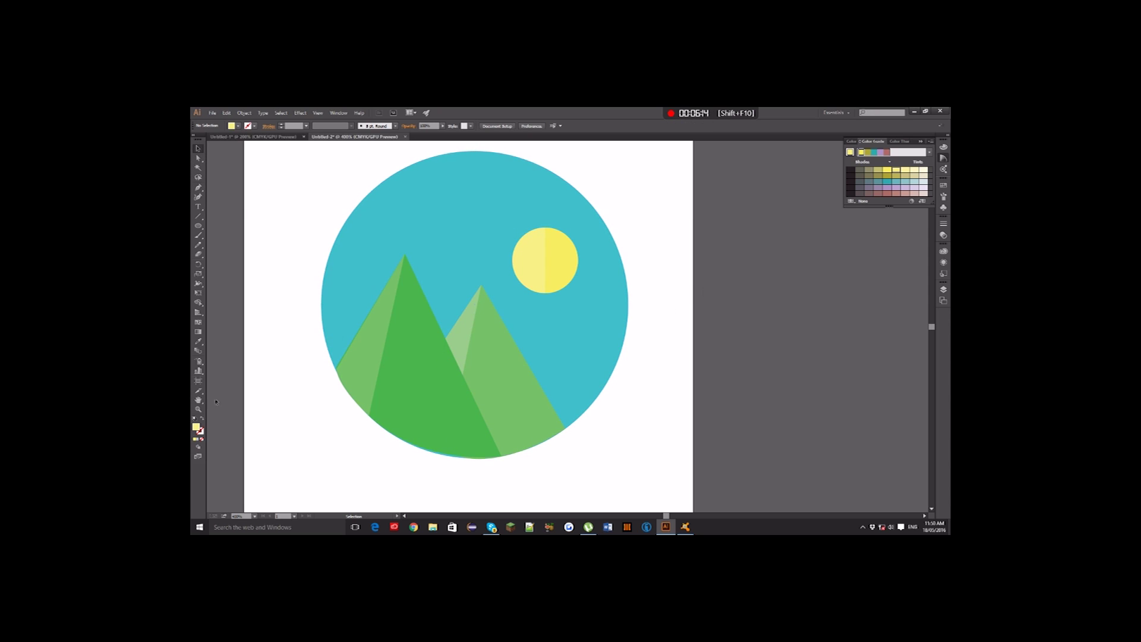
Alt-drag a copy of the teal circle, then enlarge and reposition it.
left_click(198, 226)
left_click(198, 148)
left_click(480, 266)
left_click_drag(479, 266, 573, 288)
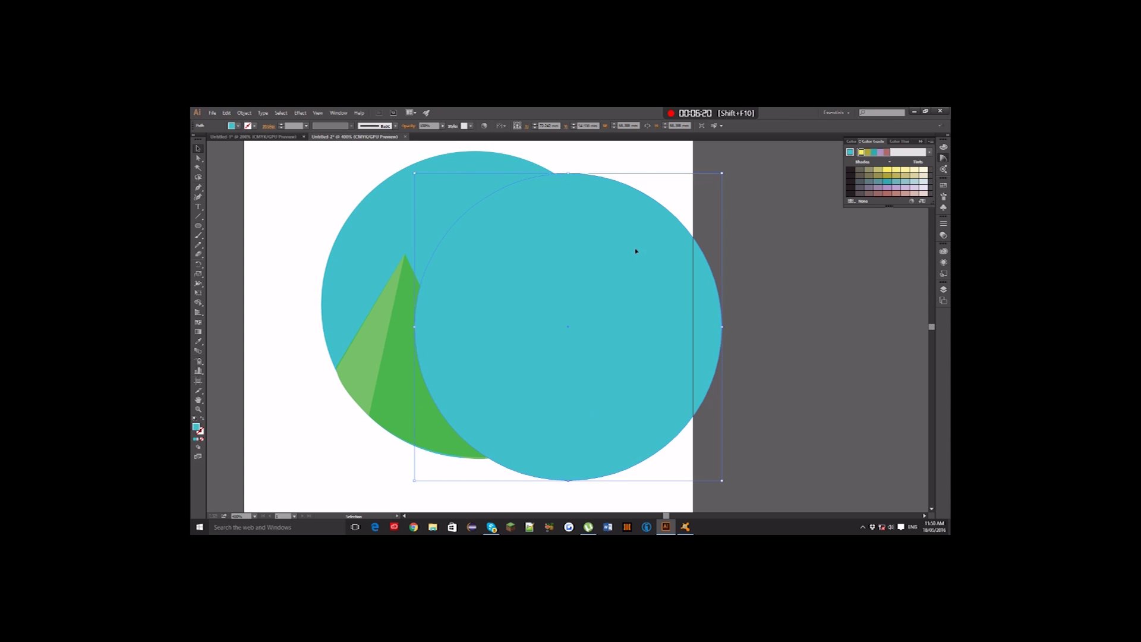
left_click_drag(634, 250, 542, 229)
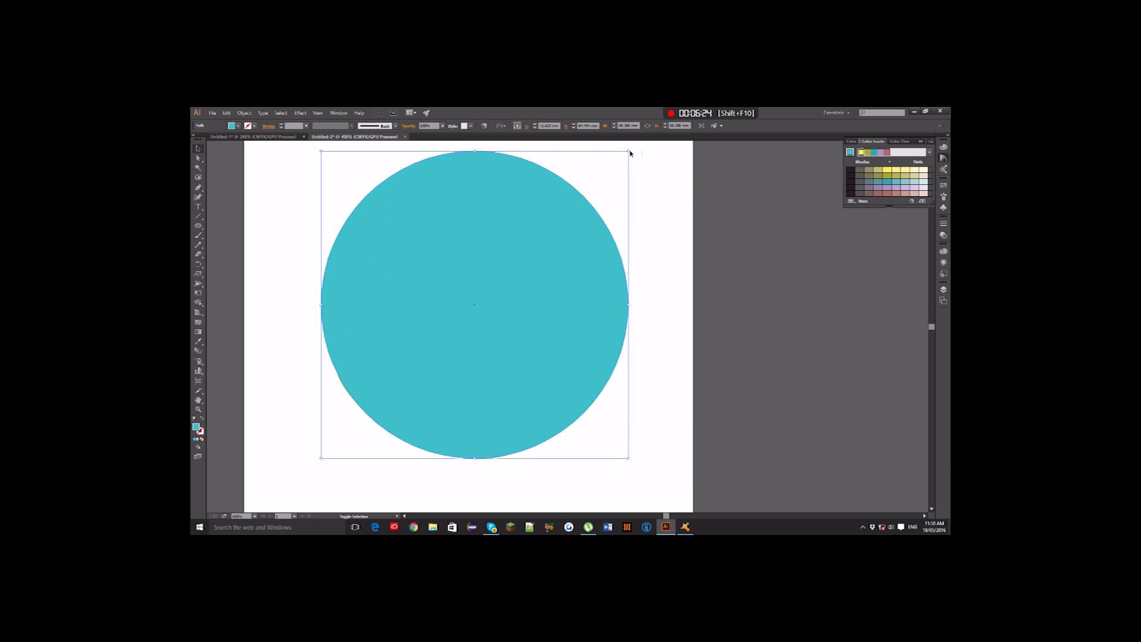
left_click_drag(629, 151, 651, 293)
scroll(398, 426, "down", 5)
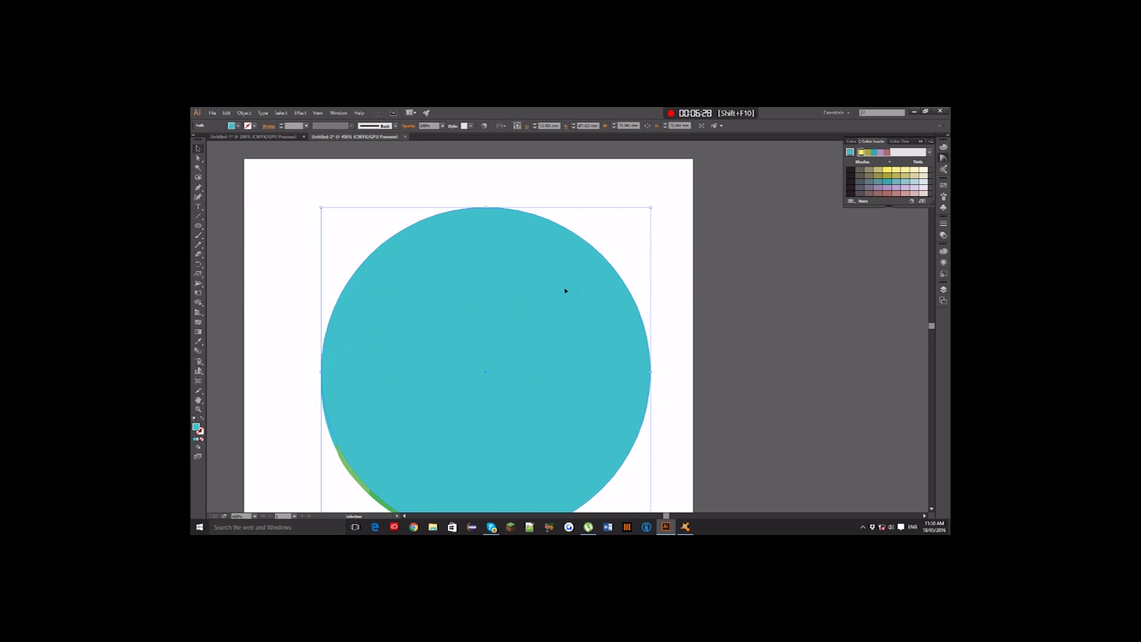
left_click_drag(577, 306, 568, 313)
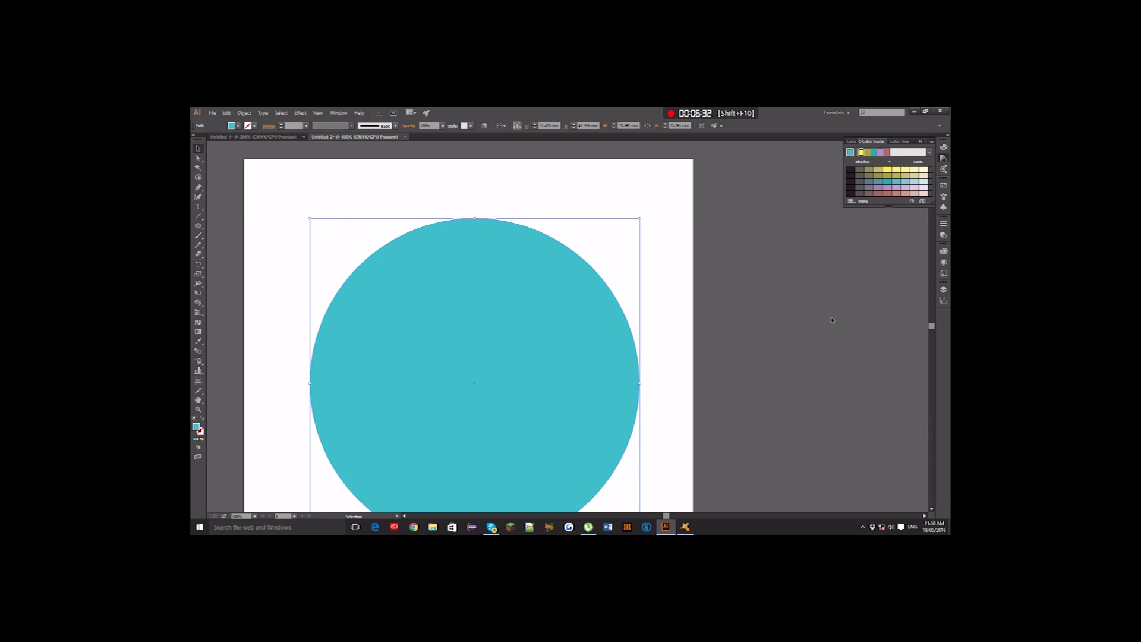
Send the enlarged circle backward repeatedly until it sits behind the sun and mountains.
right_click(548, 347)
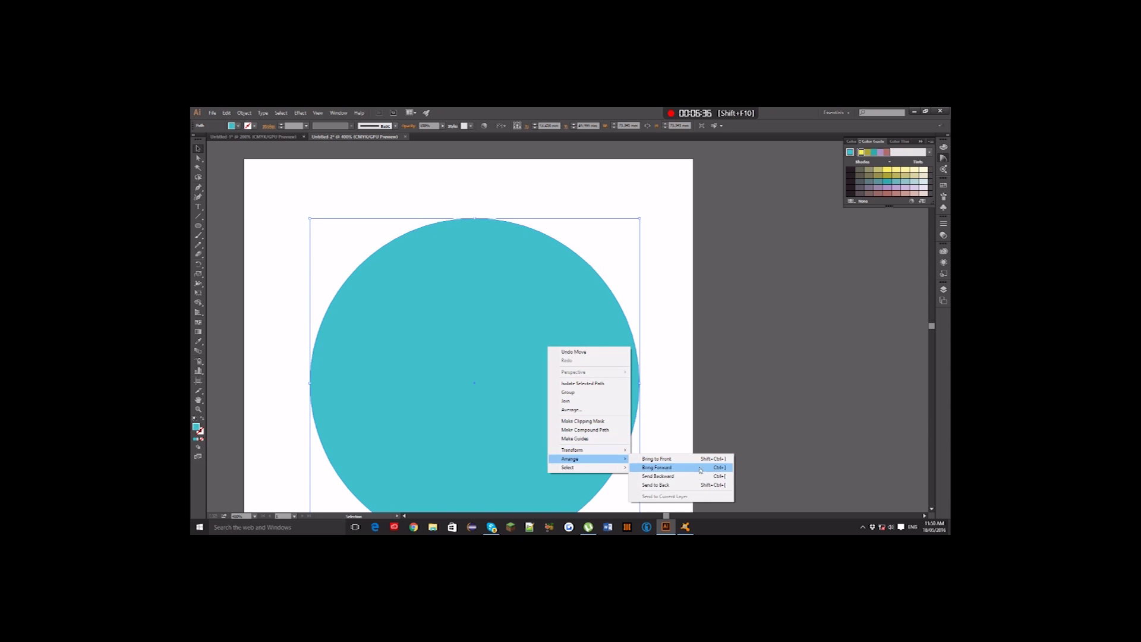
left_click(684, 476)
right_click(464, 362)
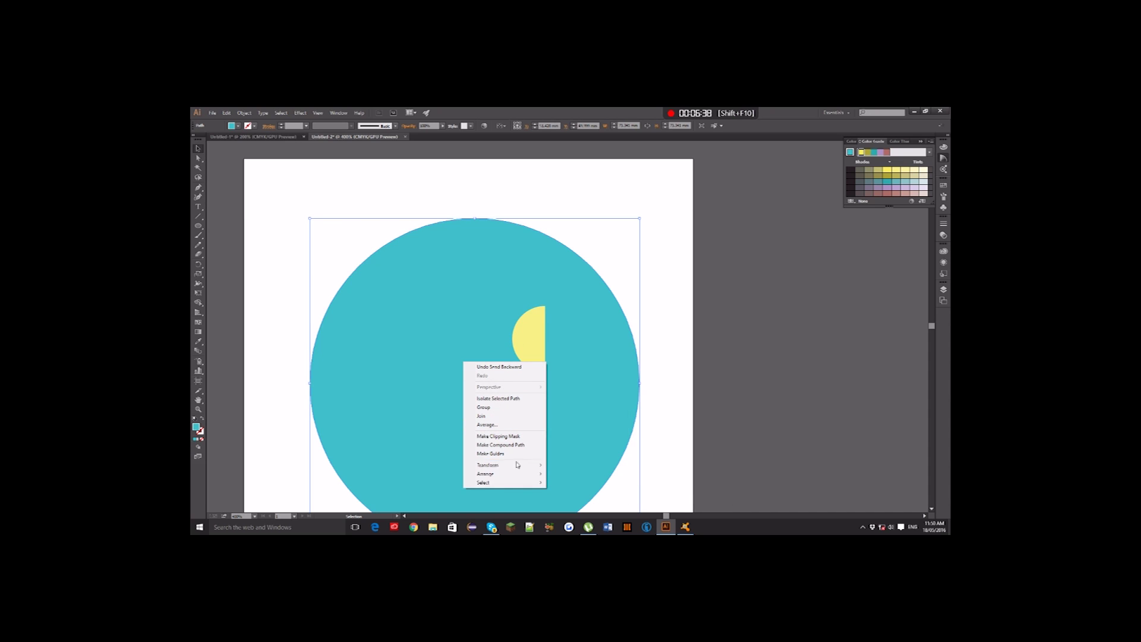
mouse_move(517, 473)
left_click(573, 493)
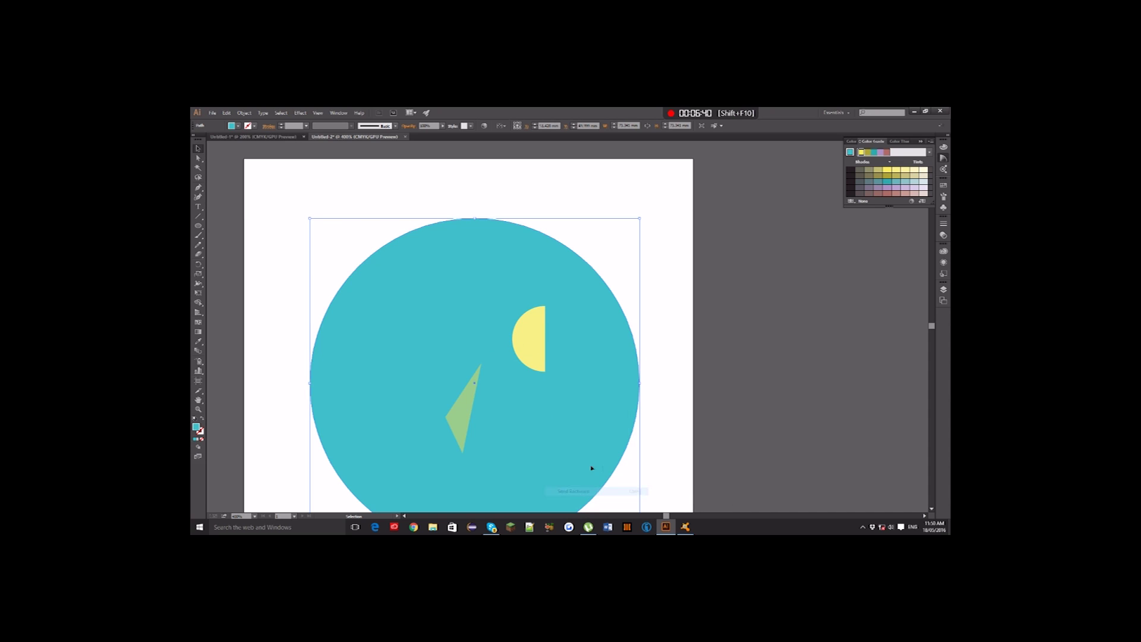
key("a")
key("ctrl+bracketleft")
key("ctrl+bracketleft")
key("ctrl+bracketleft")
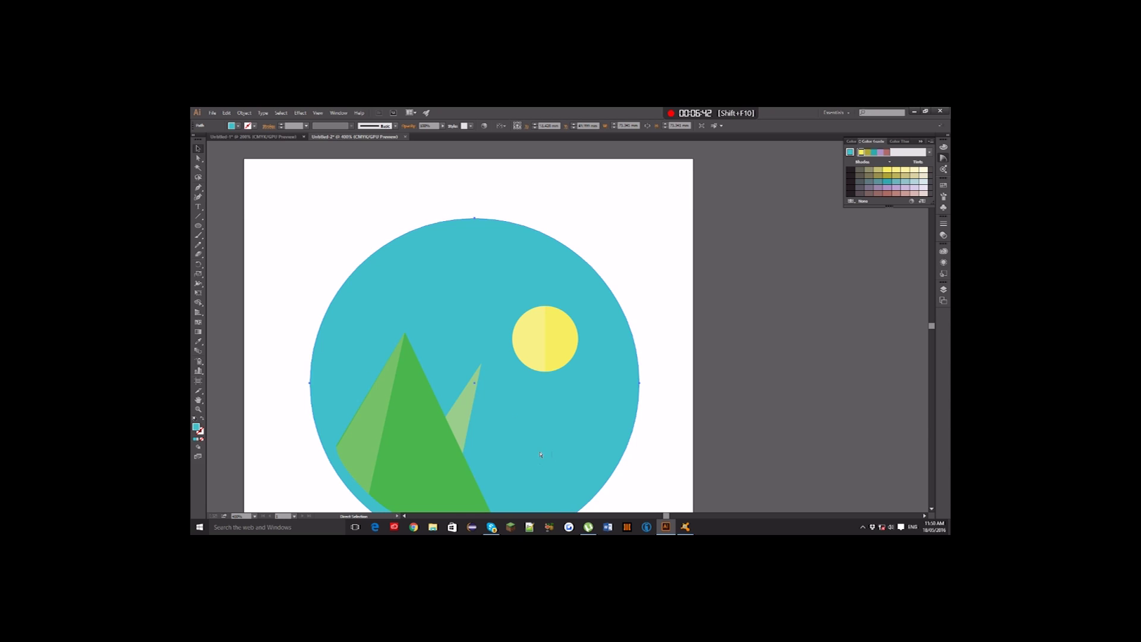
Fill the enlarged back circle with a darker teal Color Guide swatch so it rings the icon.
key("v")
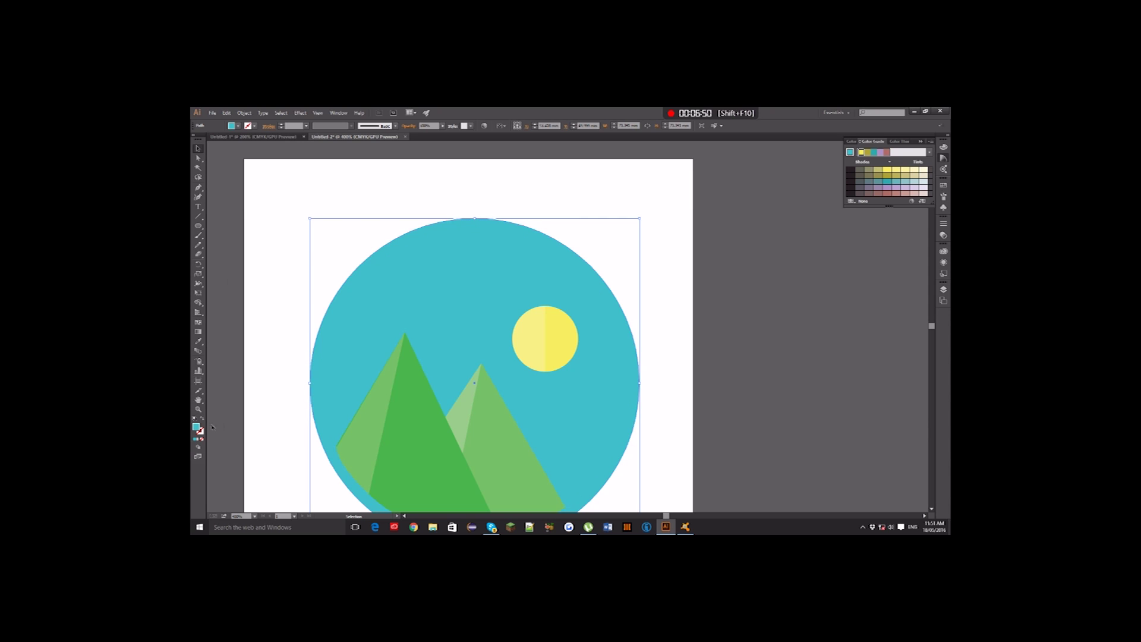
left_click(850, 153)
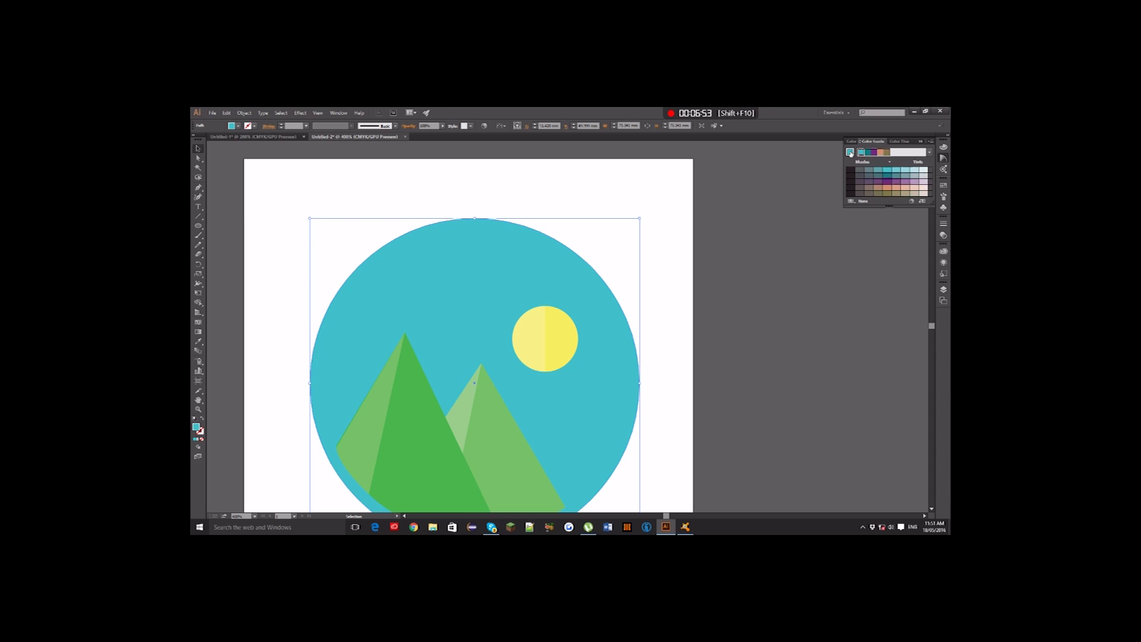
left_click(878, 172)
left_click(654, 324)
scroll(647, 318, "down", 3)
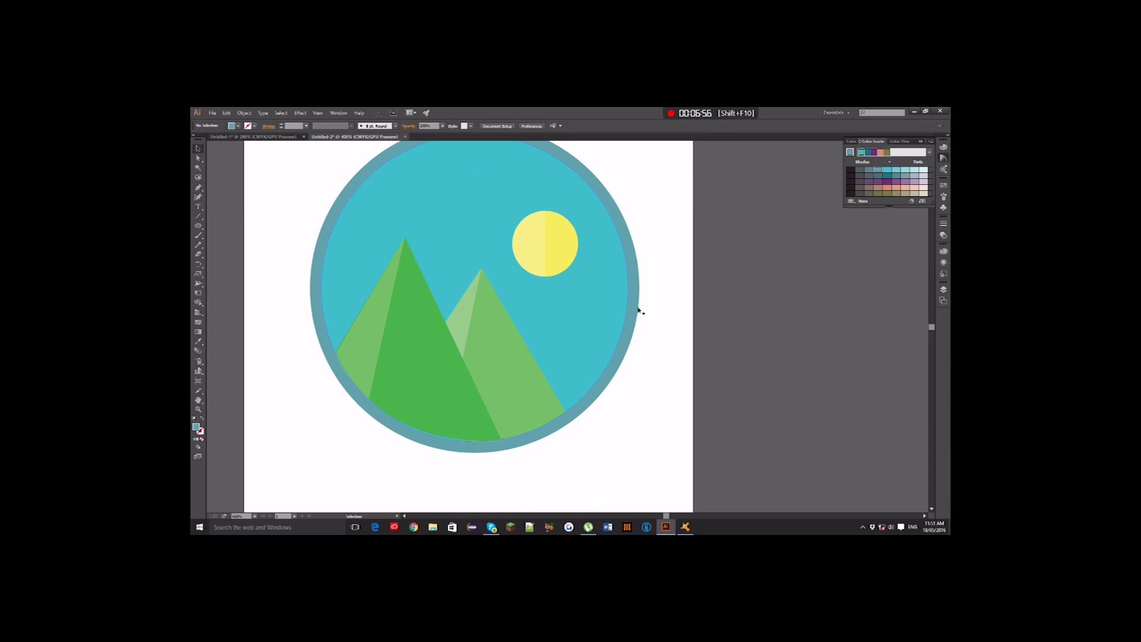
scroll(341, 336, "up", 1)
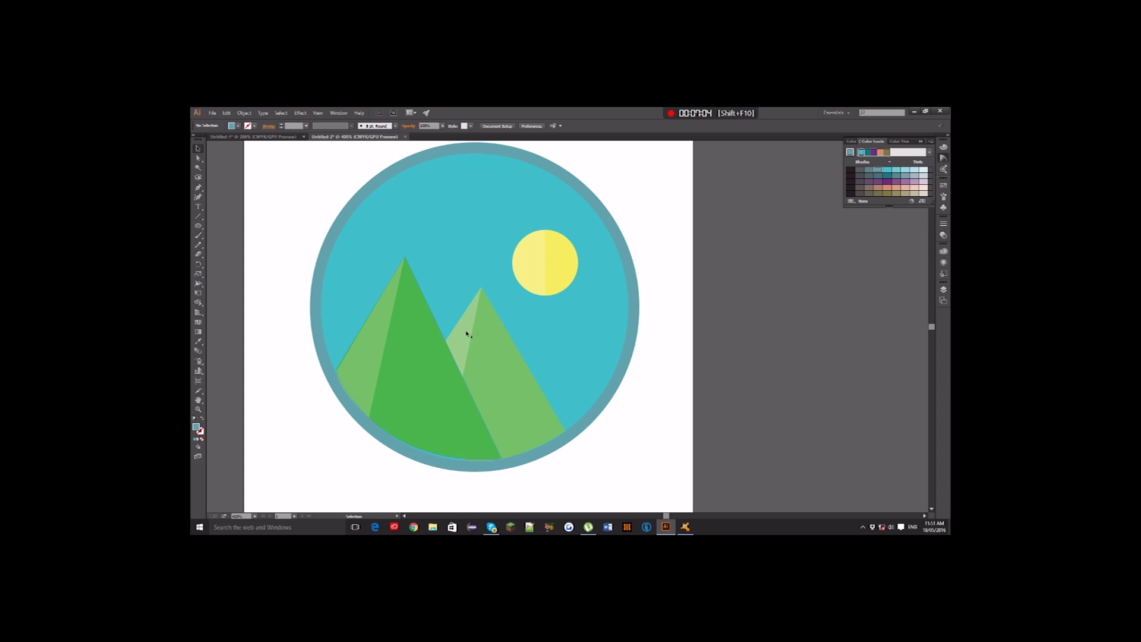
scroll(466, 331, "down", 1)
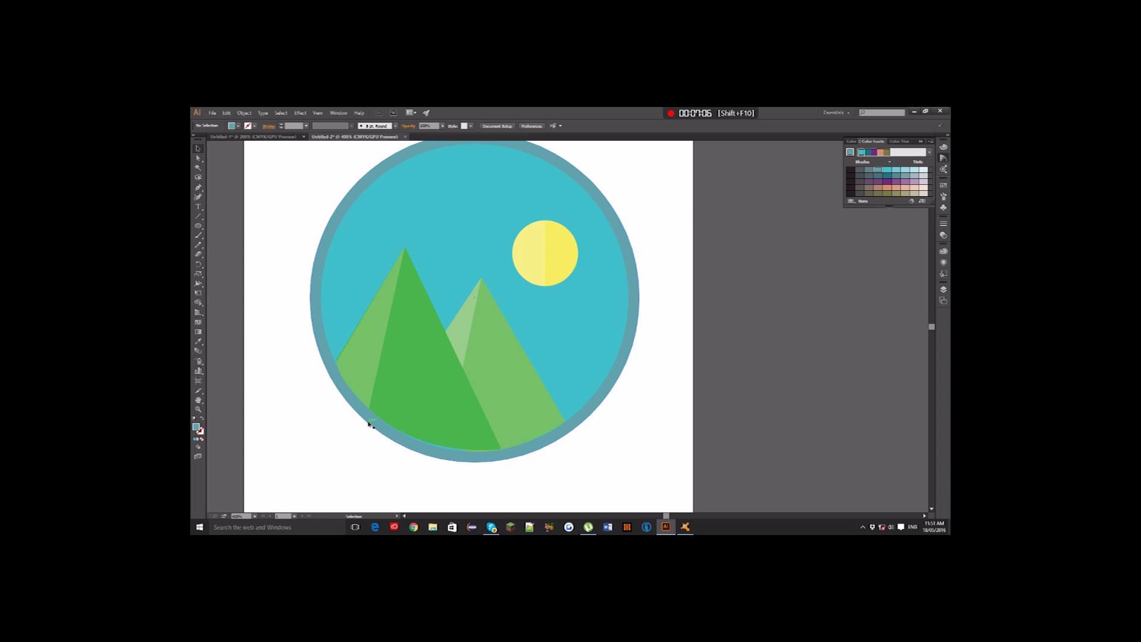
scroll(395, 400, "up", 1)
scroll(394, 397, "down", 2)
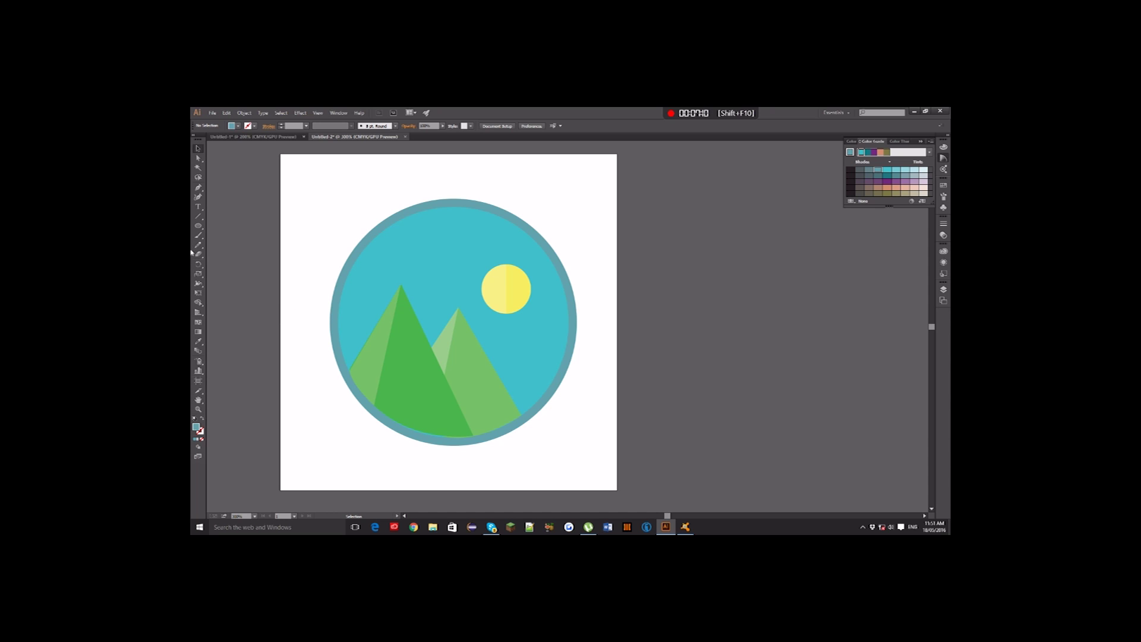
Draw a banner rectangle across the circle's bottom with E0E0E0 fill and a white 3 pt stroke.
left_click(198, 225)
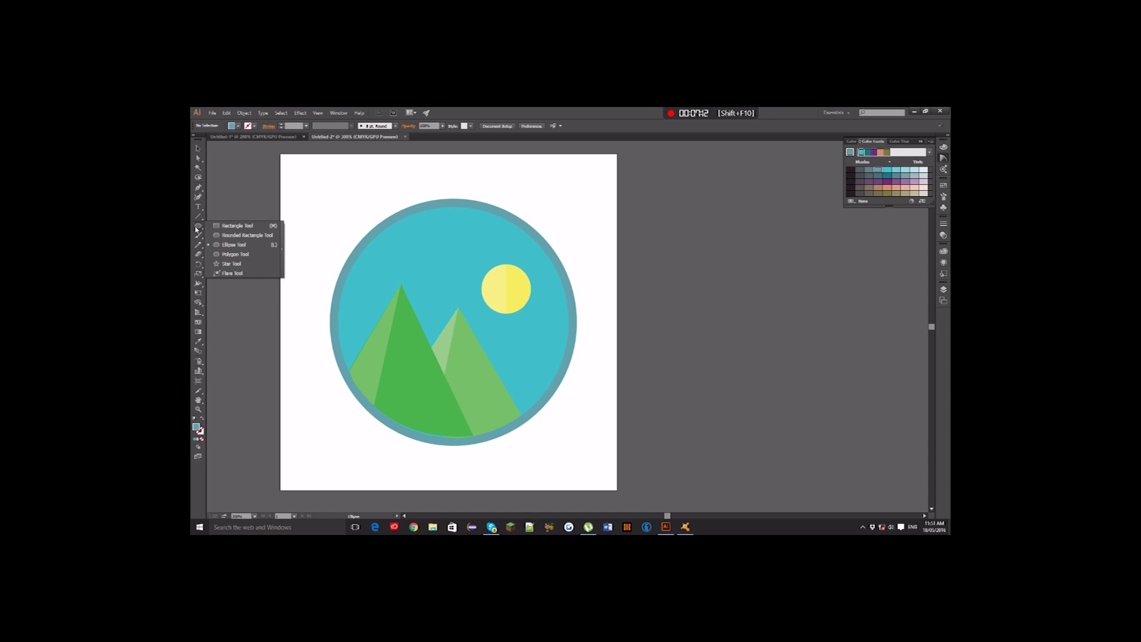
left_click(226, 227)
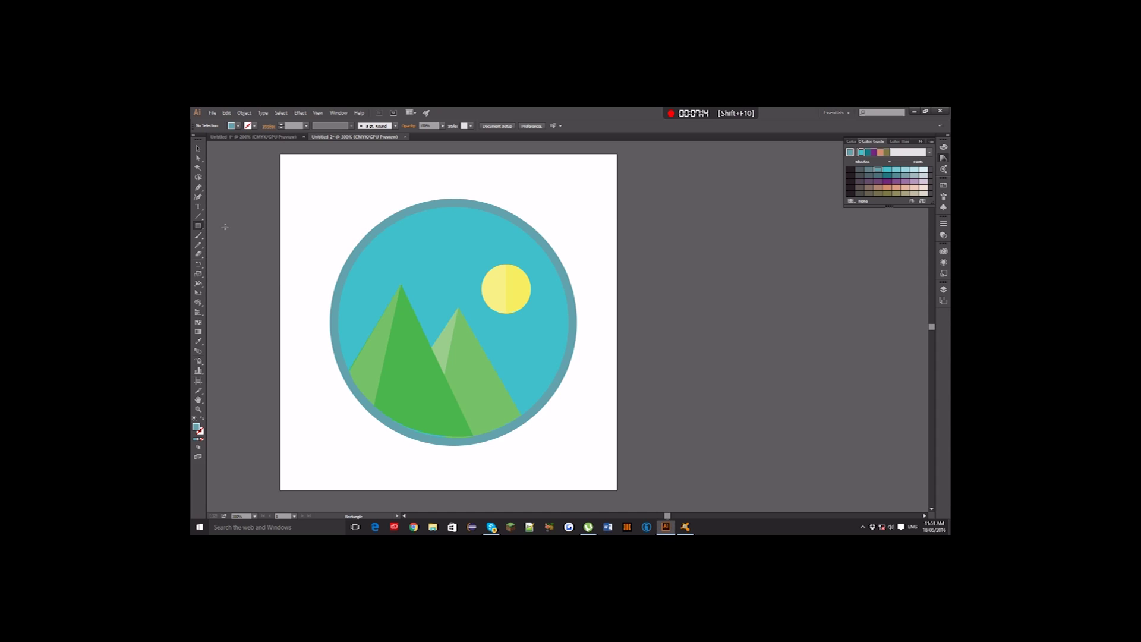
left_click_drag(357, 377, 547, 433)
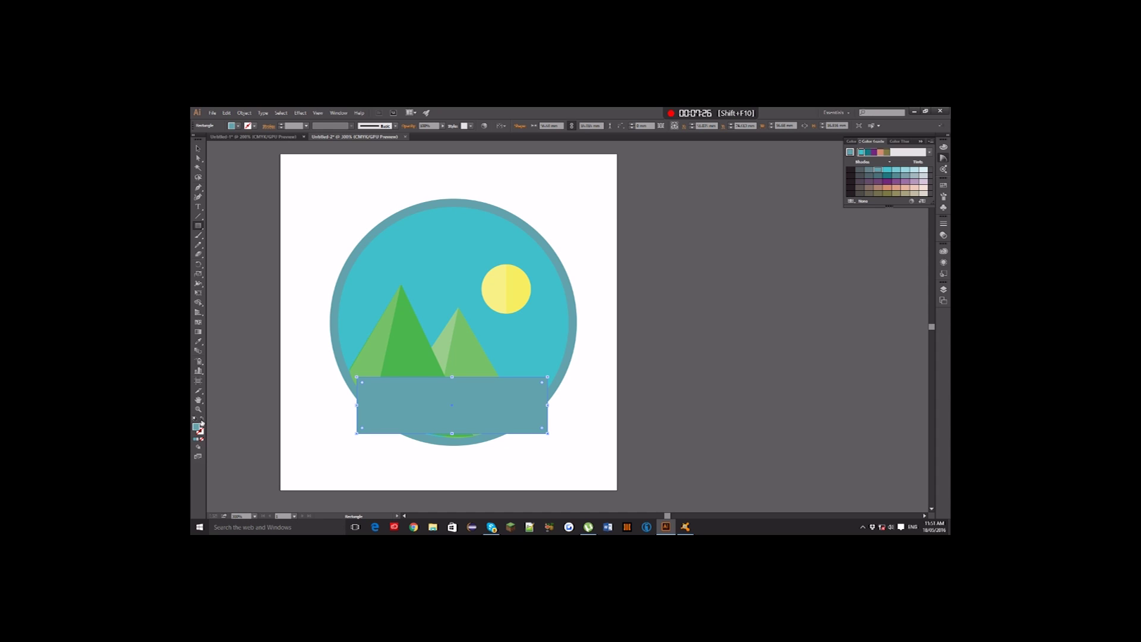
double_click(197, 427)
type("E0E0E0")
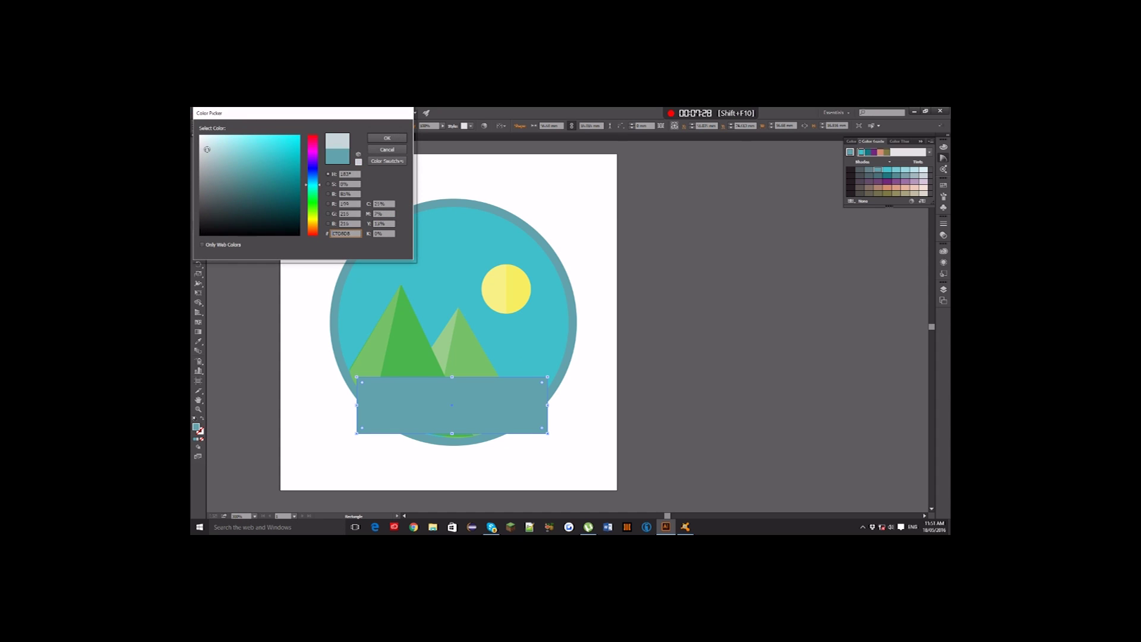
key("Return")
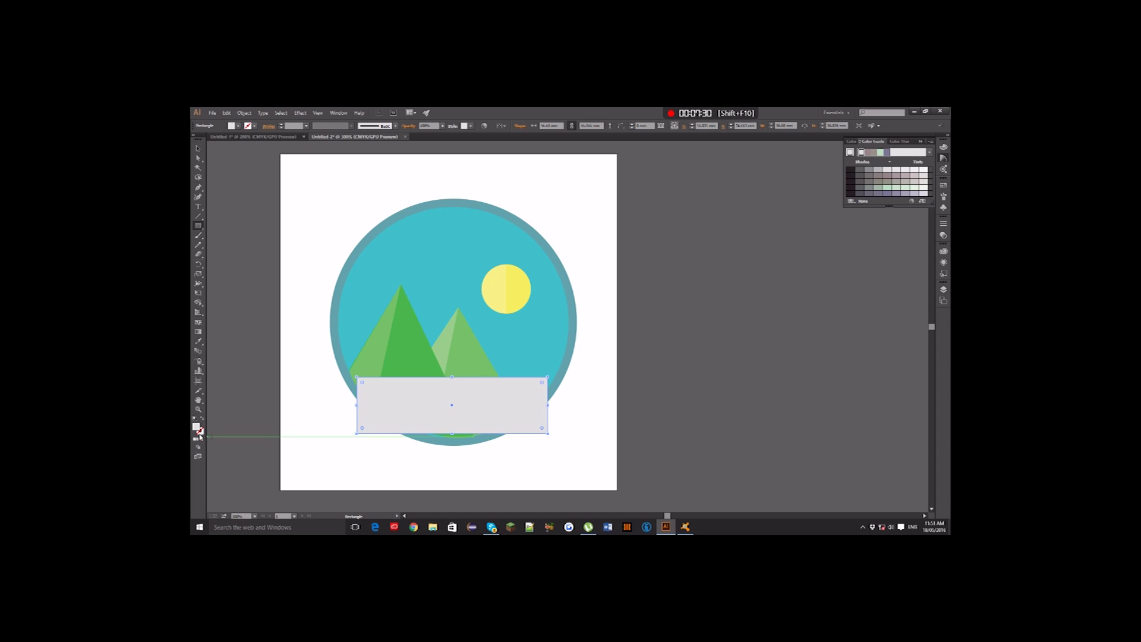
left_click(196, 438)
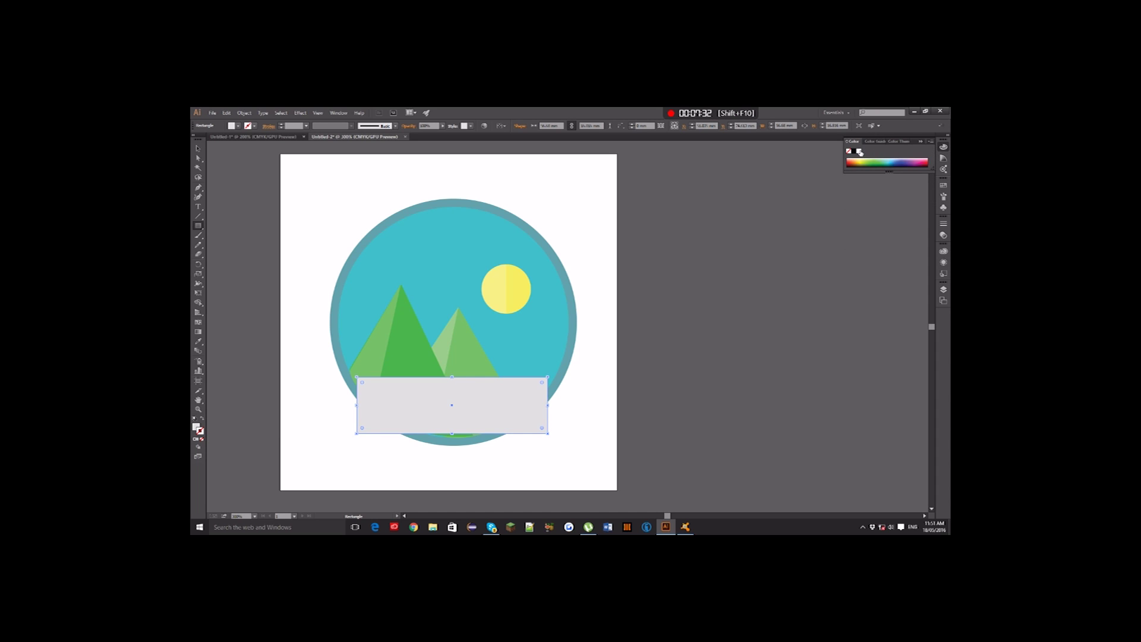
left_click(860, 152)
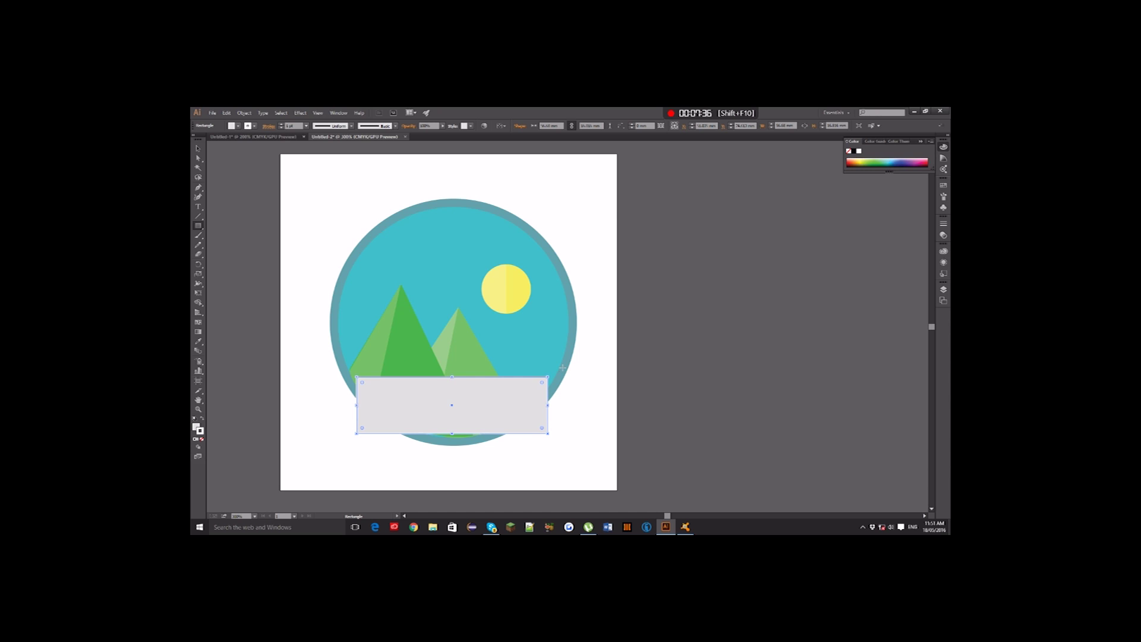
left_click(303, 128)
left_click(315, 180)
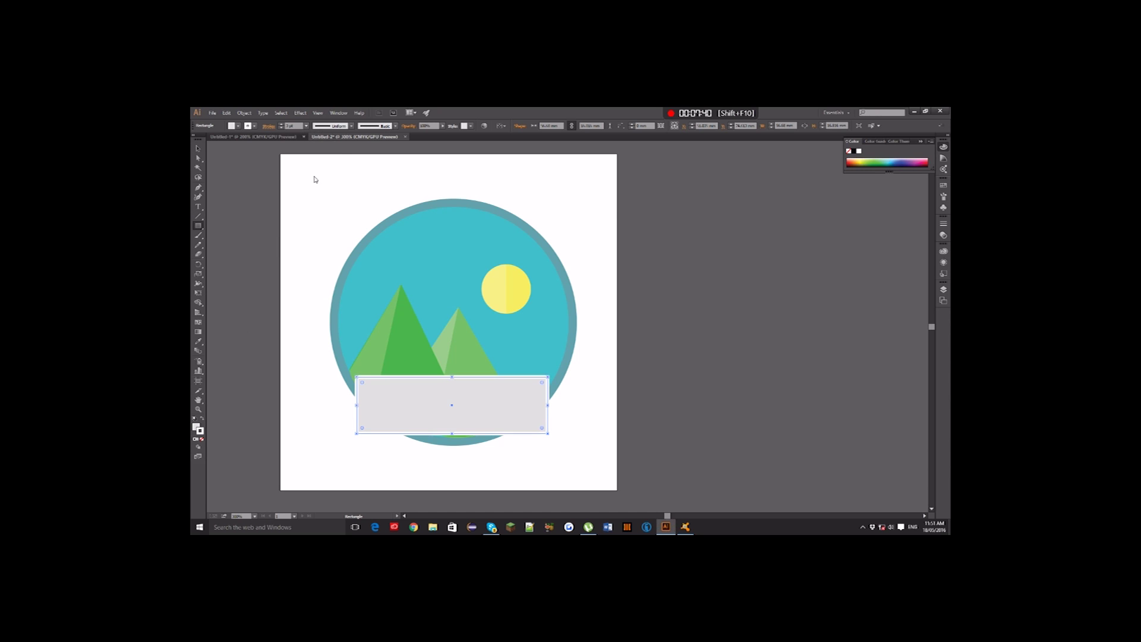
Revert the rectangle to teal with no outline, then delete it.
left_click(198, 148)
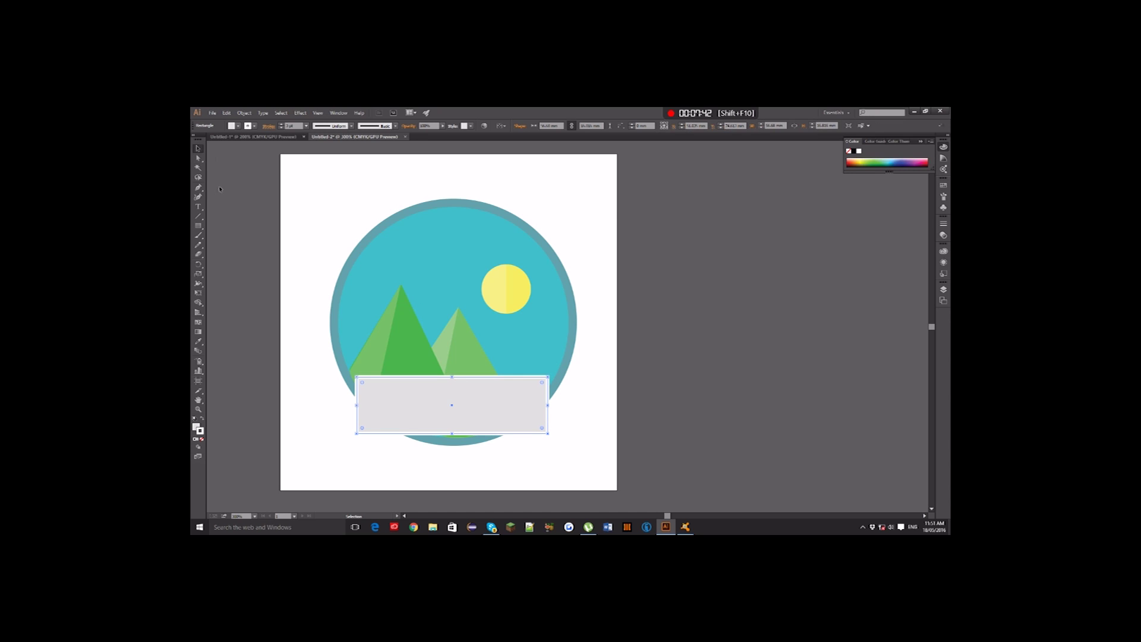
left_click(731, 491)
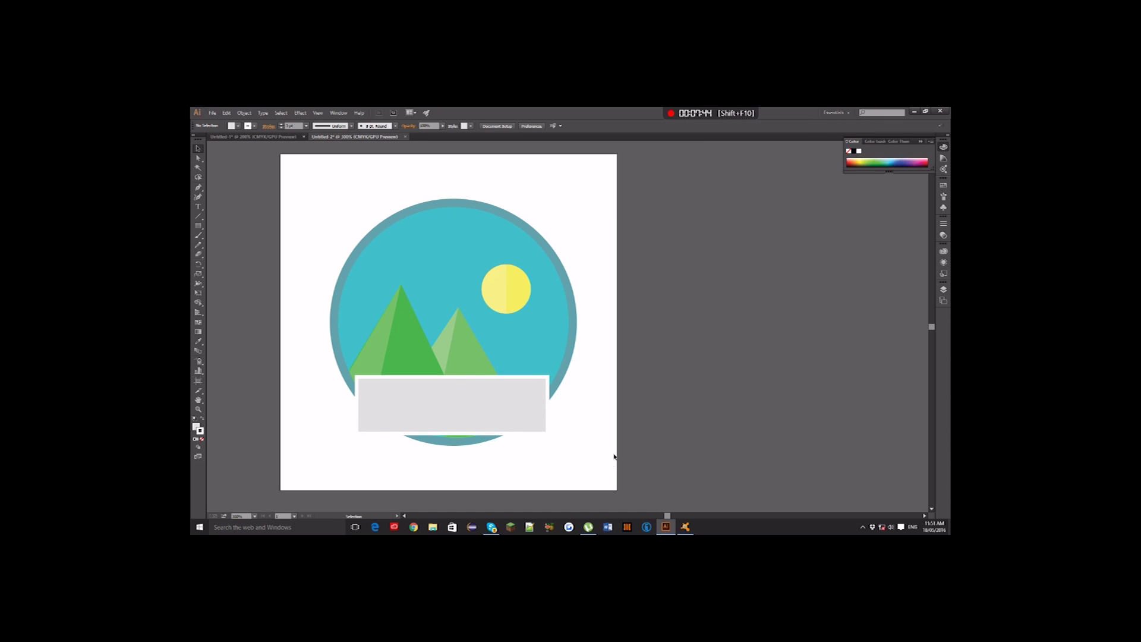
left_click(513, 420)
key("a")
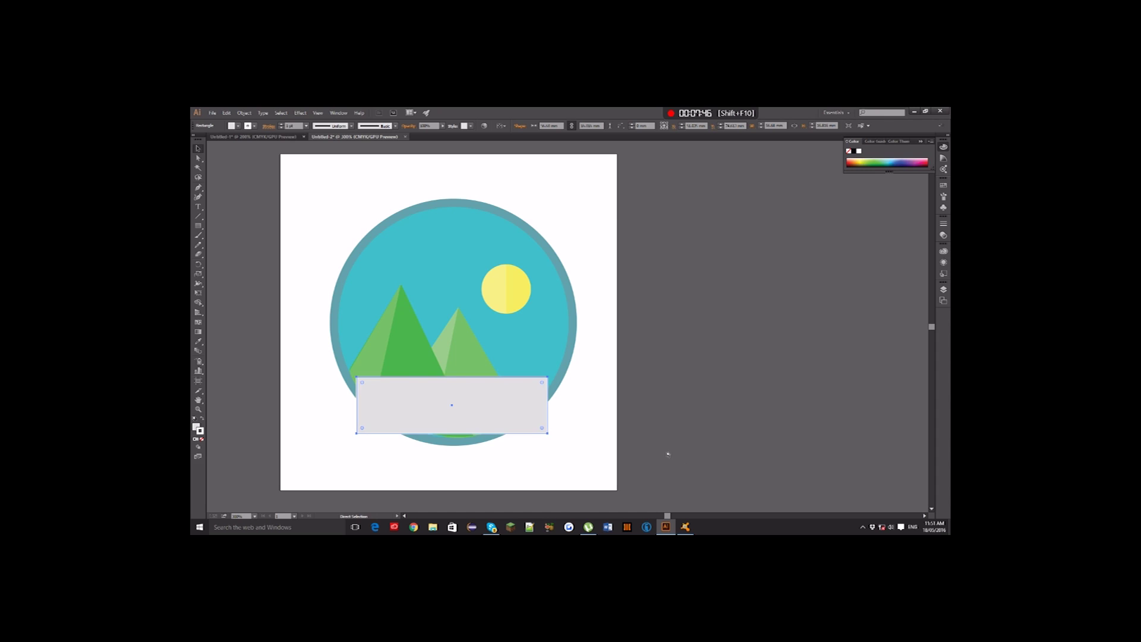
key("i")
left_click(574, 350)
key("Delete")
key("a")
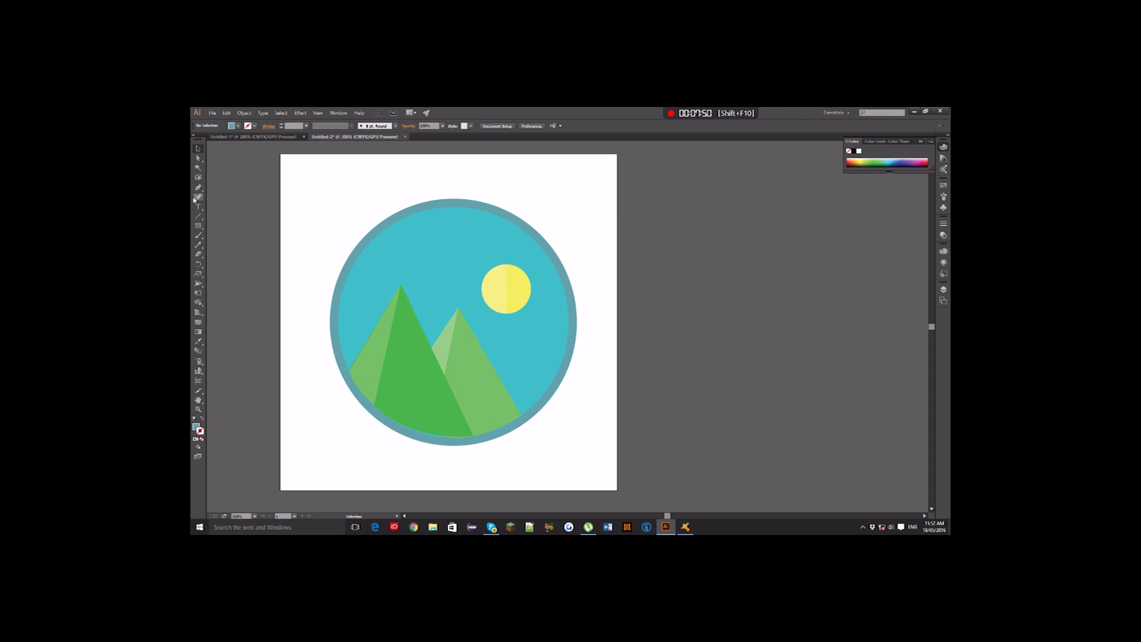
Copy the ringed circle and move the pasted copy below the artwork.
left_click(199, 226)
left_click(199, 187)
left_click(197, 226)
left_click(237, 245)
left_click(198, 148)
left_click(392, 218)
key("ctrl+c")
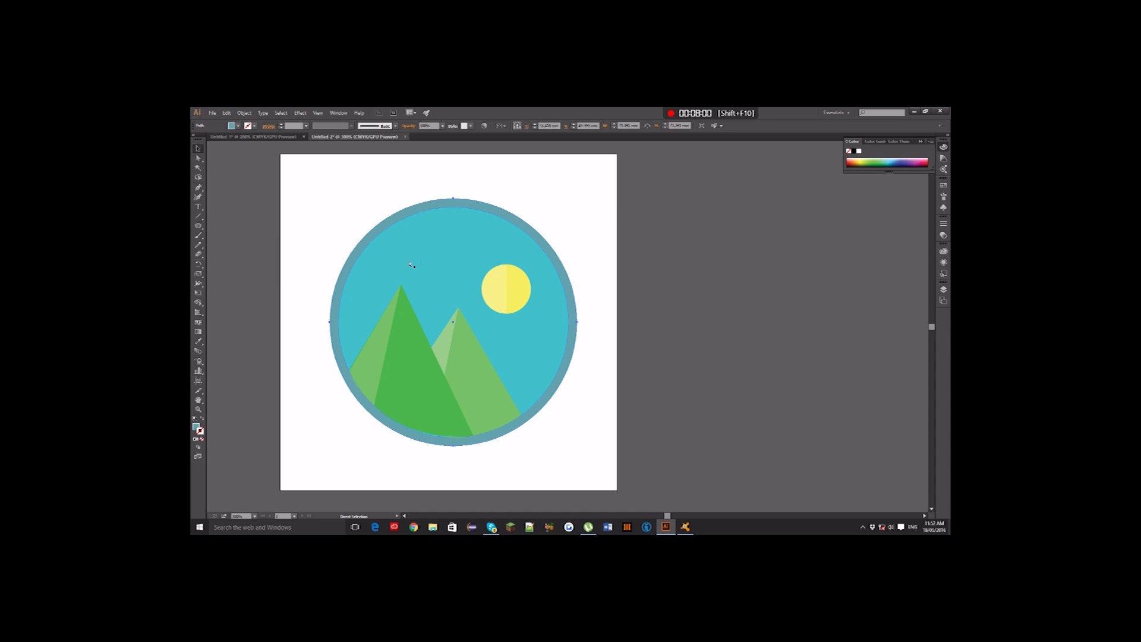
key("ctrl+v")
left_click_drag(546, 294, 425, 451)
scroll(495, 438, "down", 1)
scroll(494, 437, "down", 4)
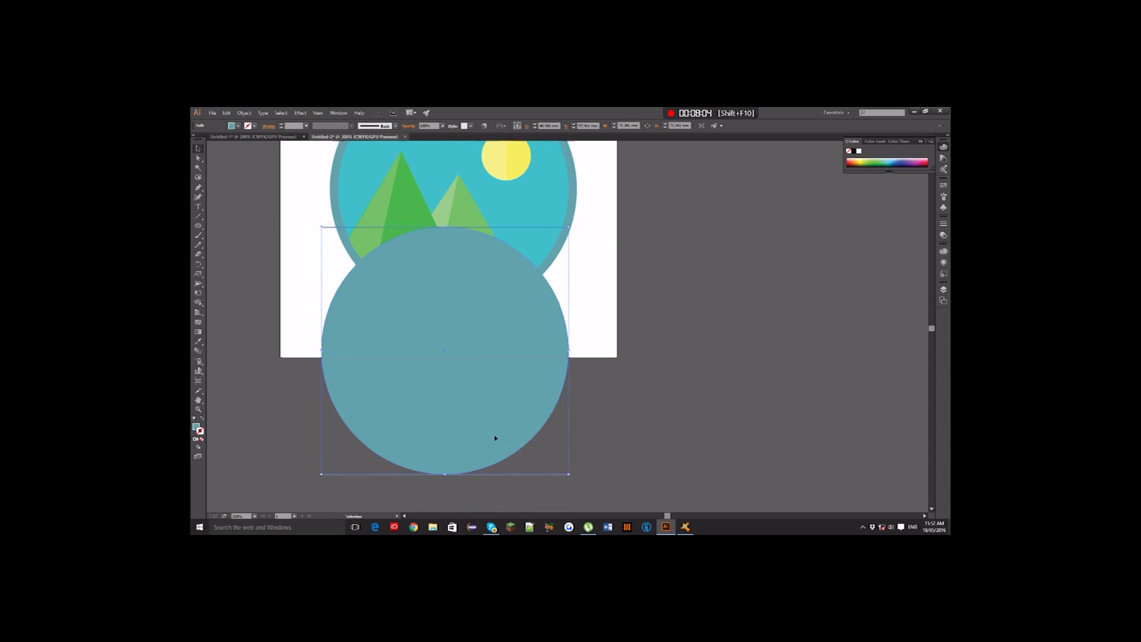
Delete the copy's bottom anchor to turn it into a half circle.
left_click(199, 157)
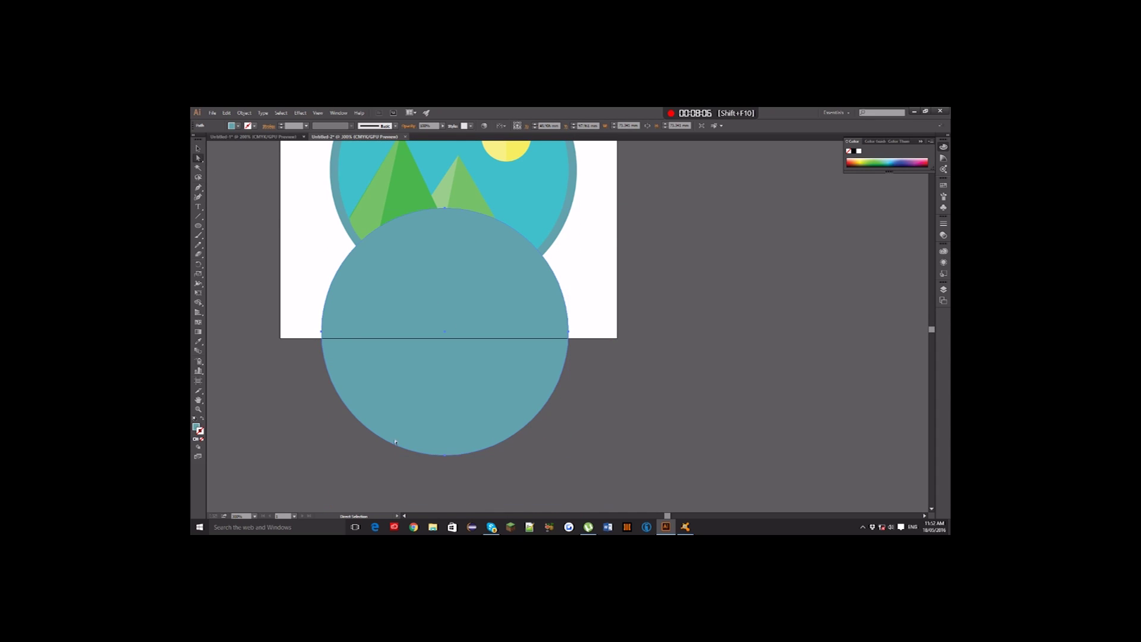
left_click(445, 456)
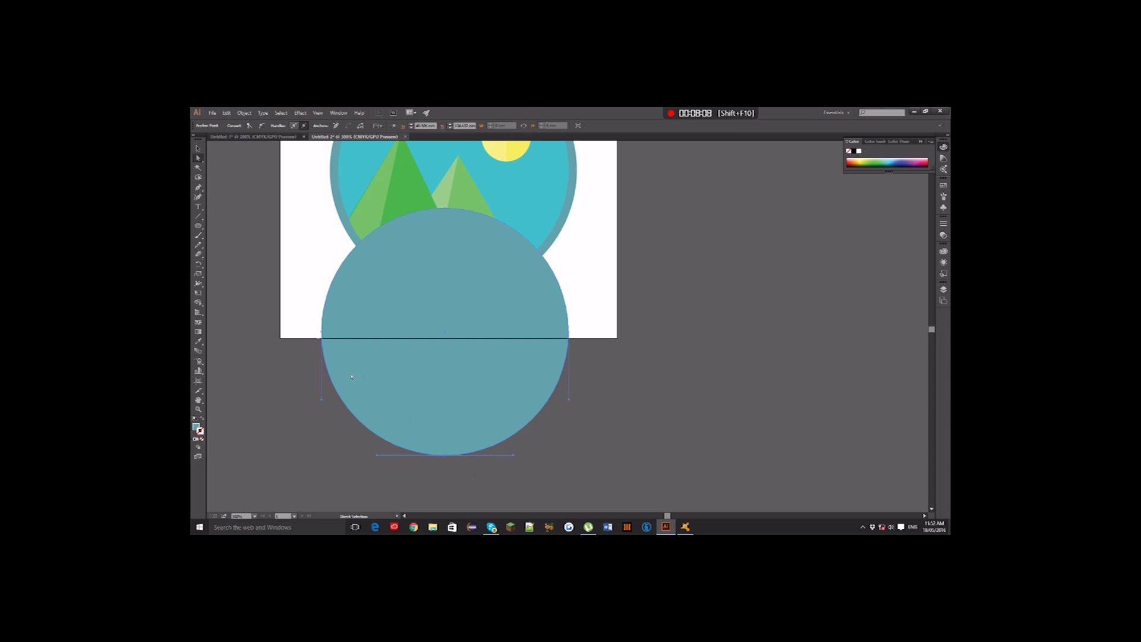
key("Delete")
mouse_move(322, 331)
left_mouse_down()
mouse_move(321, 318)
mouse_move(322, 331)
left_mouse_up()
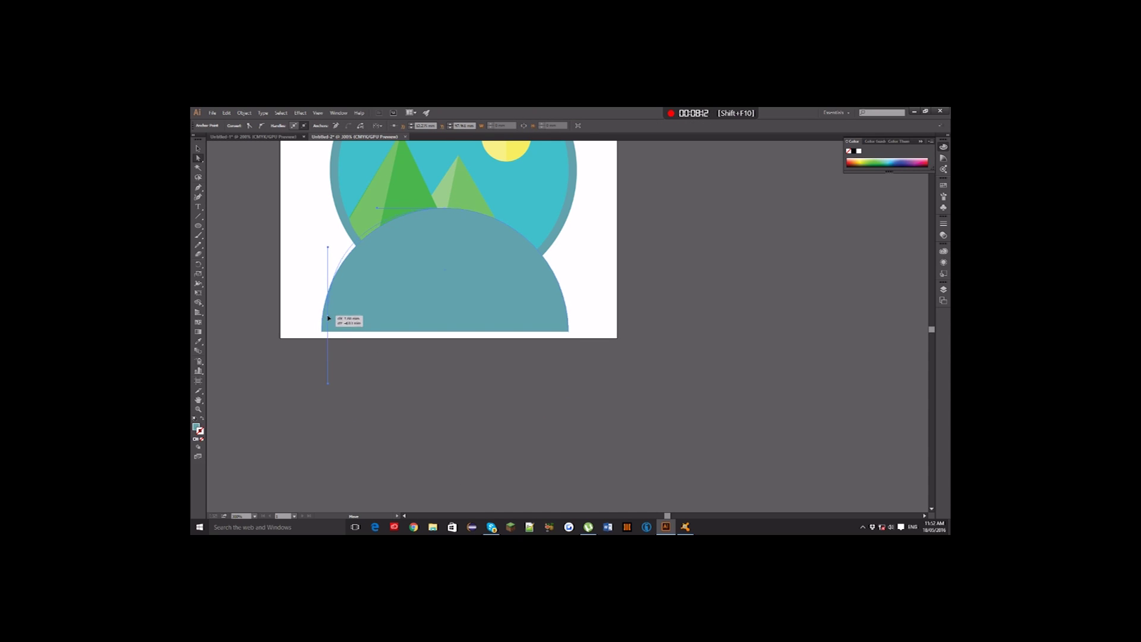
left_click(335, 285)
left_click(326, 290)
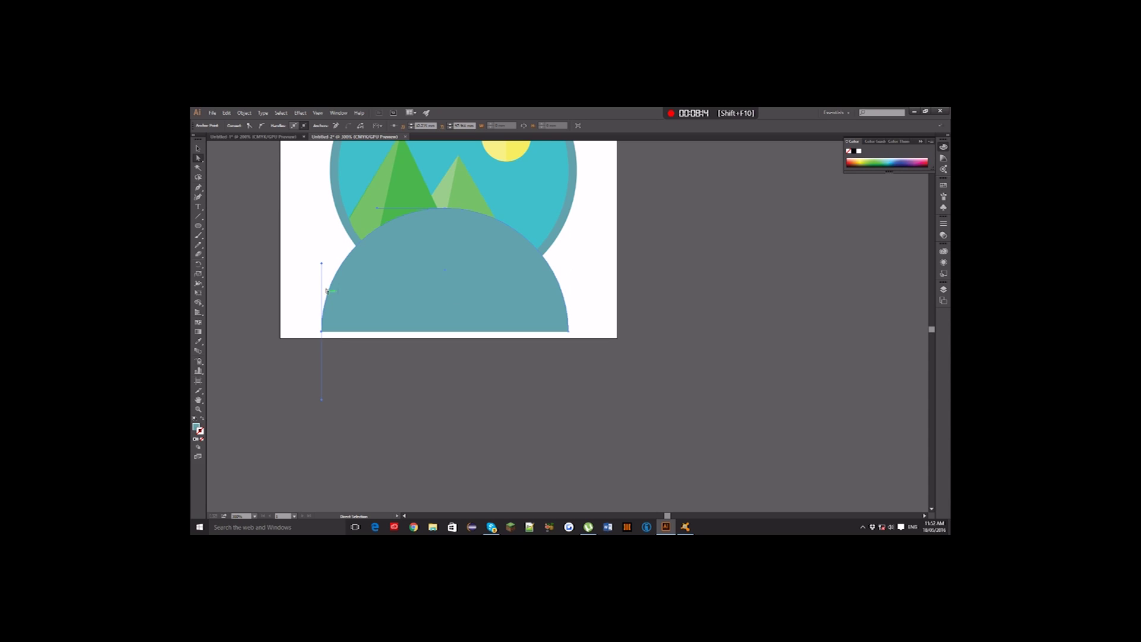
Add anchor points on the half circle's left and right curves and pull a bottom-left handle.
left_click_drag(197, 187, 215, 198)
left_click(349, 254)
left_click(542, 256)
key("v")
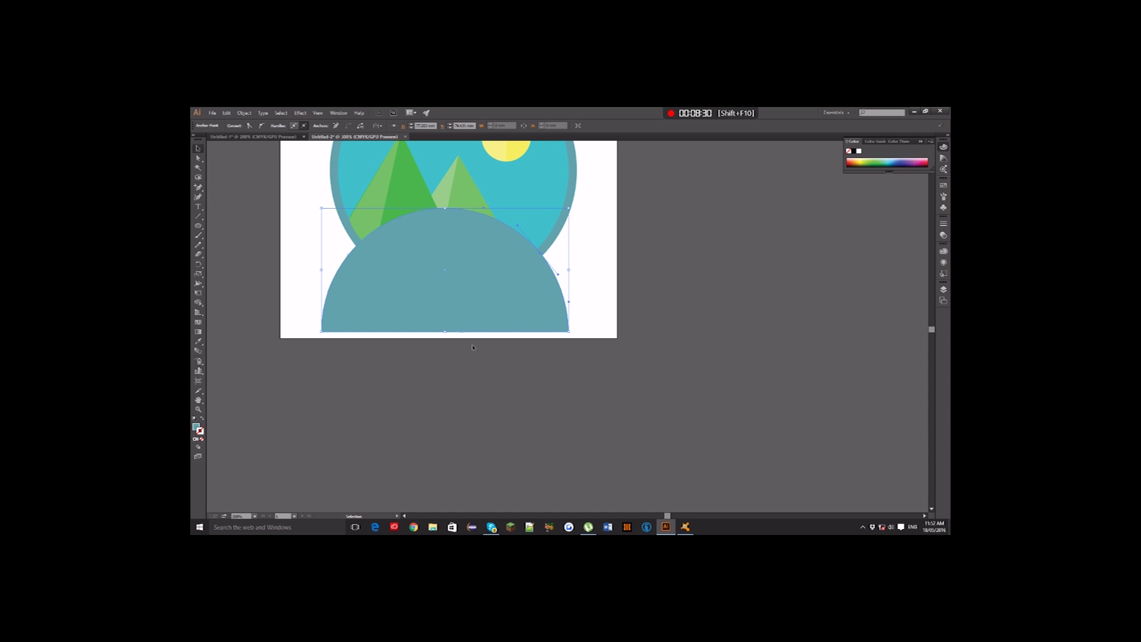
left_click_drag(200, 188, 244, 188)
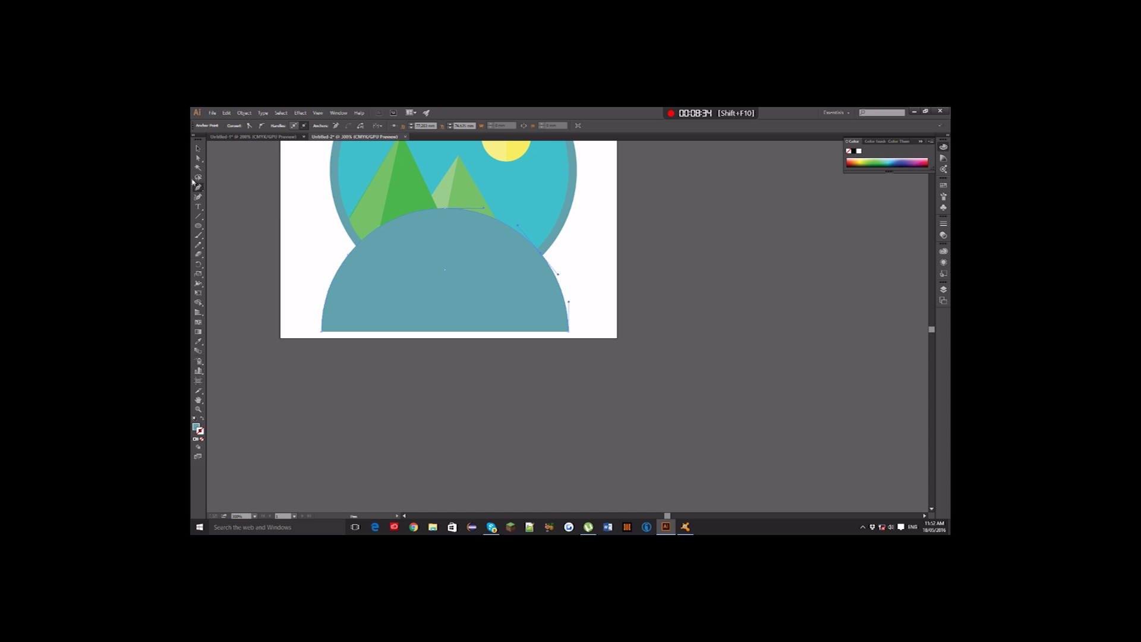
left_click_drag(322, 331, 226, 268)
Delete the bottom-left and bottom-right anchors and move the arch onto the circle's lower part.
left_click(199, 160)
left_click(321, 334)
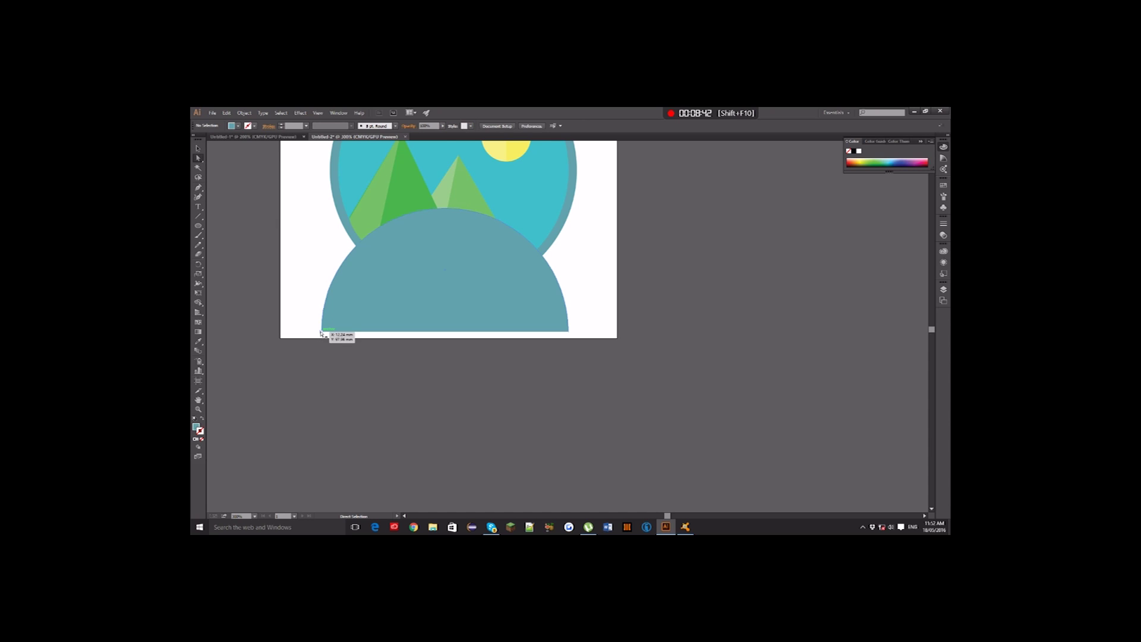
left_click(323, 331)
key("Delete")
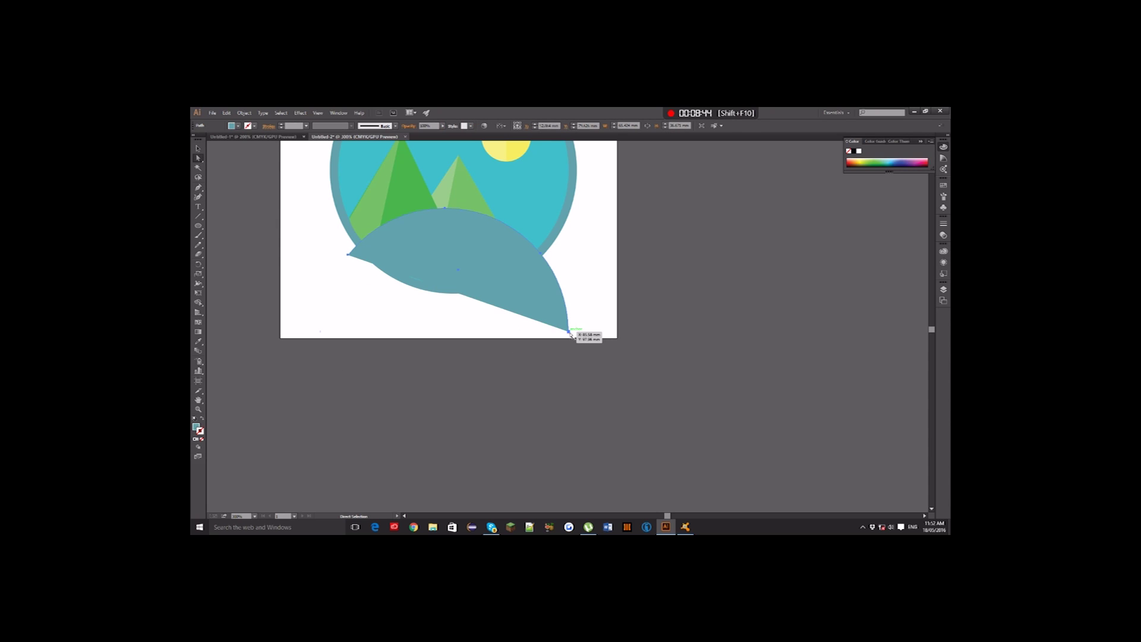
left_click(569, 331)
key("Delete")
left_click(198, 148)
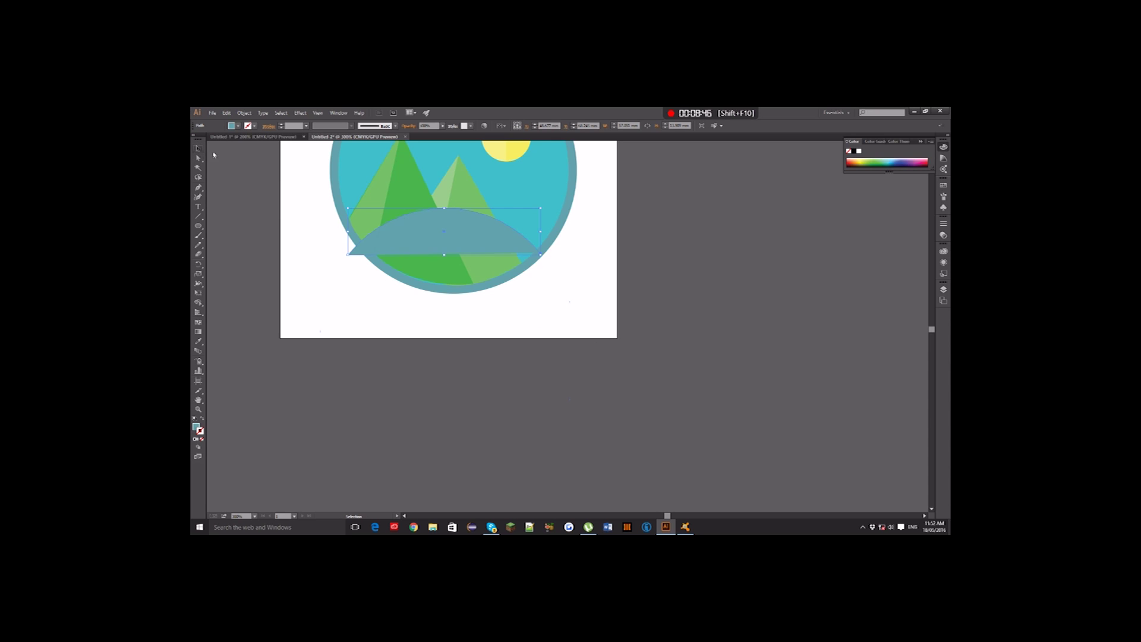
mouse_move(517, 242)
left_mouse_down()
mouse_move(535, 249)
mouse_move(524, 256)
left_mouse_up()
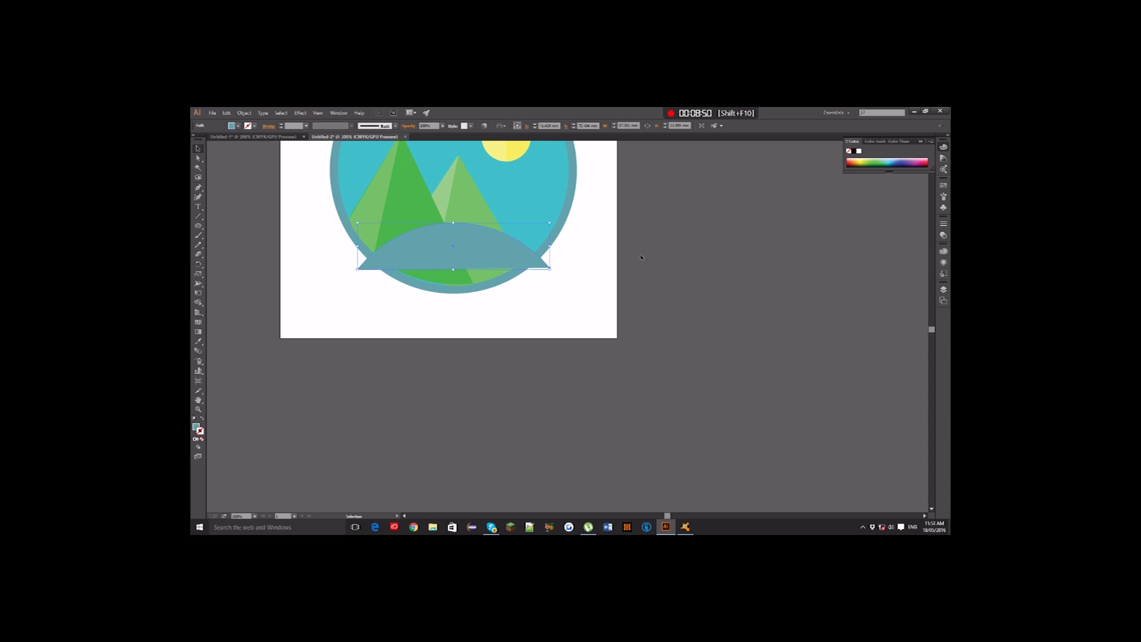
left_click(695, 254)
left_click(461, 265)
Try a curve handle on the bottom-left anchor, then undo back to a flat bottom.
key("shift+c")
left_click_drag(357, 270, 225, 157)
key("v")
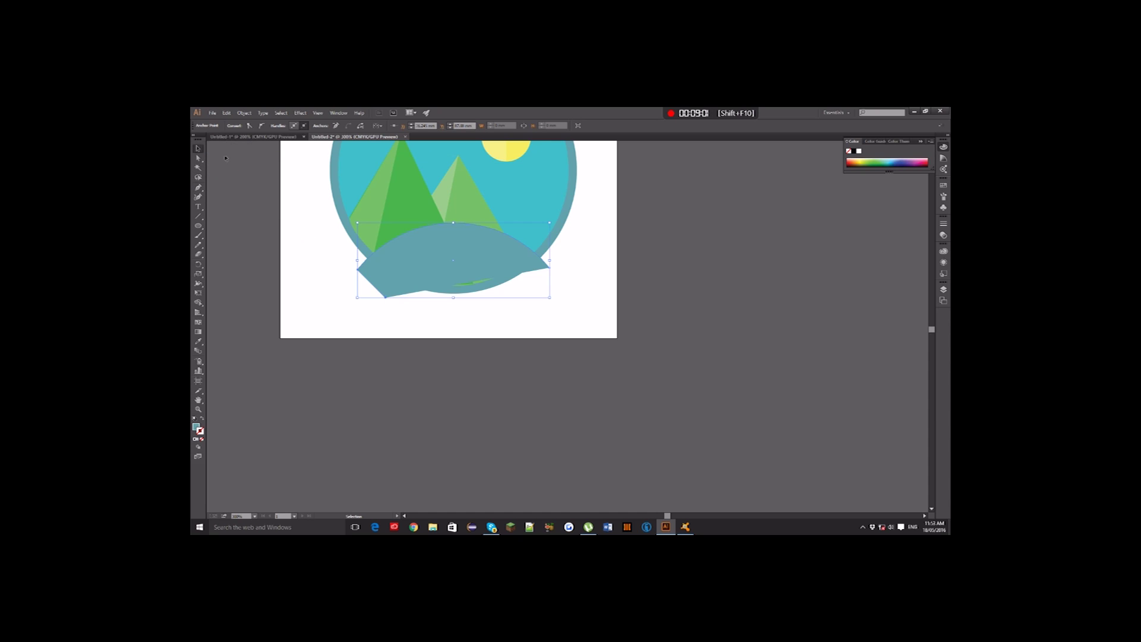
key("ctrl+z")
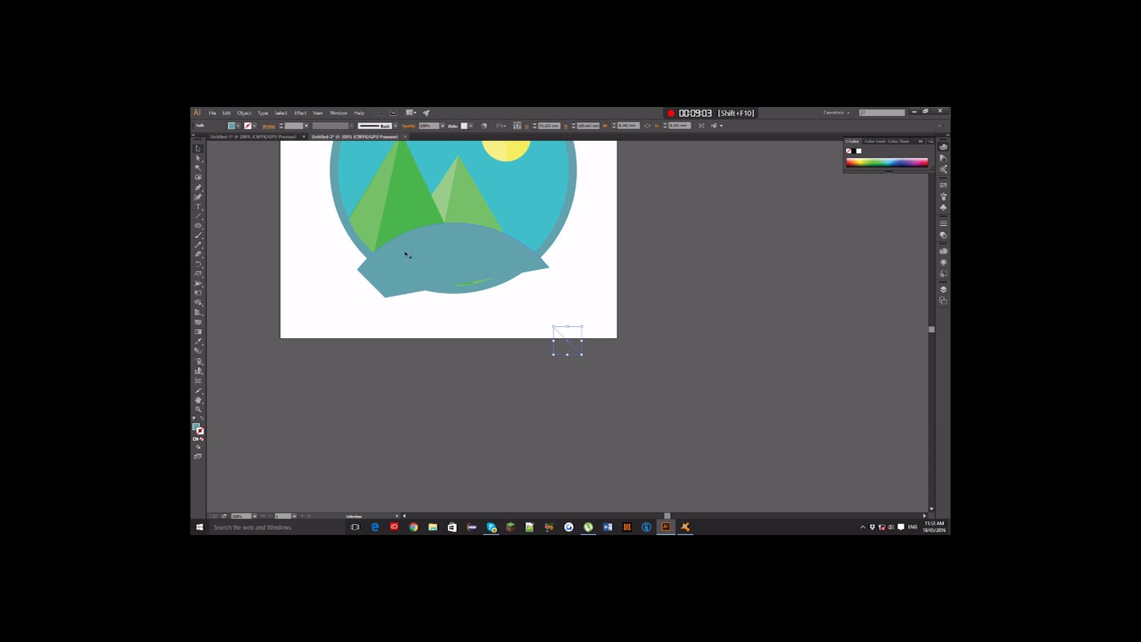
key("ctrl+z")
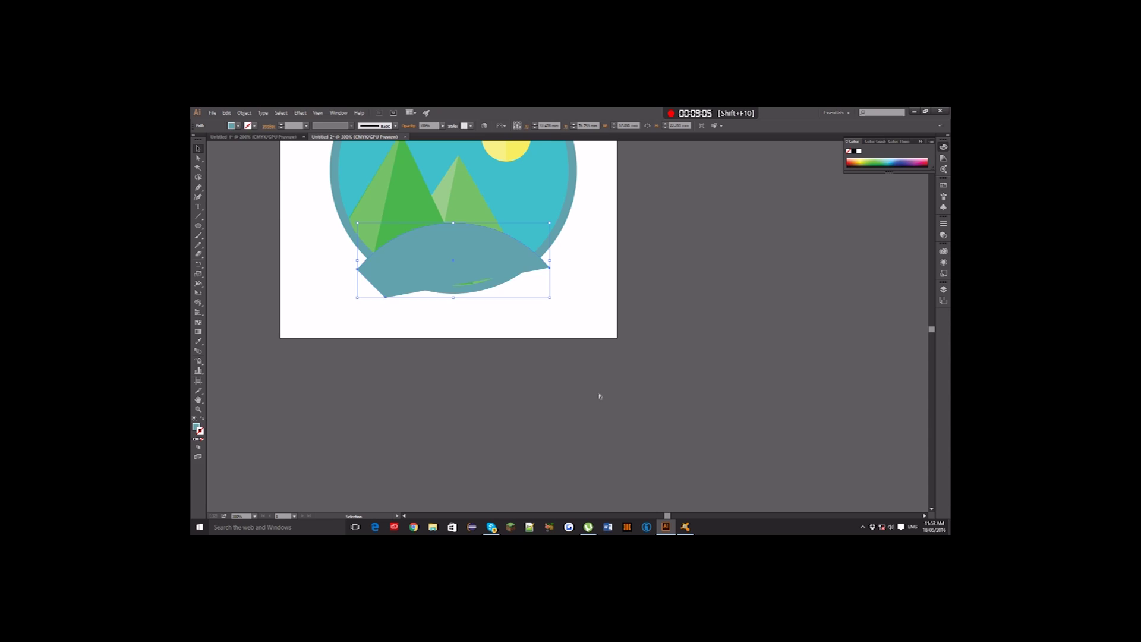
key("ctrl+z")
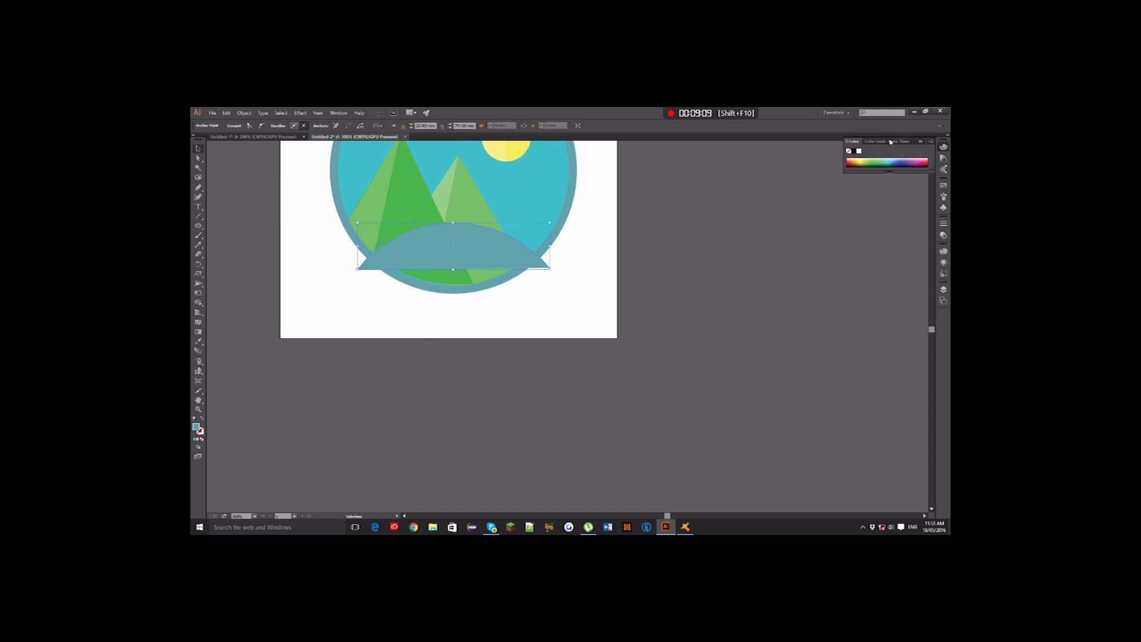
Give the arch no fill and a white outline, and paste a copy in front.
left_click(848, 151)
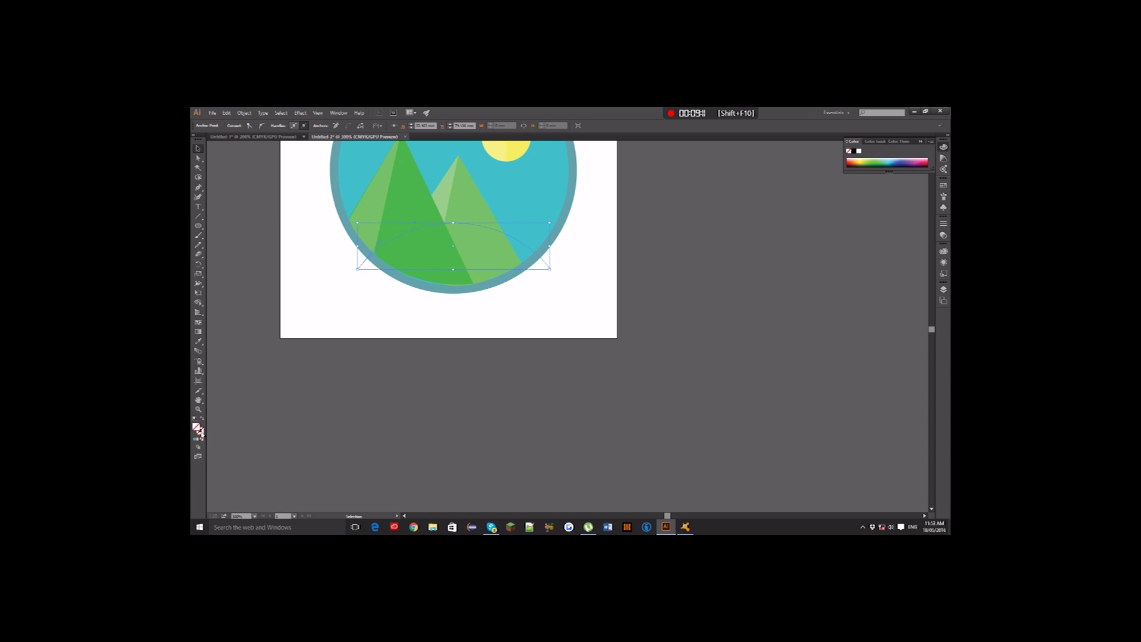
left_click(858, 151)
key("ctrl+v")
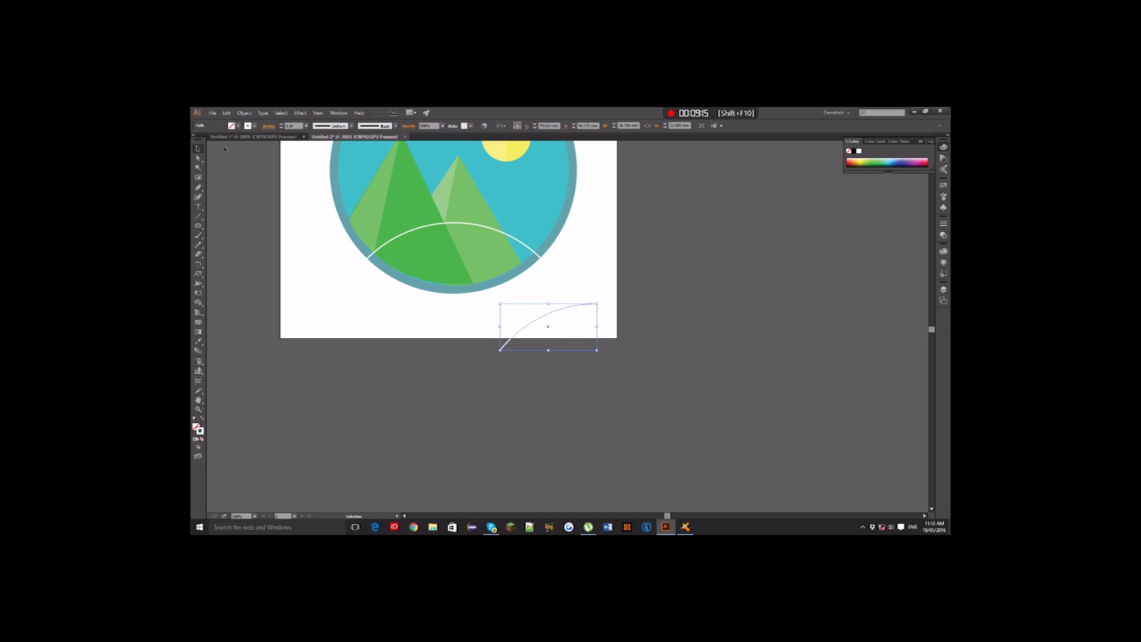
key("ctrl+z")
key("ctrl+f")
key("ctrl+shift+a")
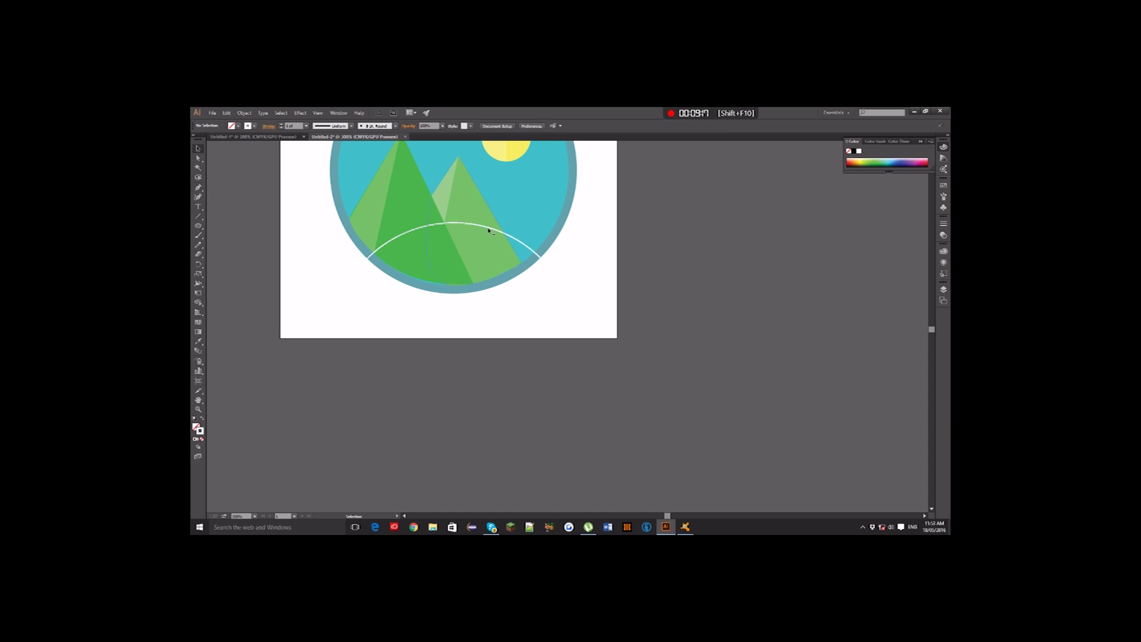
Paste another white arc, move it onto the circle's lower part and shrink it below the first.
left_click(488, 230)
key("ctrl+v")
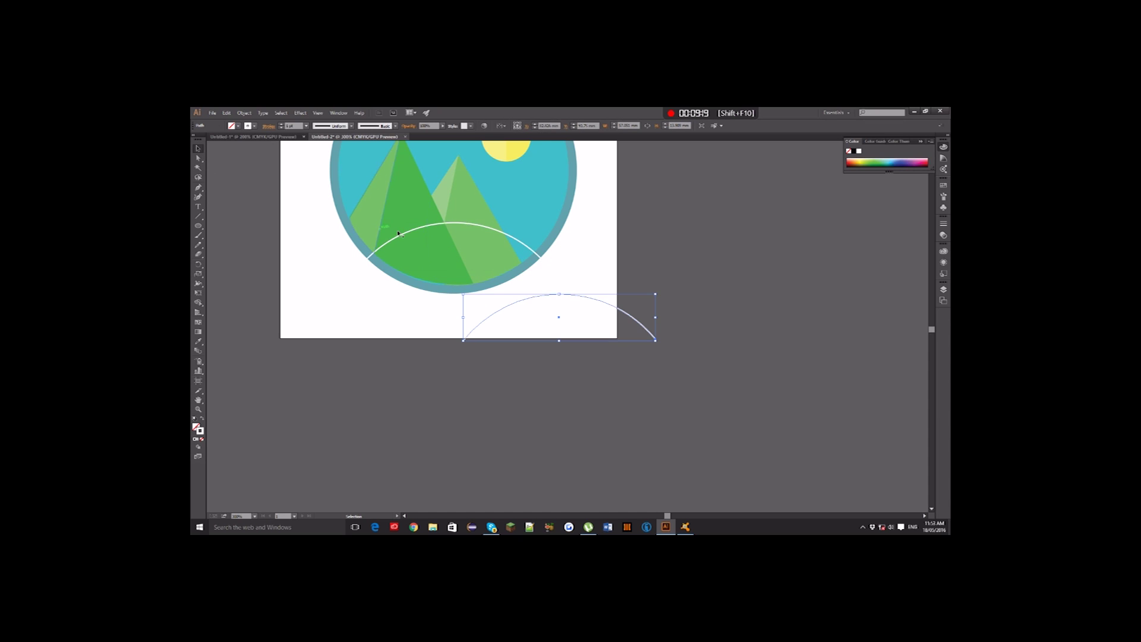
left_click(553, 306)
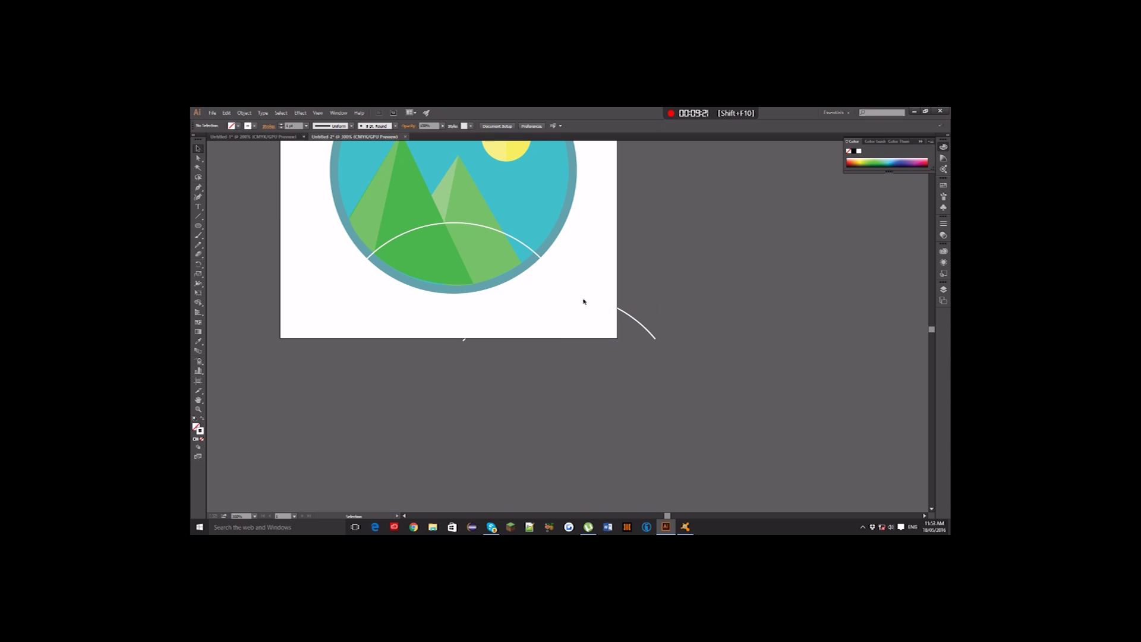
left_click(606, 304)
double_click(606, 305)
left_click(642, 312)
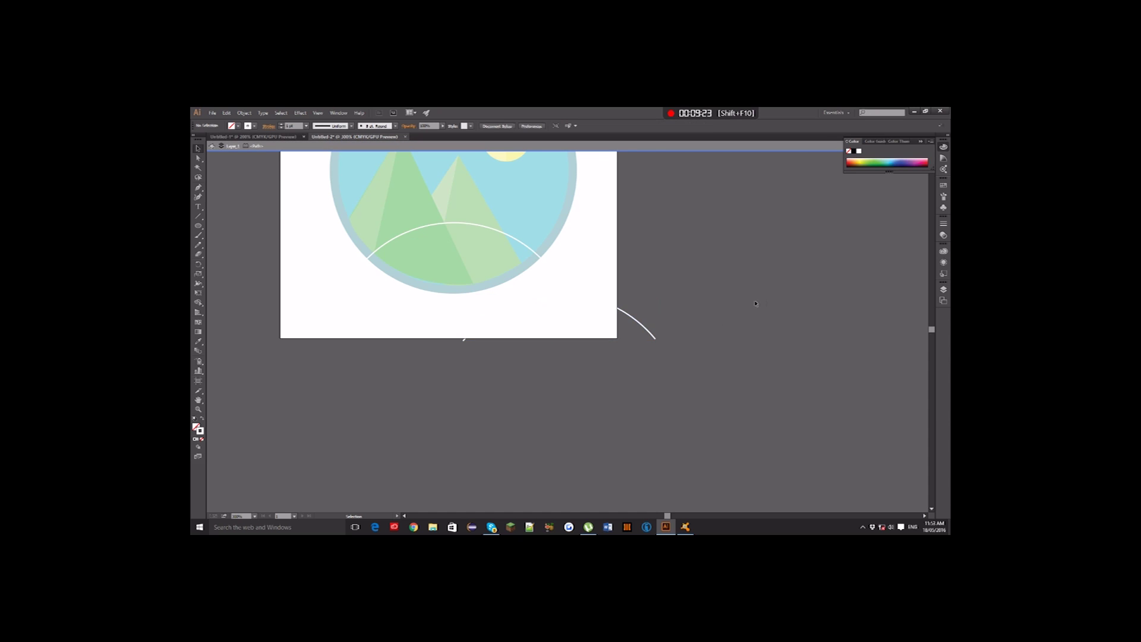
double_click(642, 312)
left_click_drag(634, 322, 502, 277)
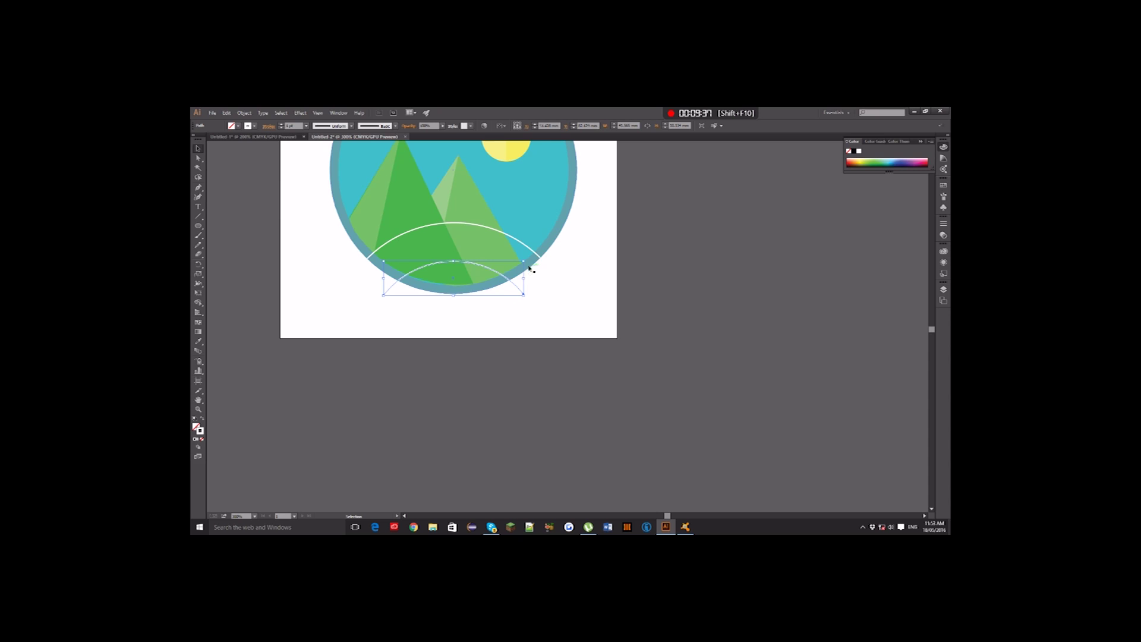
left_click_drag(524, 261, 500, 275)
left_click(476, 263, "shift")
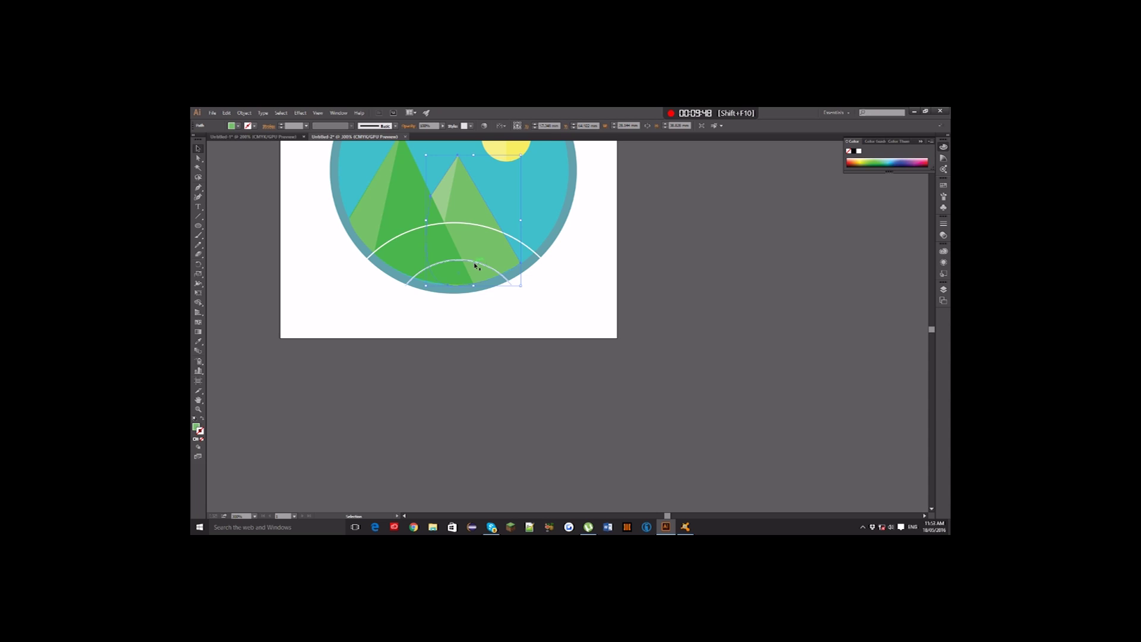
Drag the small white arc upward toward the large arc.
key("z")
left_click(198, 148)
left_click(467, 263)
left_click_drag(470, 262, 468, 265)
mouse_move(468, 263)
left_mouse_down()
mouse_move(468, 223)
mouse_move(457, 222)
mouse_move(472, 286)
mouse_move(473, 272)
left_mouse_up()
left_click(670, 253)
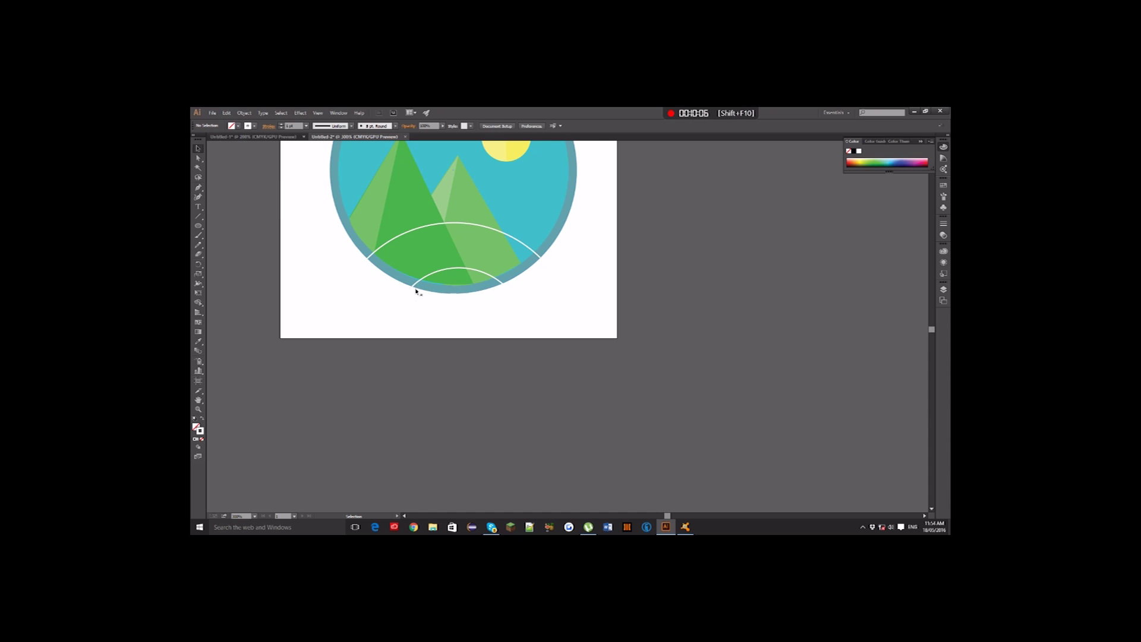
Connect the two arcs' ends with the Pen into a closed shape and swap to white fill.
left_click_drag(415, 287, 411, 291)
left_click(198, 188)
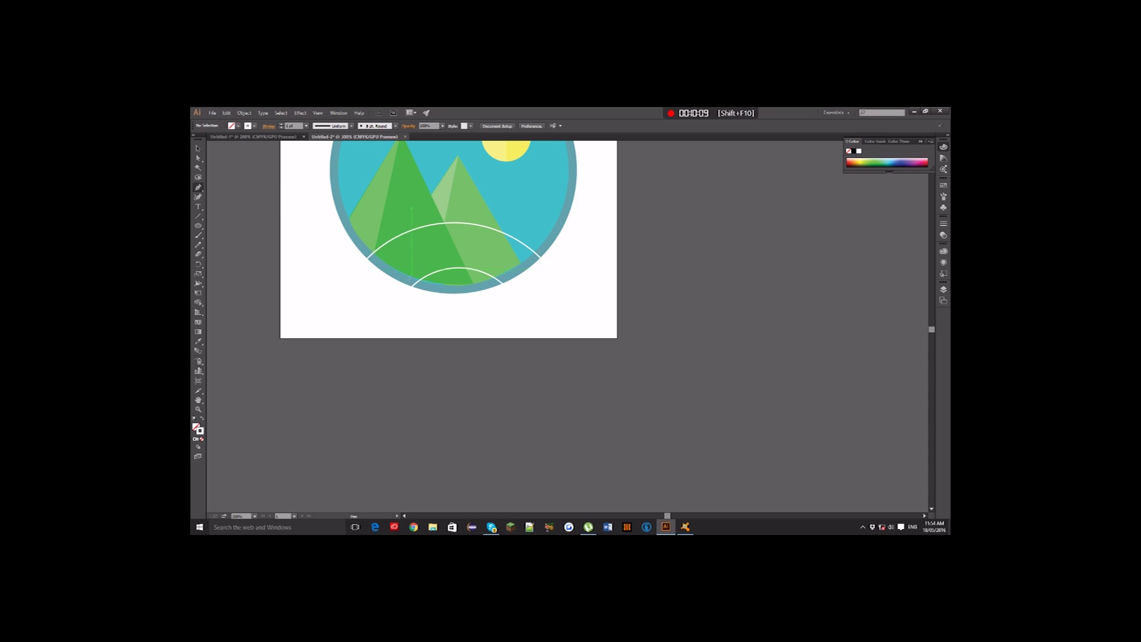
left_click(357, 269)
left_click(405, 293)
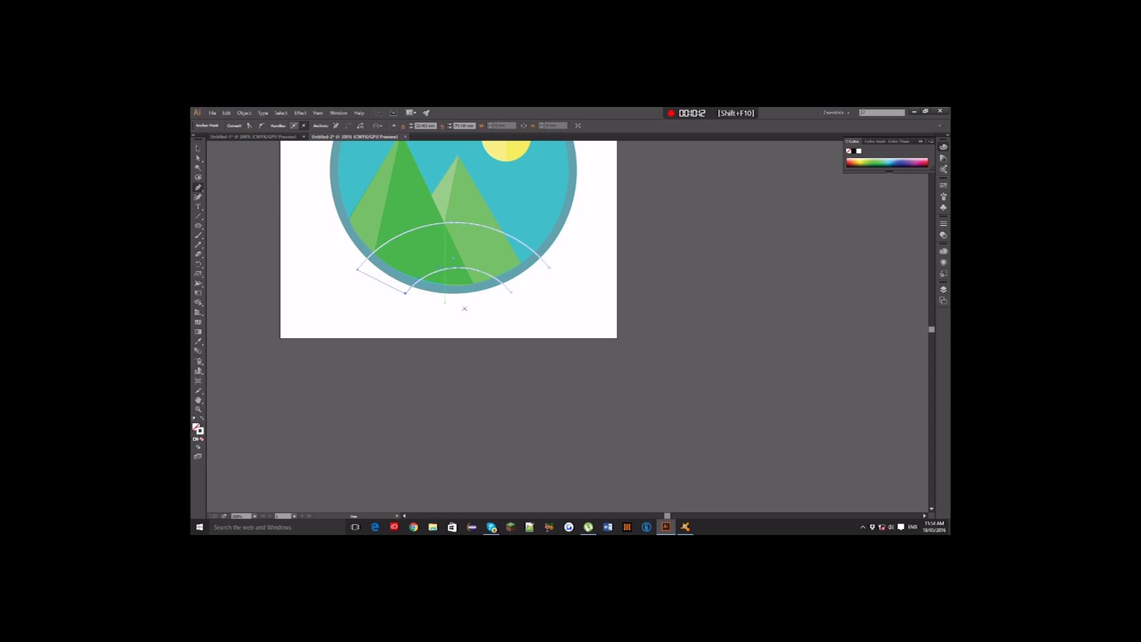
left_click(511, 292)
left_click(549, 268)
key("v")
left_click(204, 419)
Adjust the banner's lower-left, upper-right and lower-right corner anchors.
left_click(752, 324)
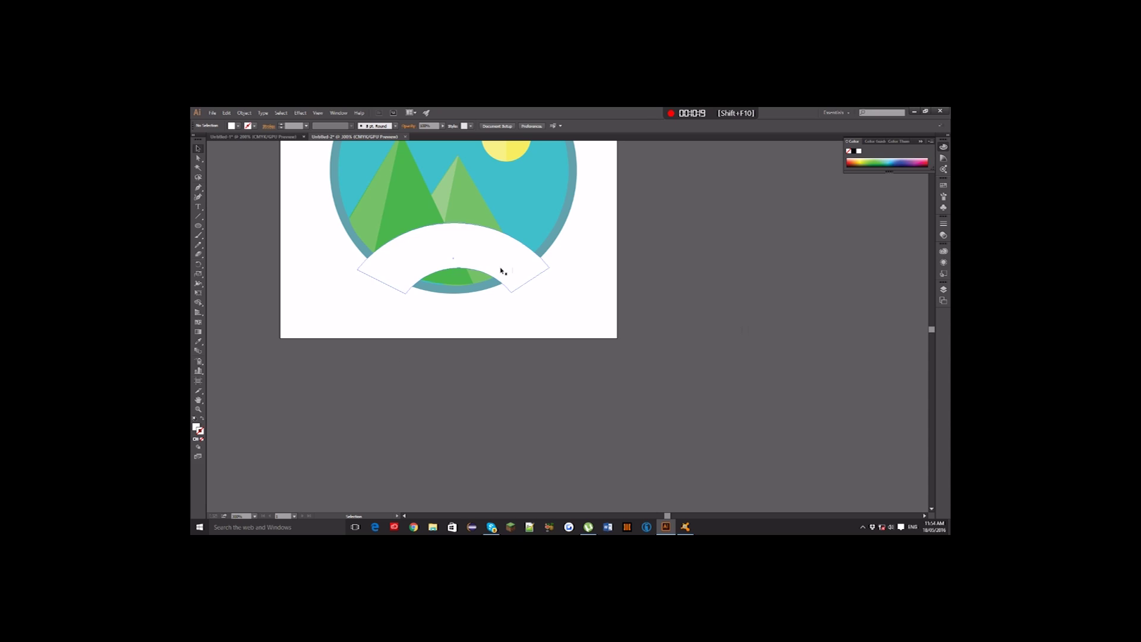
key("a")
left_click(399, 288)
left_click_drag(404, 293, 362, 264)
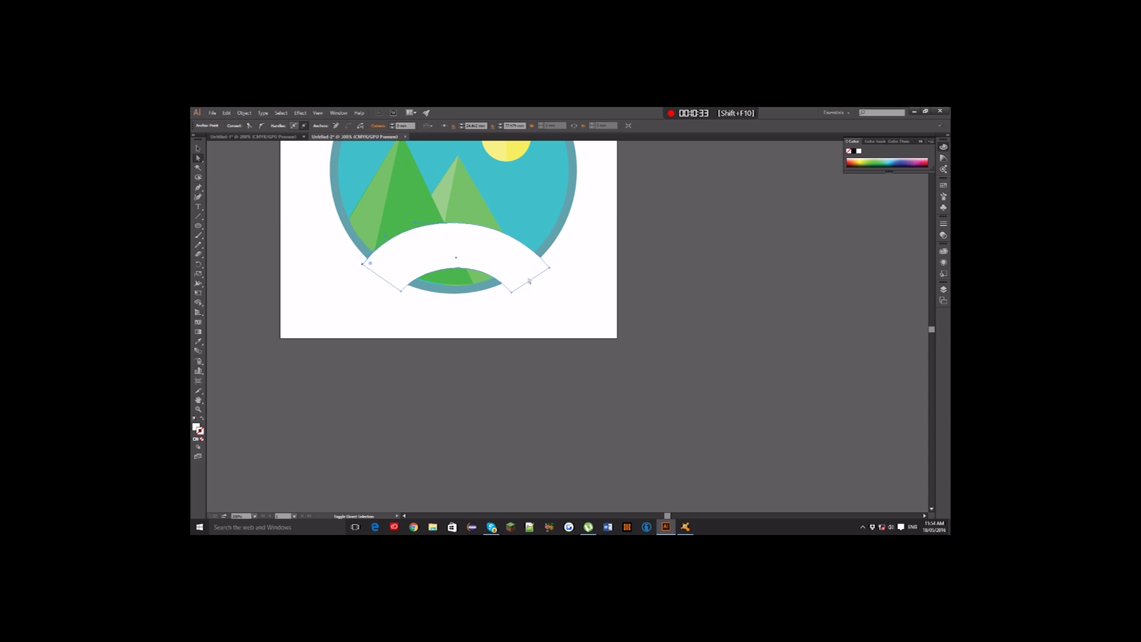
mouse_move(545, 268)
left_mouse_down()
mouse_move(536, 248)
mouse_move(545, 263)
left_mouse_up()
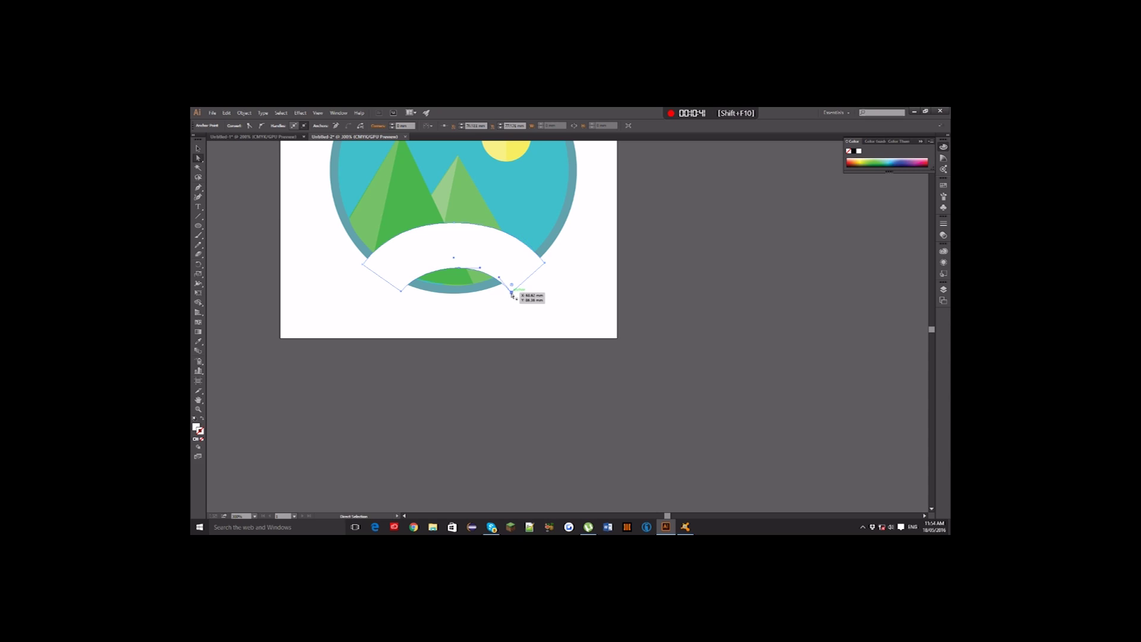
left_click_drag(511, 292, 542, 263)
left_click(757, 266)
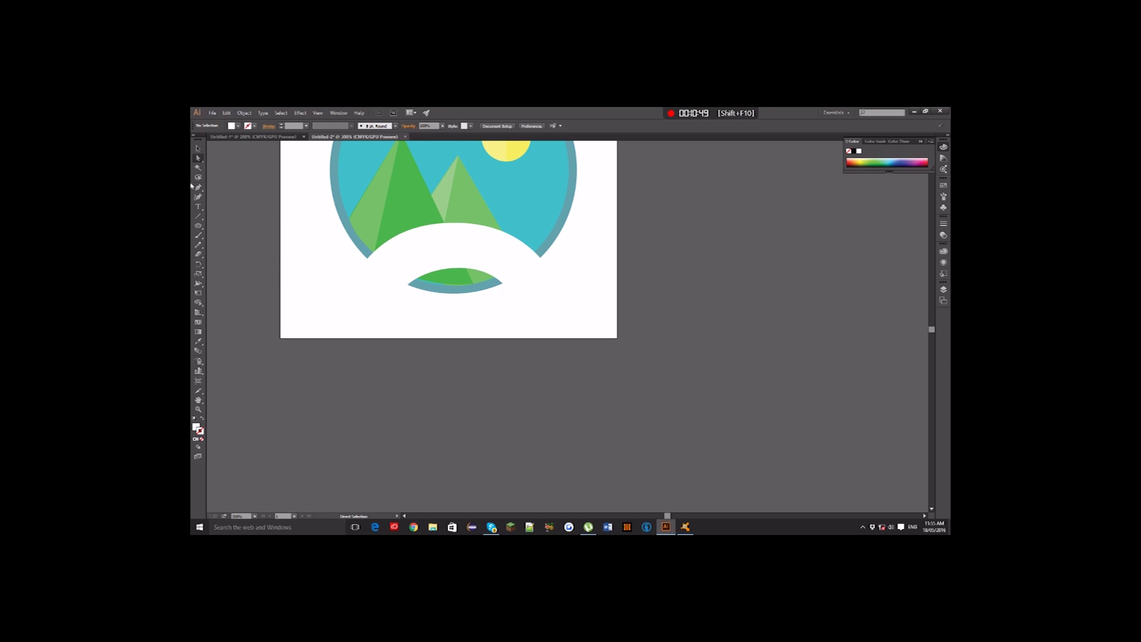
left_click(197, 148)
Type EXAMPLE in capitals on the white banner.
scroll(271, 286, "up", 5)
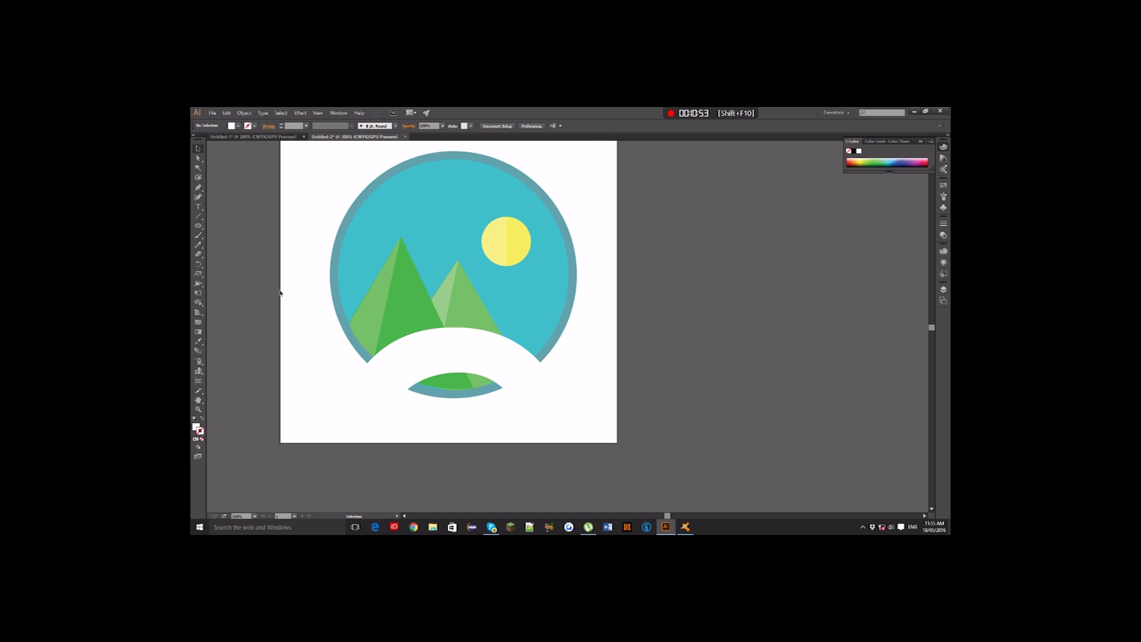
left_click(438, 358)
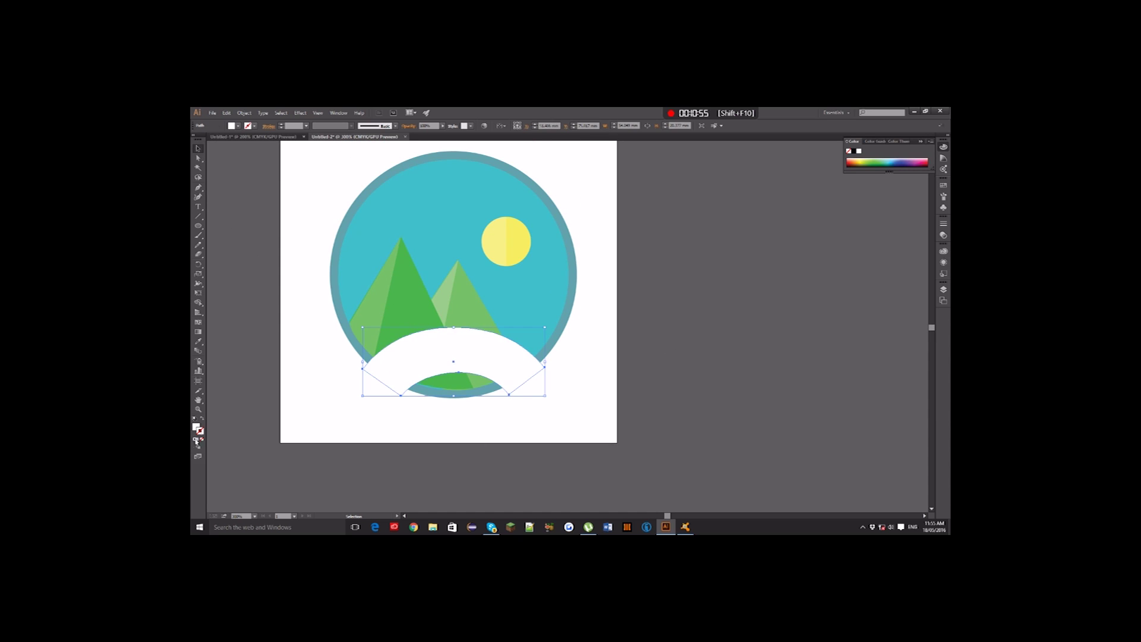
left_click(856, 352)
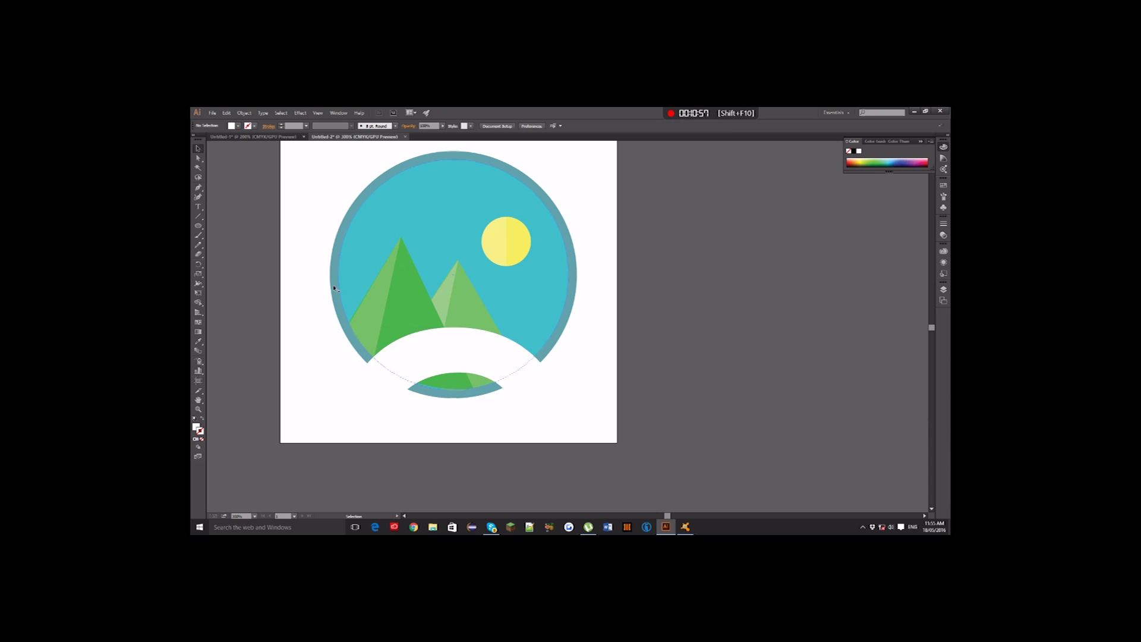
left_click(198, 206)
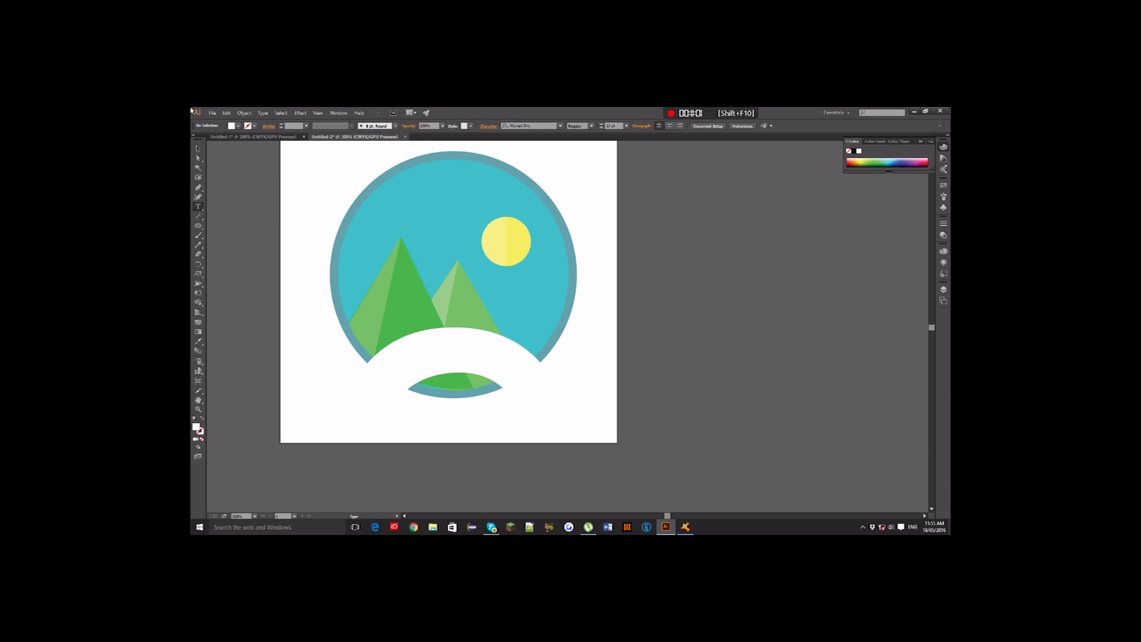
left_click(416, 360)
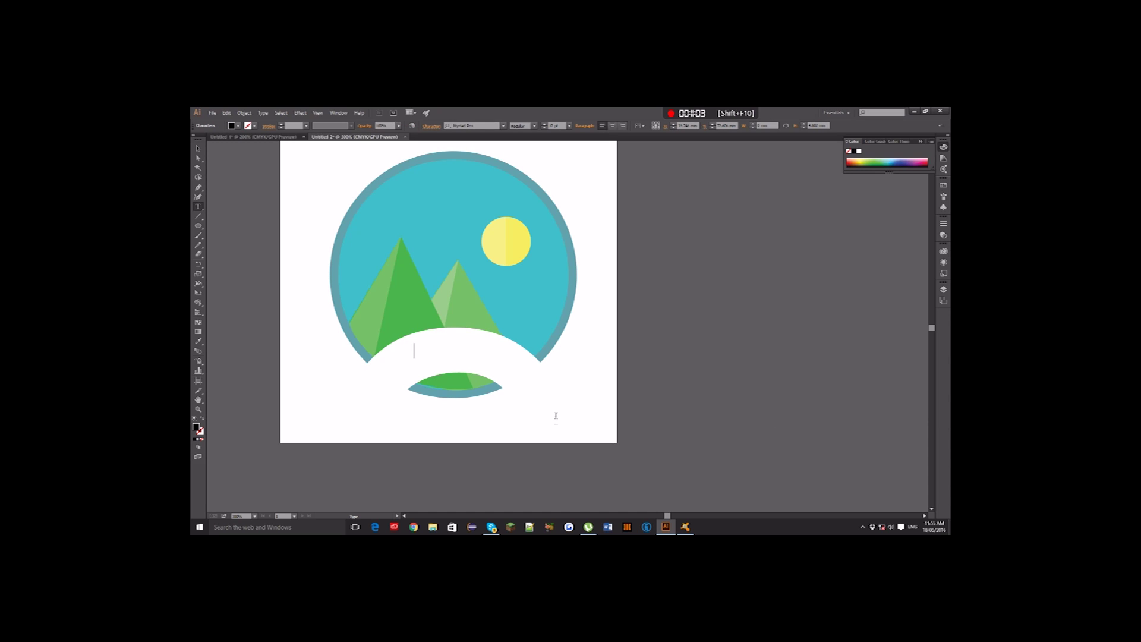
type("example")
key("BackSpace")
key("BackSpace")
key("BackSpace")
key("BackSpace")
key("BackSpace")
key("BackSpace")
key("BackSpace")
type("EXAMPLE")
Set the EXAMPLE text size to 24 pt.
key("ctrl+a")
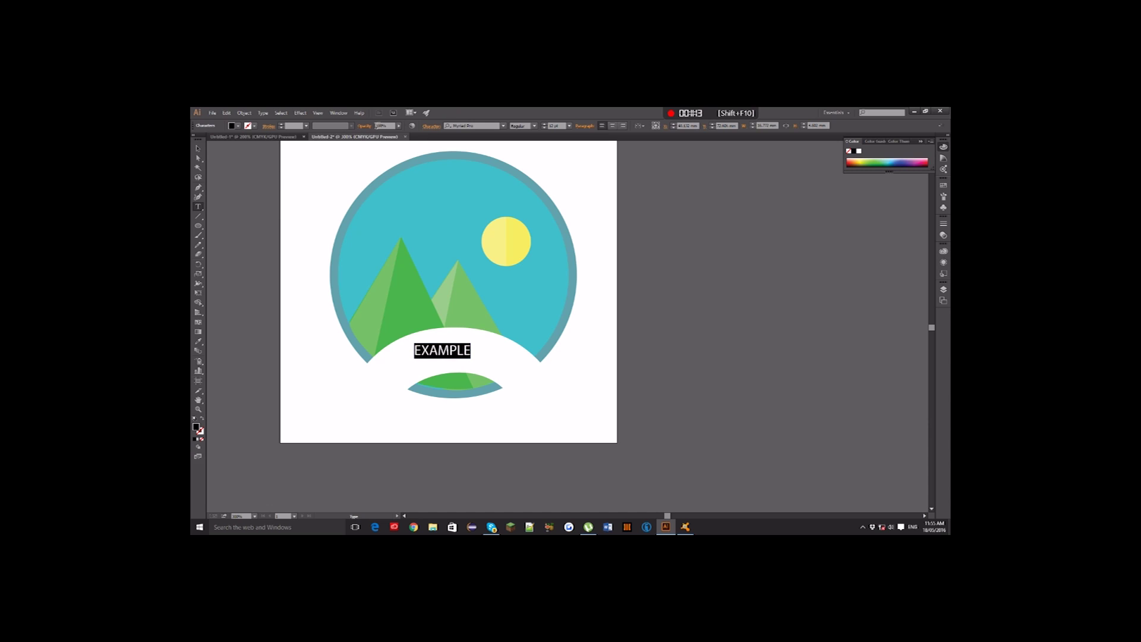
left_click(569, 126)
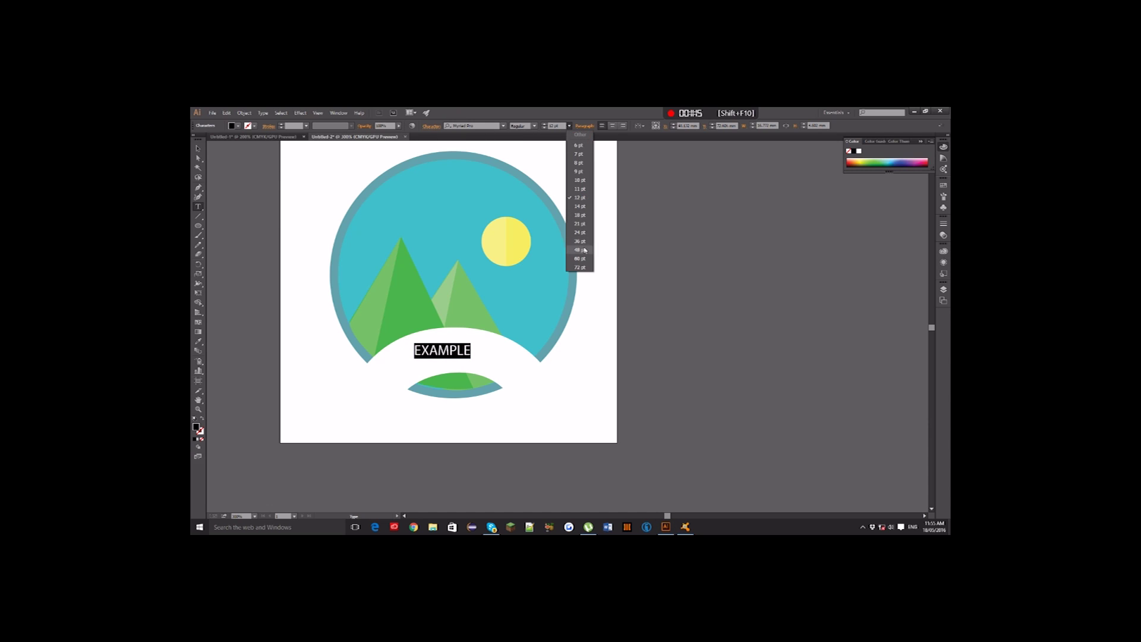
left_click(583, 239)
left_click(571, 127)
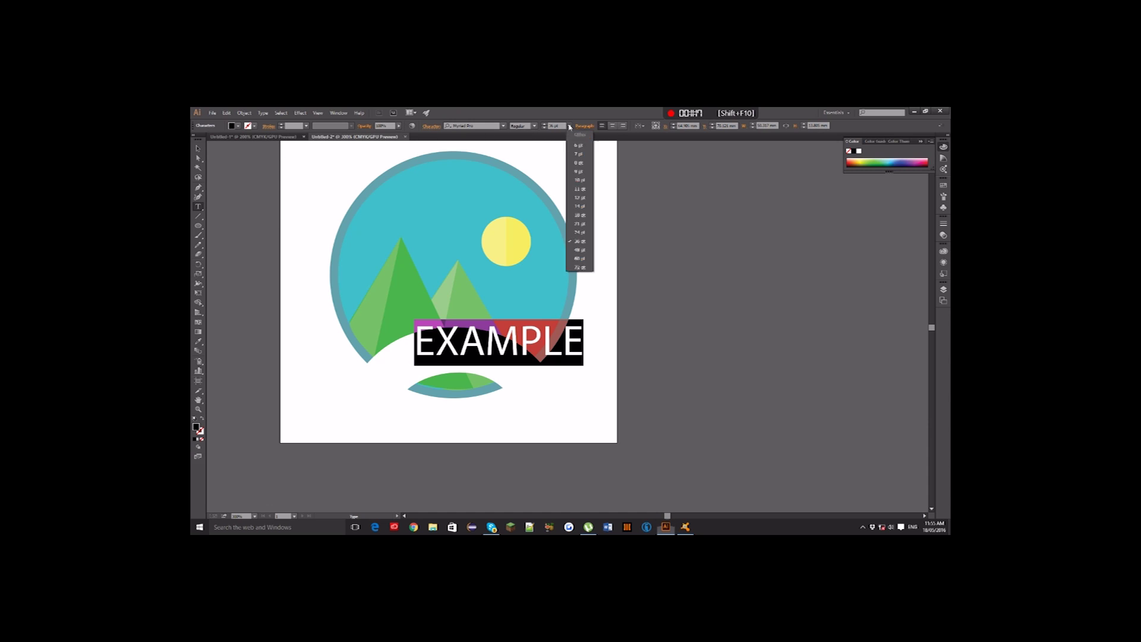
left_click(585, 233)
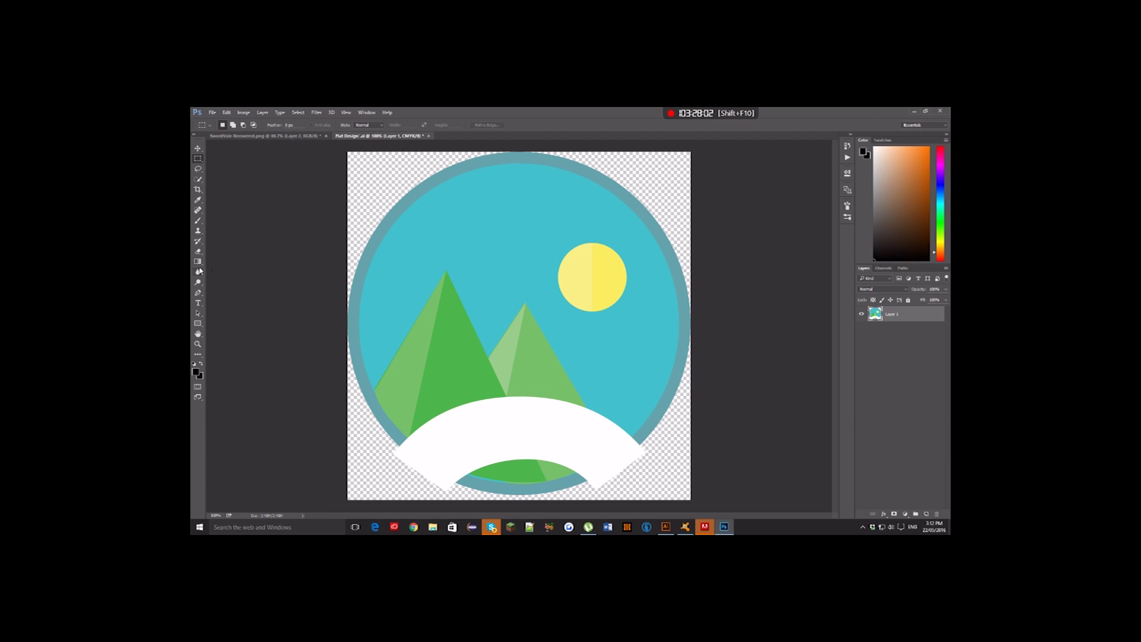
Enlarge the canvas to a width of 110 in Canvas Size, leaving transparent margins.
left_click(198, 303)
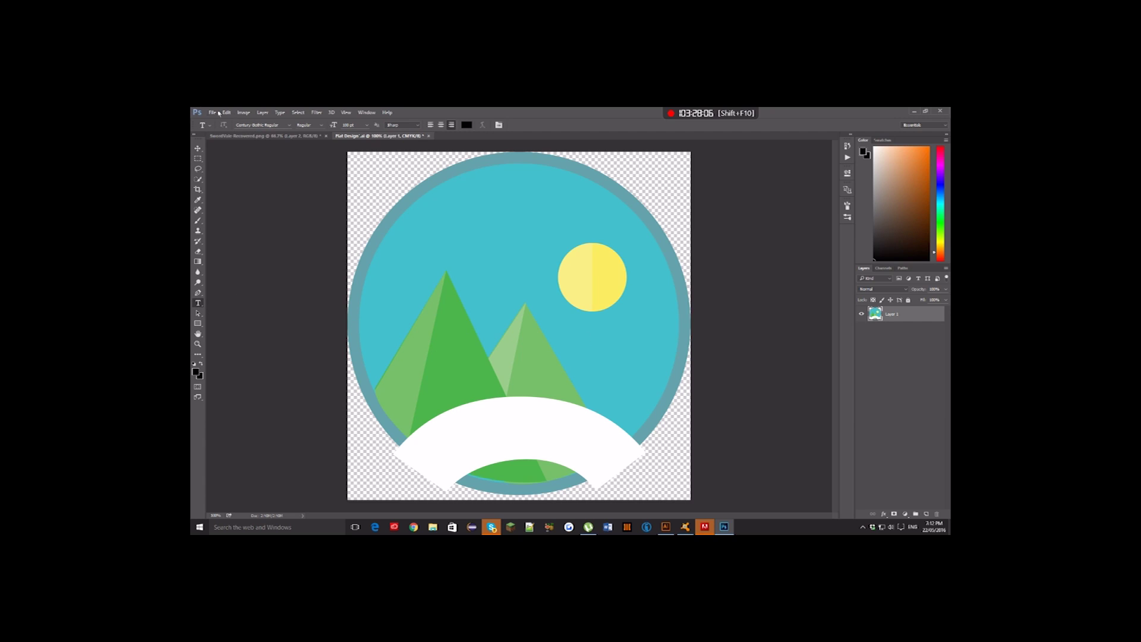
left_click(244, 112)
left_click(268, 177)
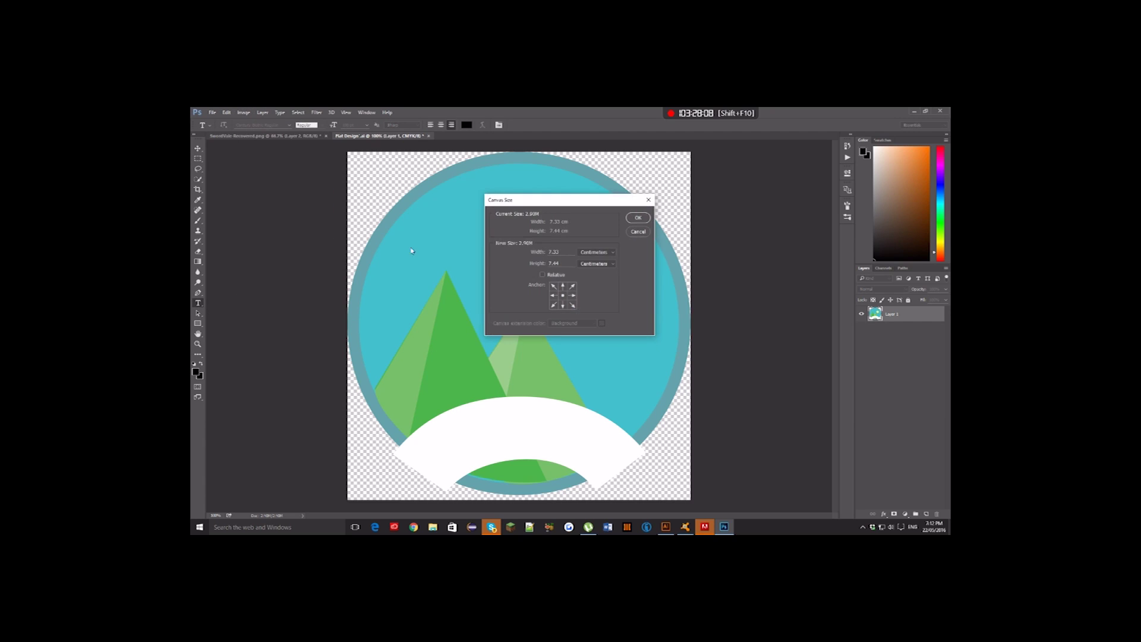
double_click(572, 250)
type("1")
type("10")
key("Return")
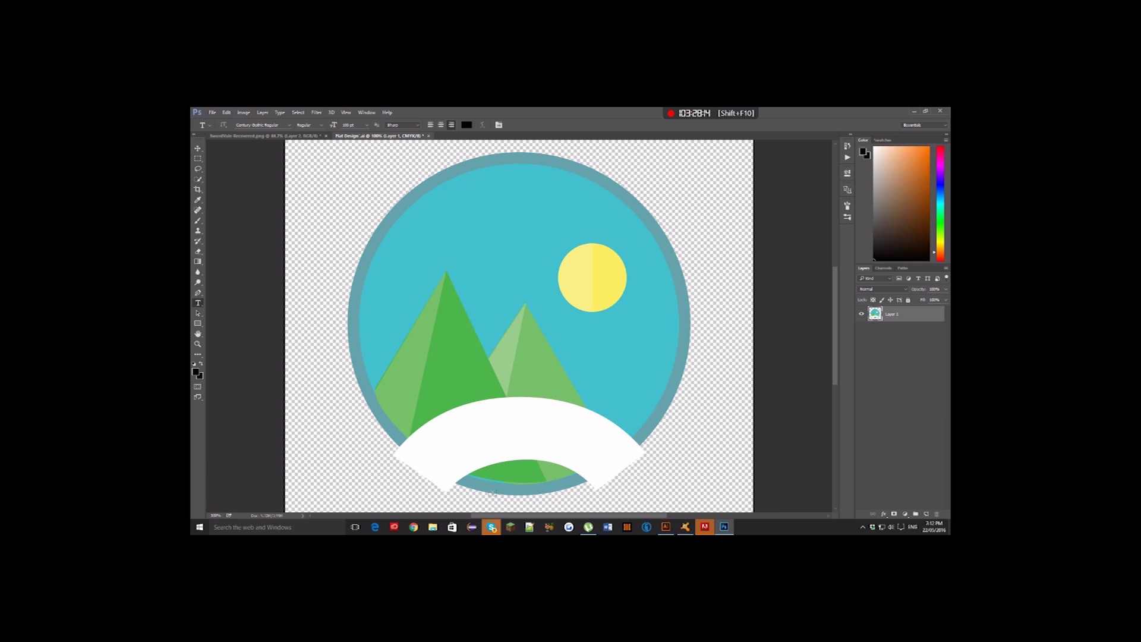
Add an EXAMPLE text layer on the banner and set it to 24 pt.
left_click(504, 428)
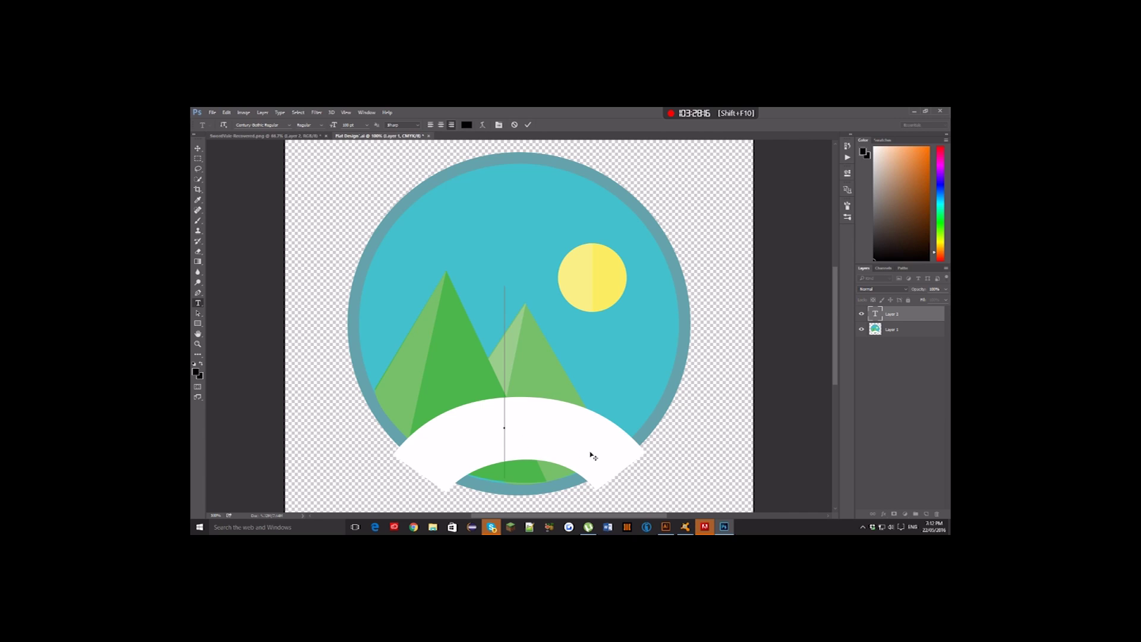
type("example")
key("BackSpace")
key("BackSpace")
key("BackSpace")
key("BackSpace")
key("BackSpace")
key("BackSpace")
key("BackSpace")
type("EXM")
key("BackSpace")
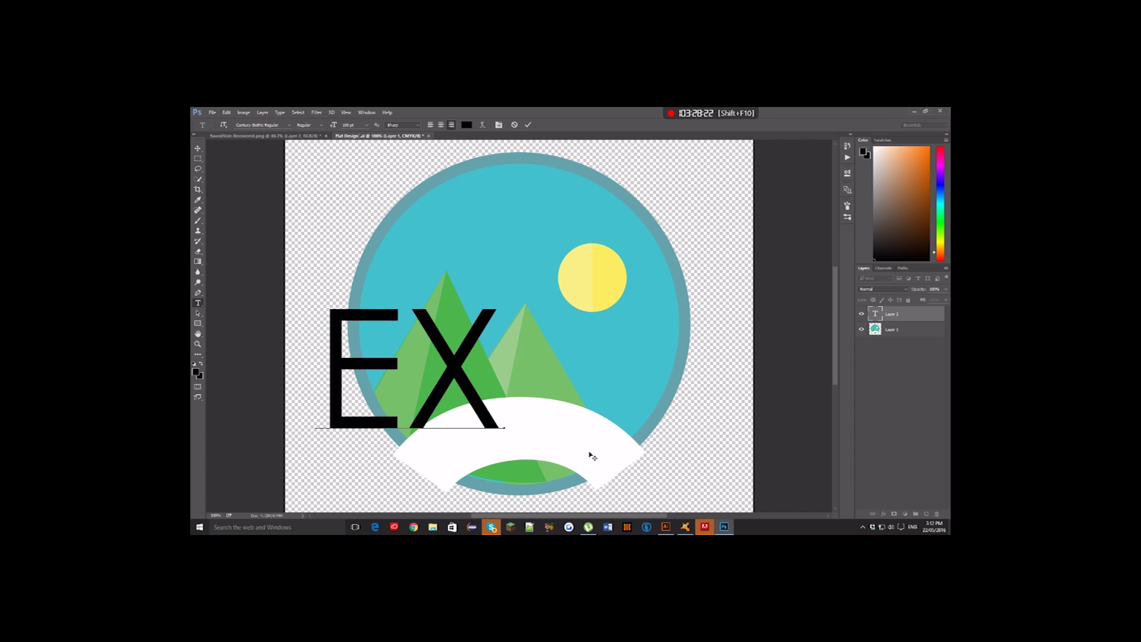
type("AMPLE")
key("ctrl+a")
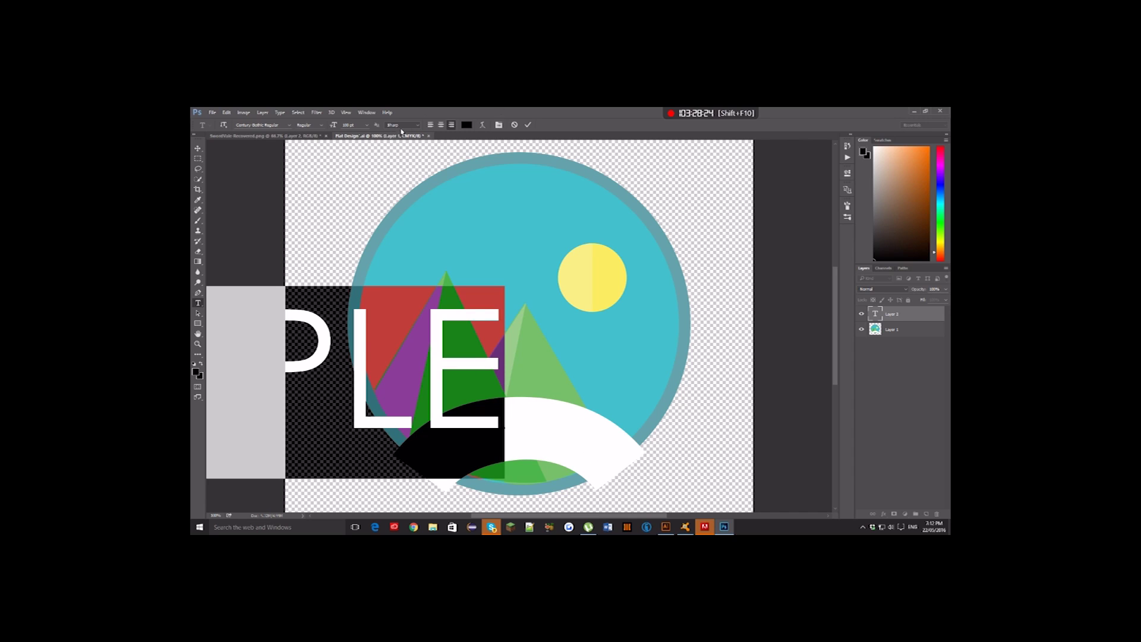
left_click(369, 123)
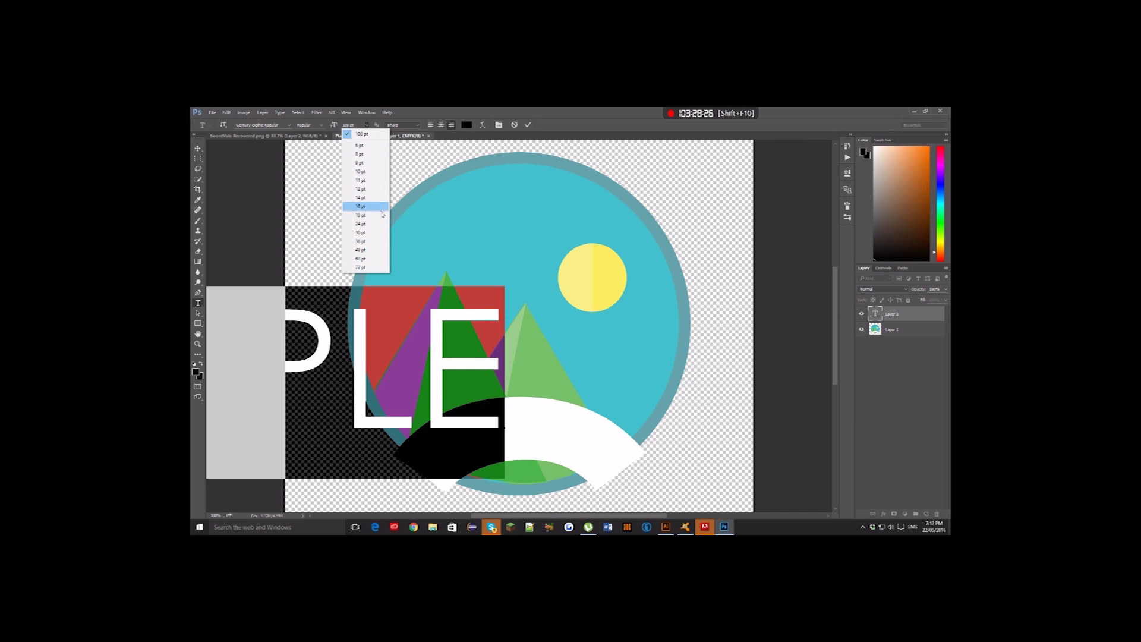
left_click(381, 234)
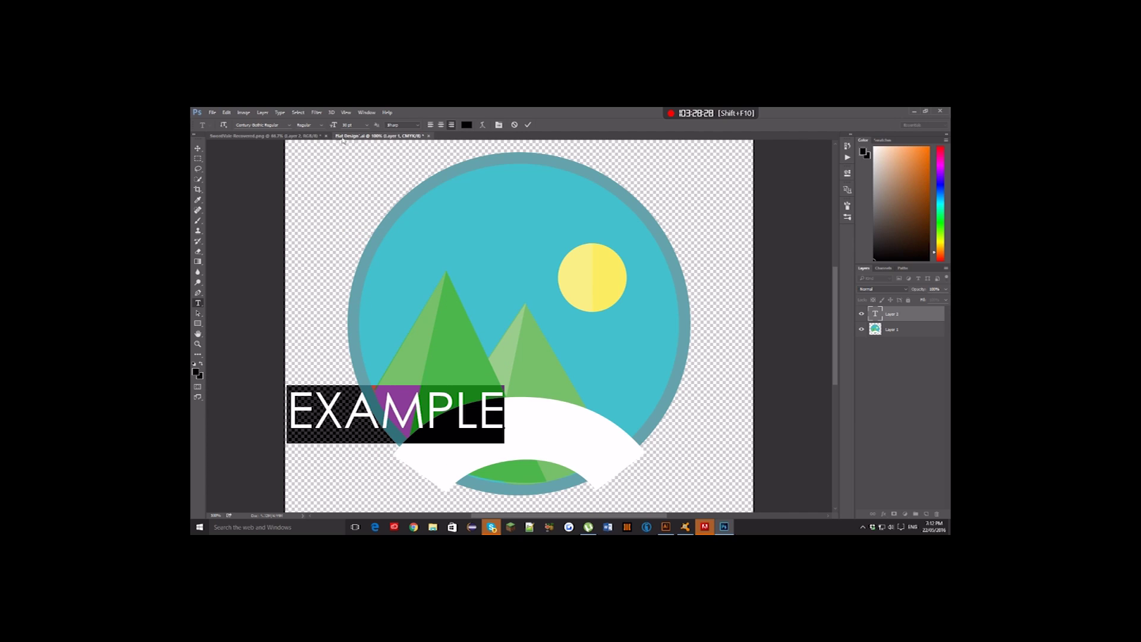
left_click(364, 125)
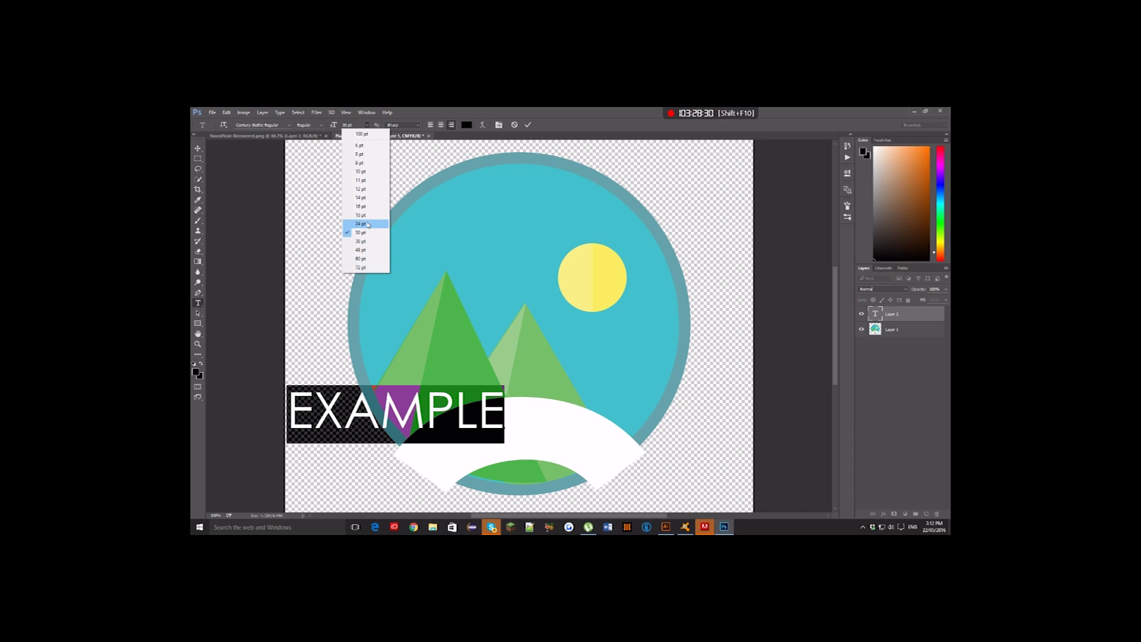
left_click(369, 224)
Apply an Arc warp to the EXAMPLE text and commit it.
left_click(482, 124)
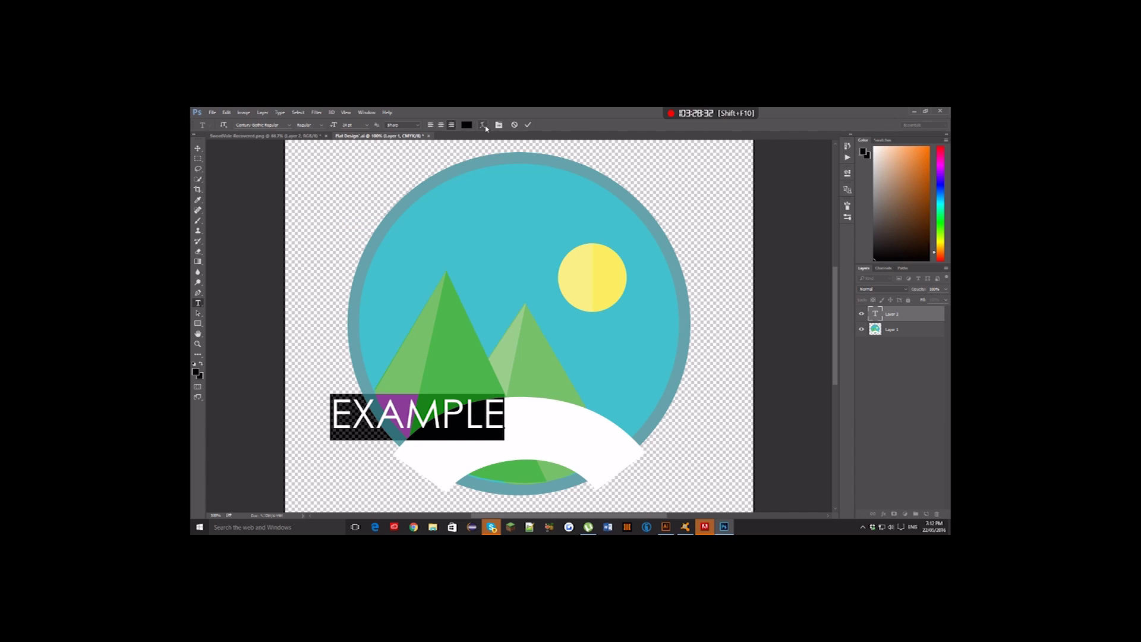
left_click(560, 226)
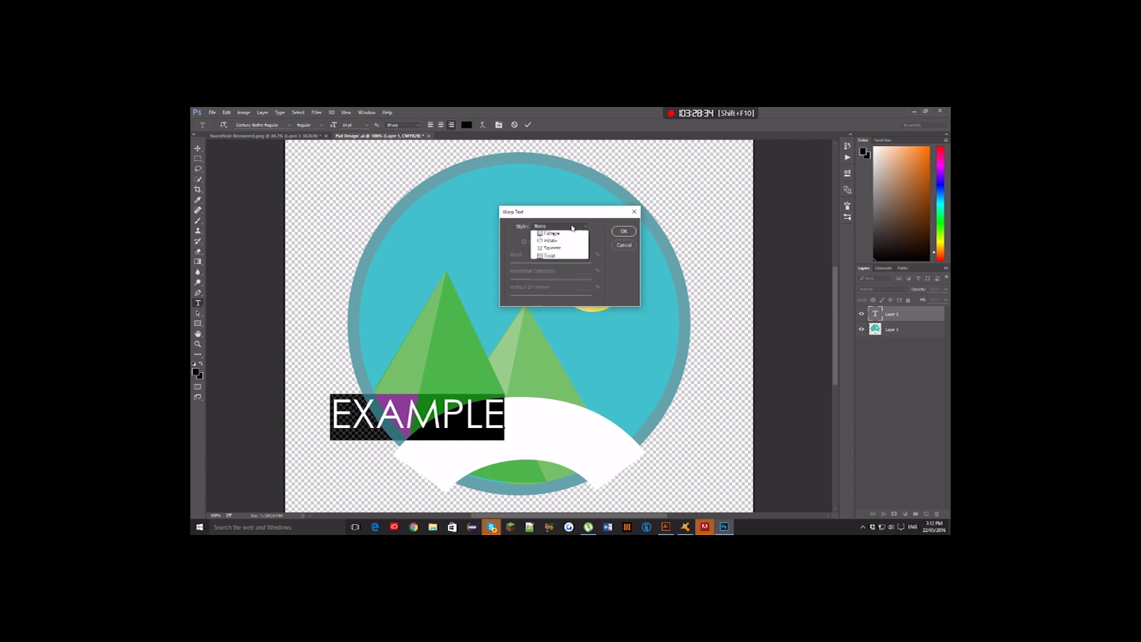
left_click(544, 241)
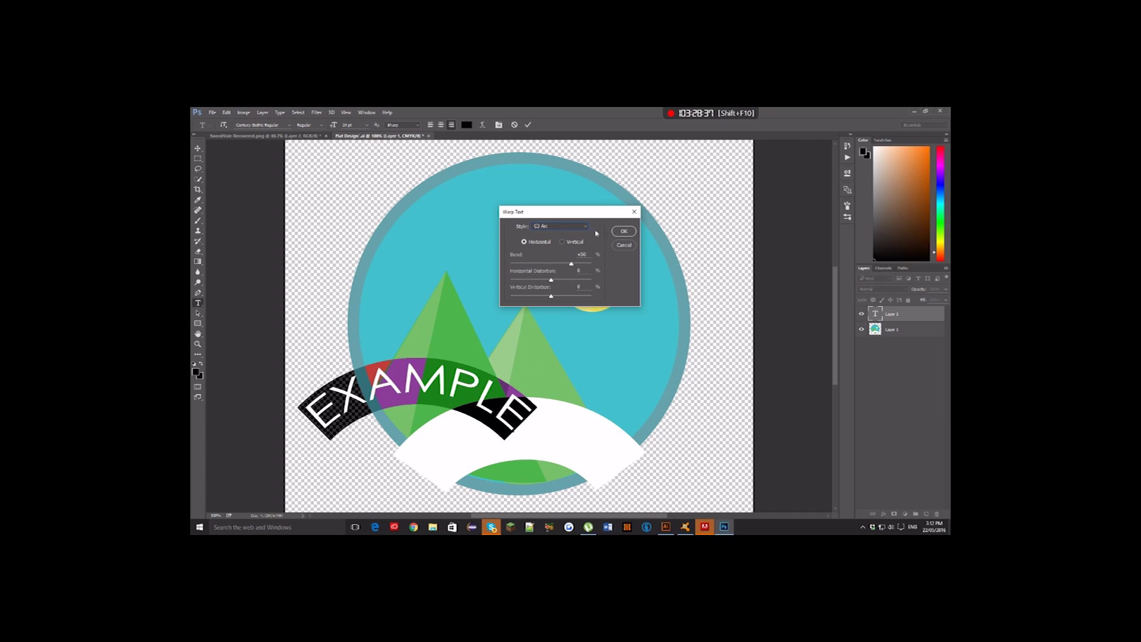
left_click(622, 231)
left_click(198, 148)
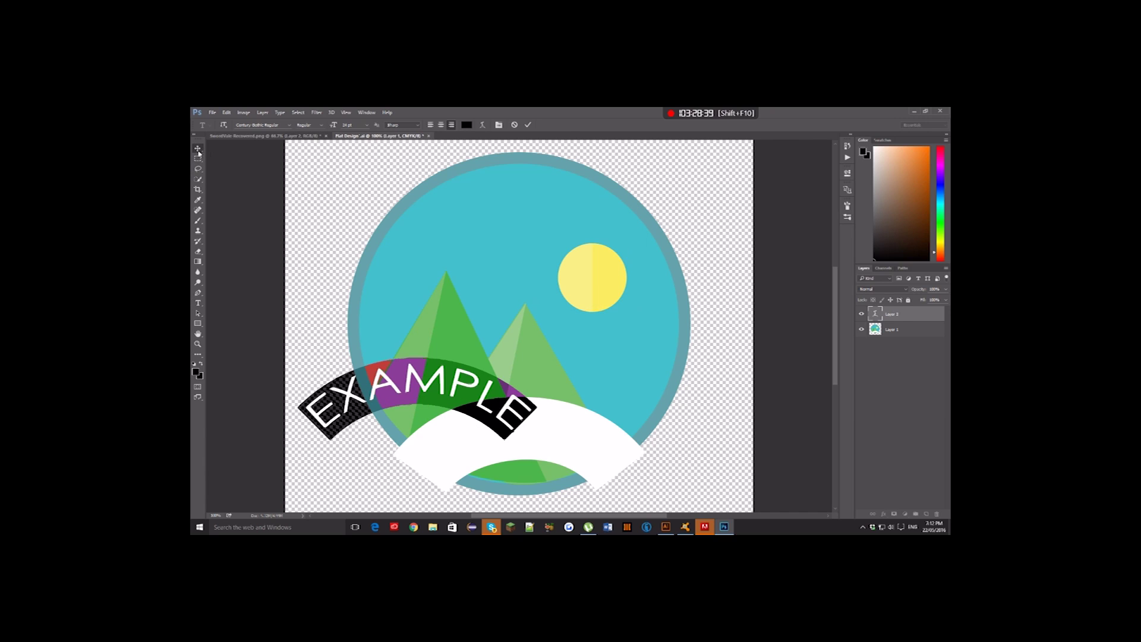
Move the curved EXAMPLE text onto the banner and reduce its arc bend to +46.
left_click_drag(400, 400, 506, 438)
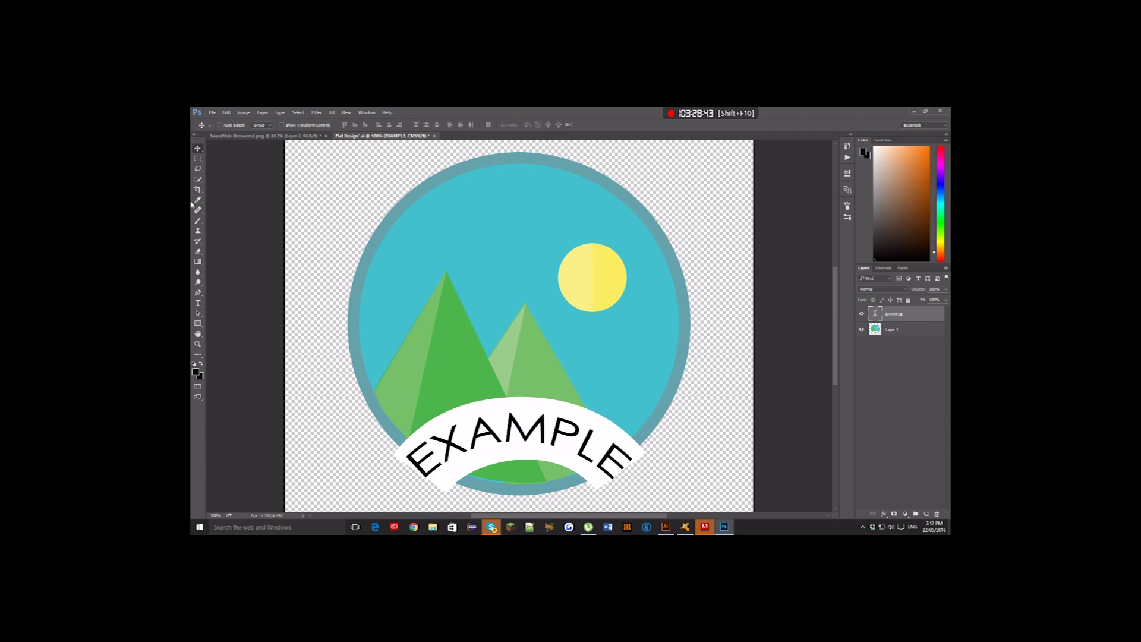
left_click(198, 303)
left_click_drag(418, 468, 700, 471)
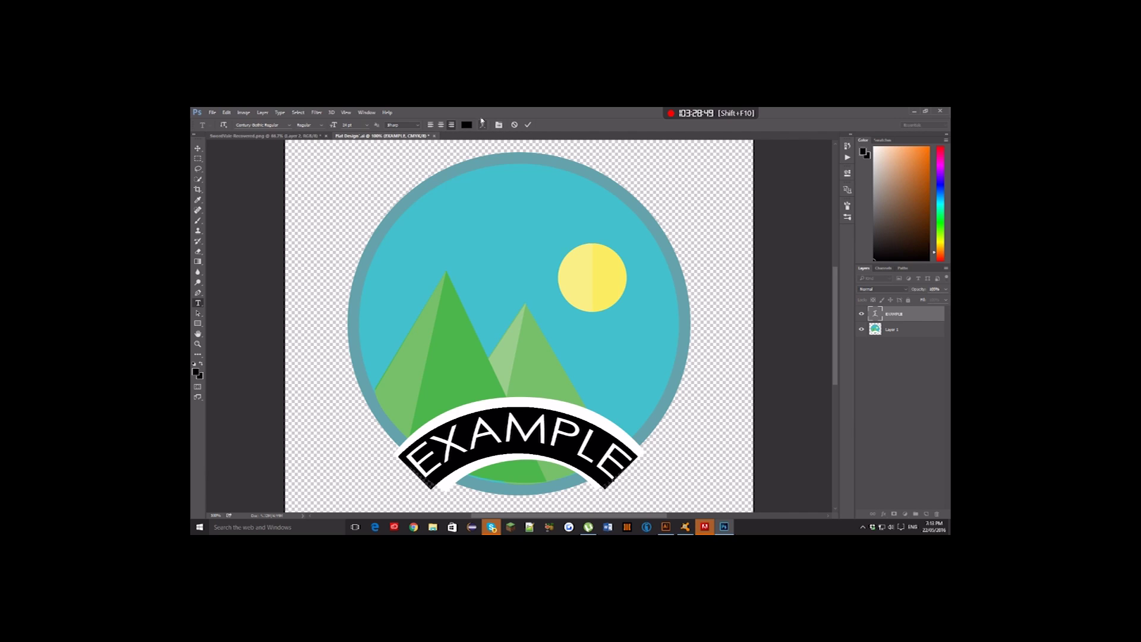
left_click(482, 121)
left_click_drag(573, 263, 572, 264)
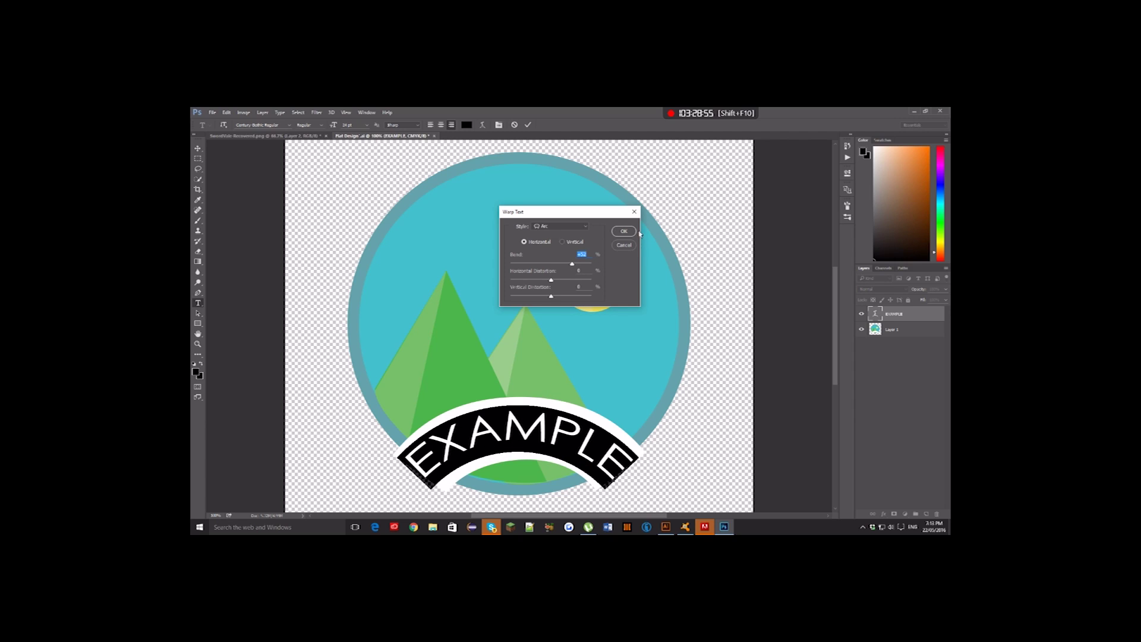
left_click(632, 232)
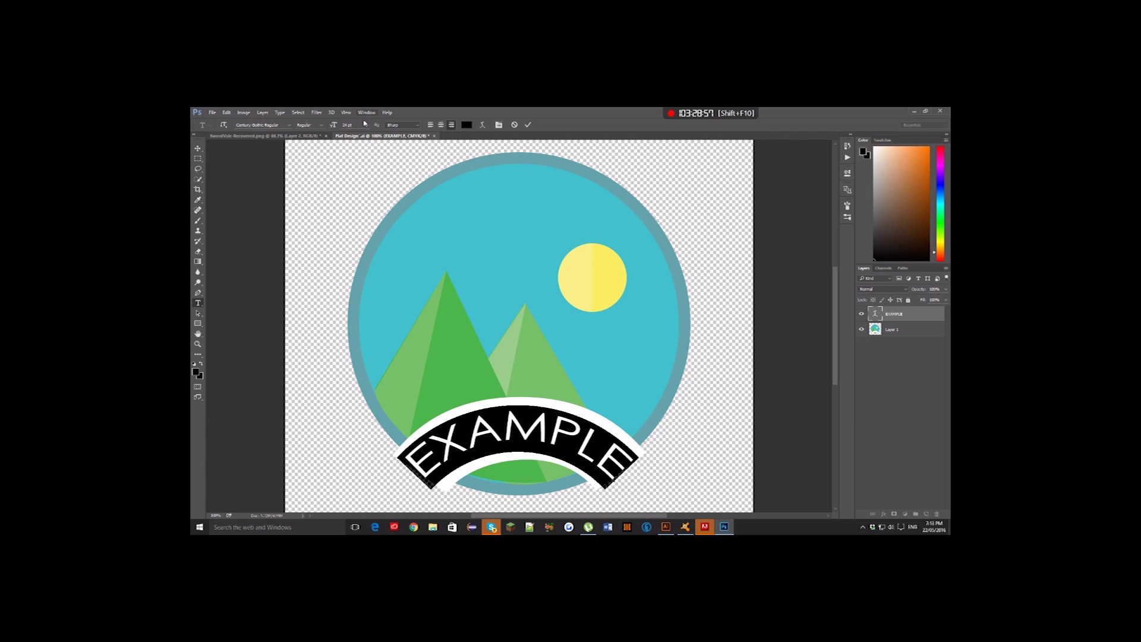
Set EXAMPLE to 18 pt, position it inside the white banner, then hide that layer.
left_click(366, 126)
left_click(370, 224)
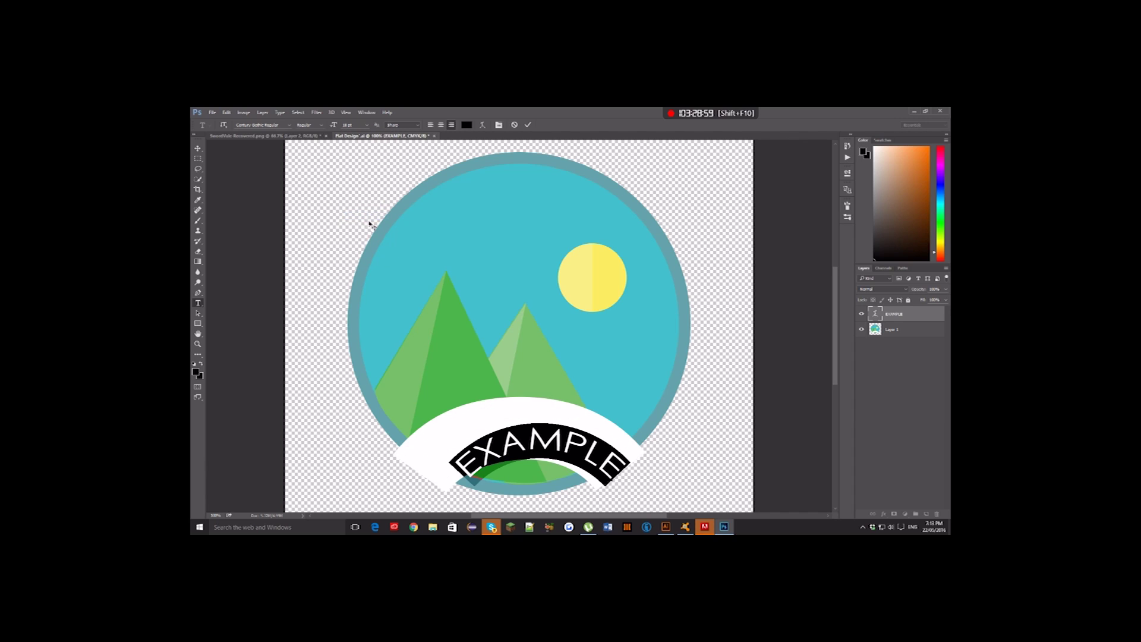
left_click(197, 151)
left_click_drag(574, 453, 550, 439)
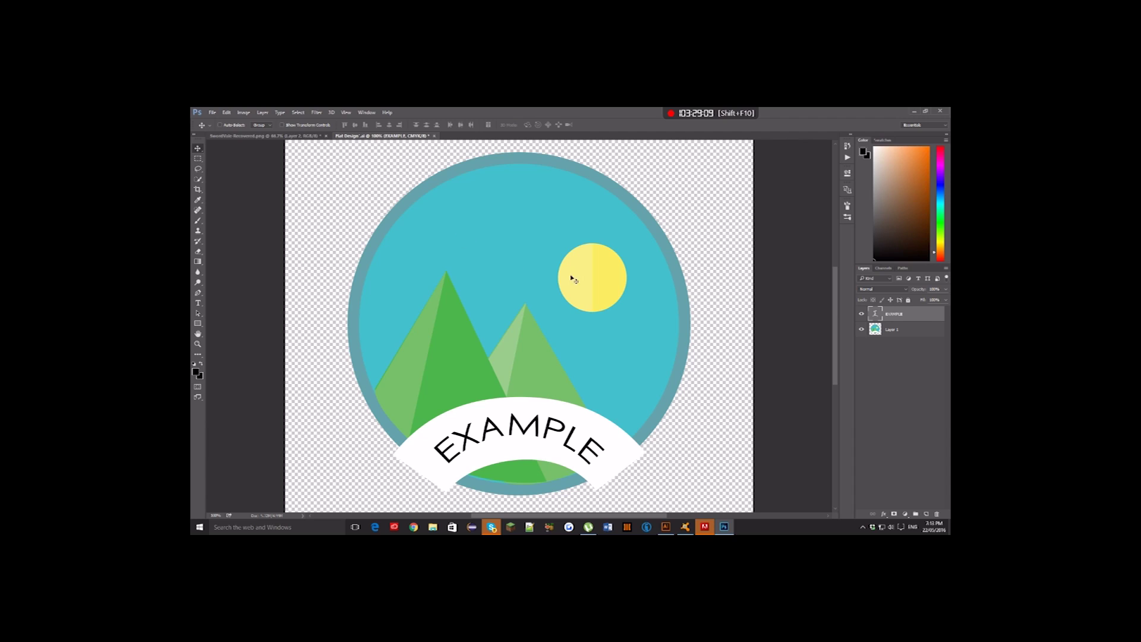
left_click(862, 315)
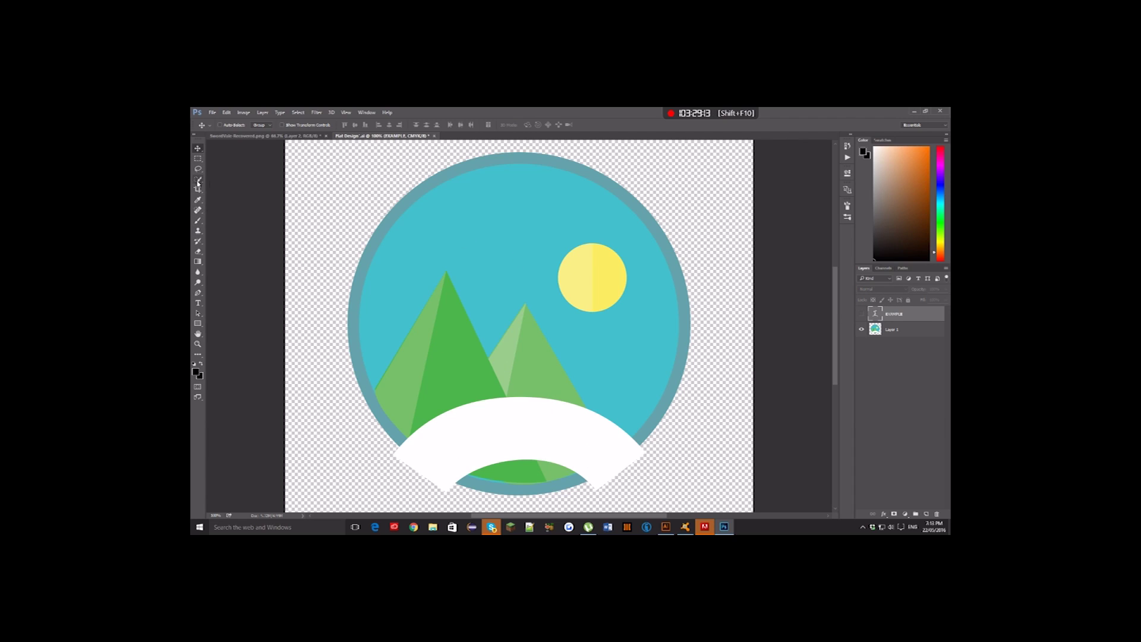
Draw a curved Pen path following the white banner.
left_click(198, 292)
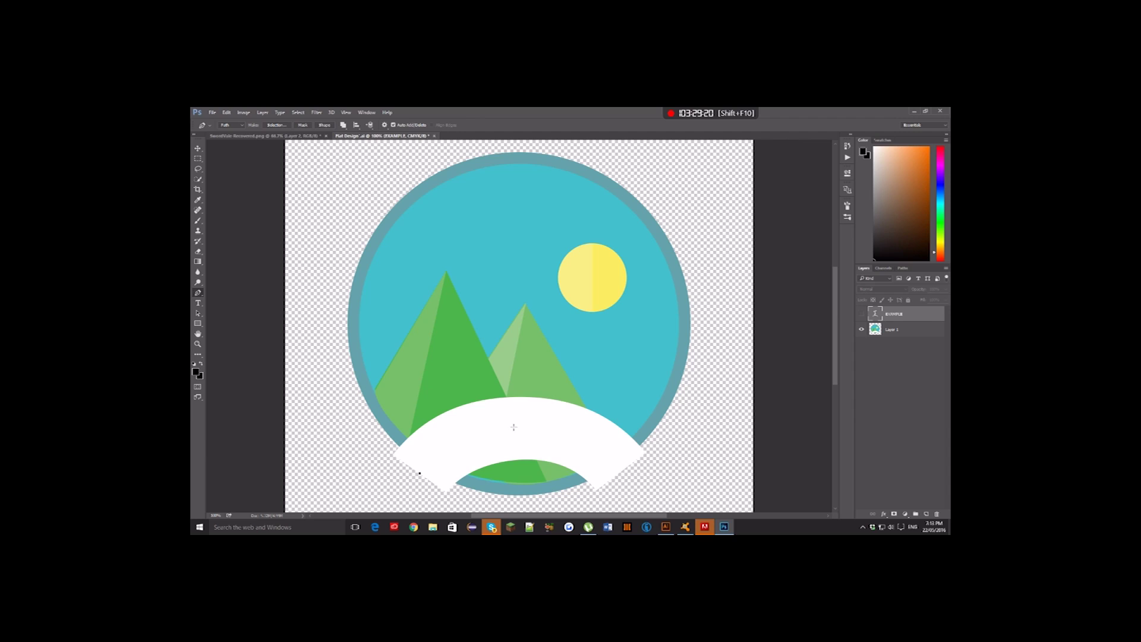
left_click_drag(514, 426, 575, 430)
left_click(620, 473)
Type EXAMPLE along the curved path and commit the path text.
left_click(198, 303)
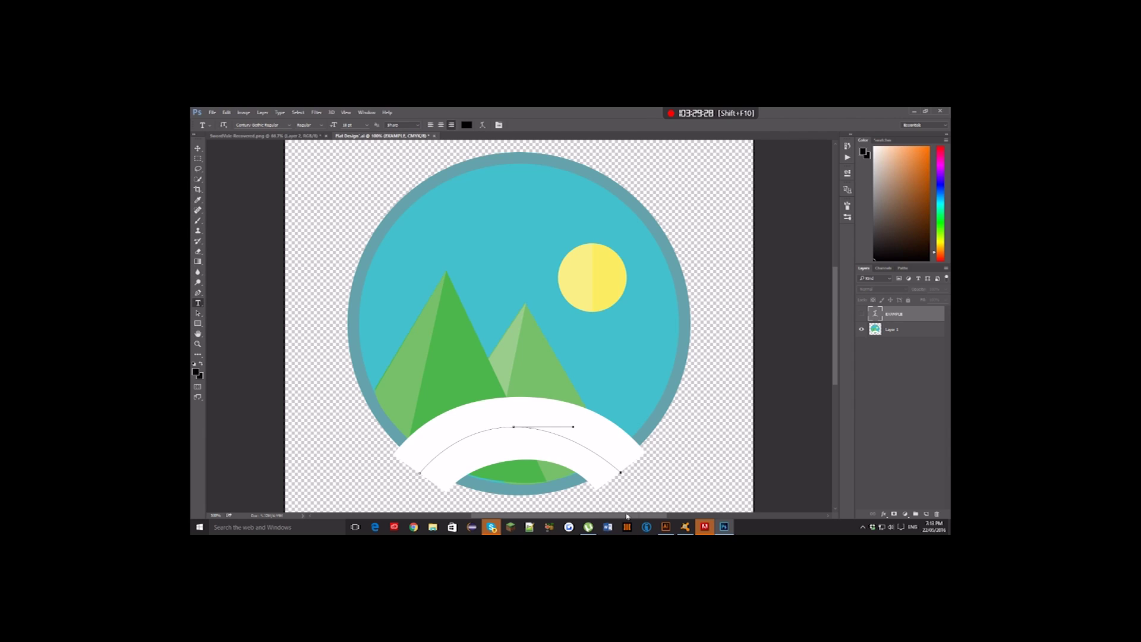
left_click(510, 426)
left_click(510, 427)
type("exa")
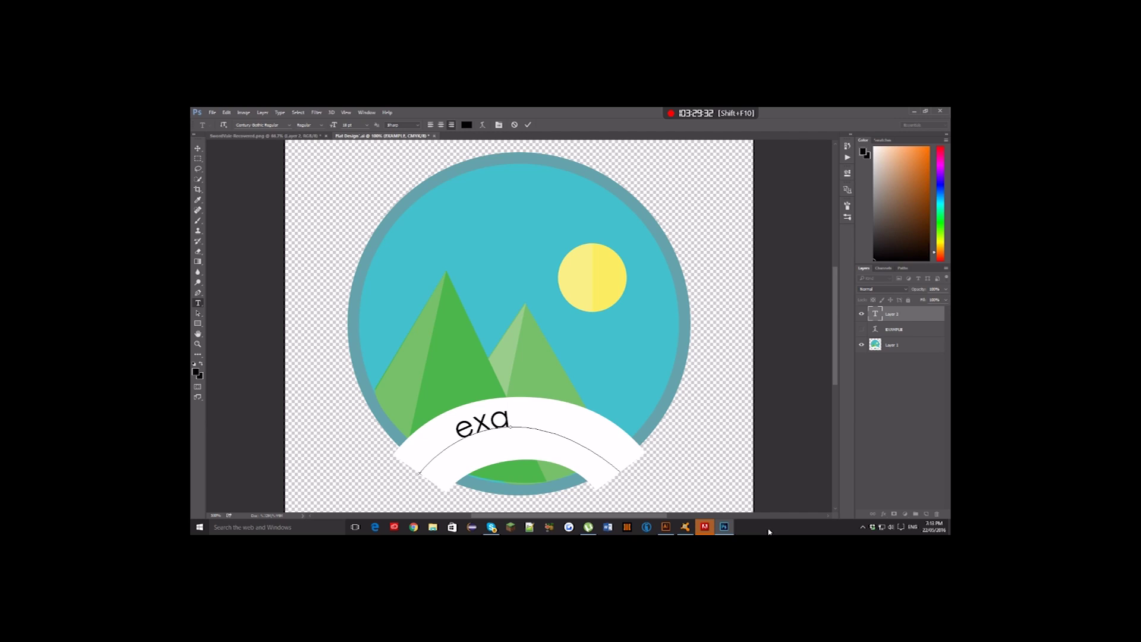
key("BackSpace")
key("BackSpace")
key("BackSpace")
type("exaa")
key("BackSpace")
key("BackSpace")
key("BackSpace")
key("BackSpace")
type("EXAMP")
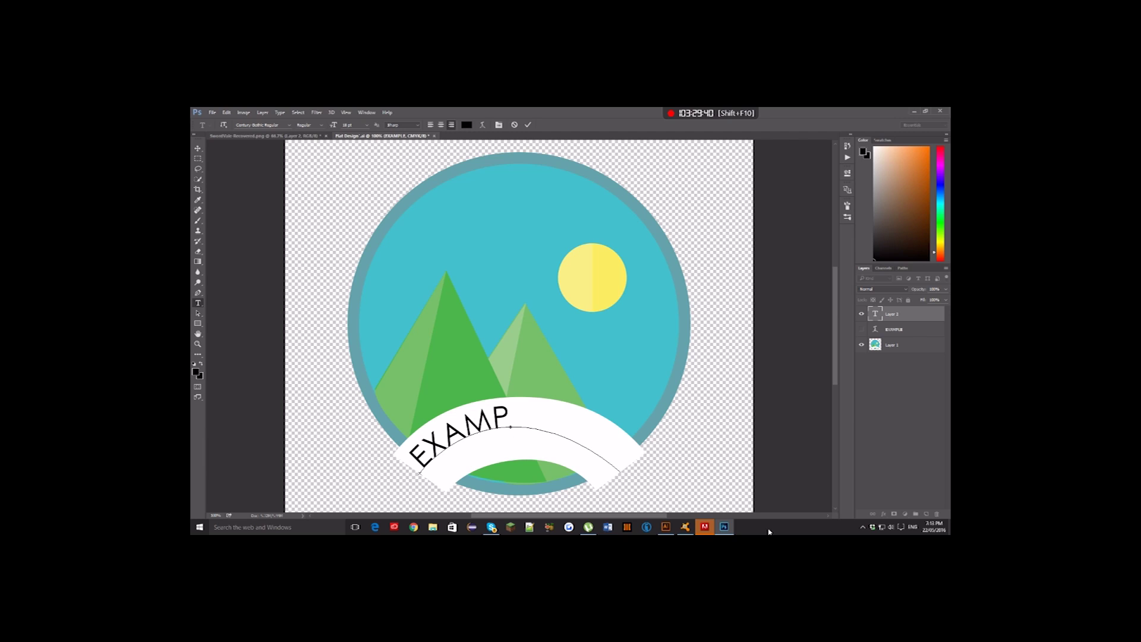
key("ctrl")
type("LELE")
key("BackSpace")
key("BackSpace")
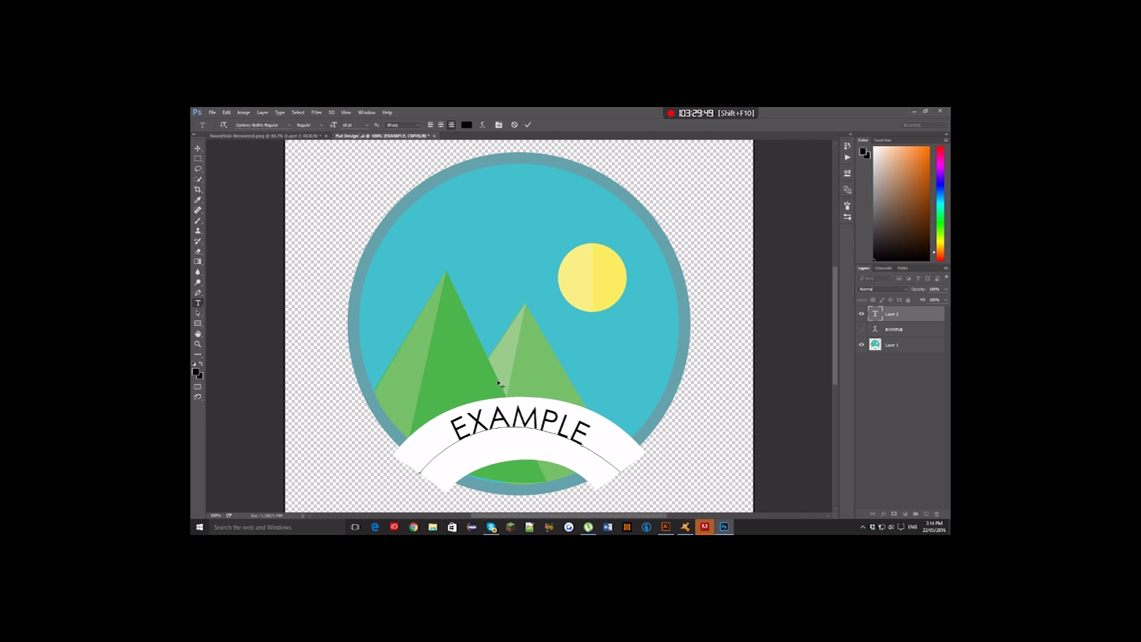
key("ctrl+Return")
Nudge the curved EXAMPLE text slightly down into the banner, then return to Illustrator.
key("v")
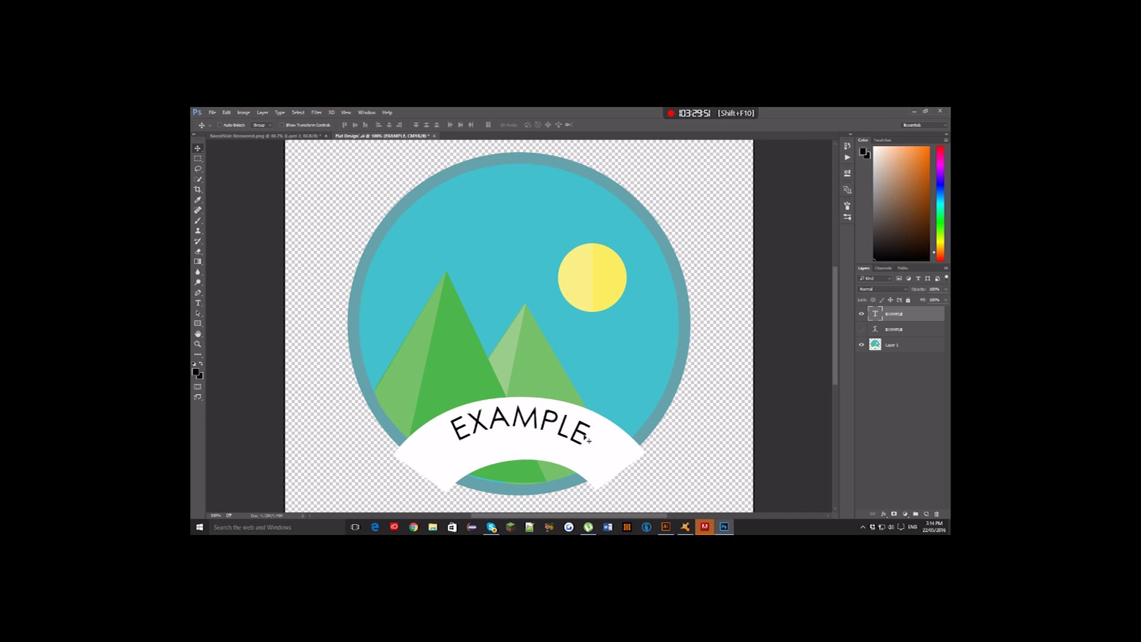
left_click_drag(588, 438, 586, 447)
left_click_drag(585, 447, 586, 448)
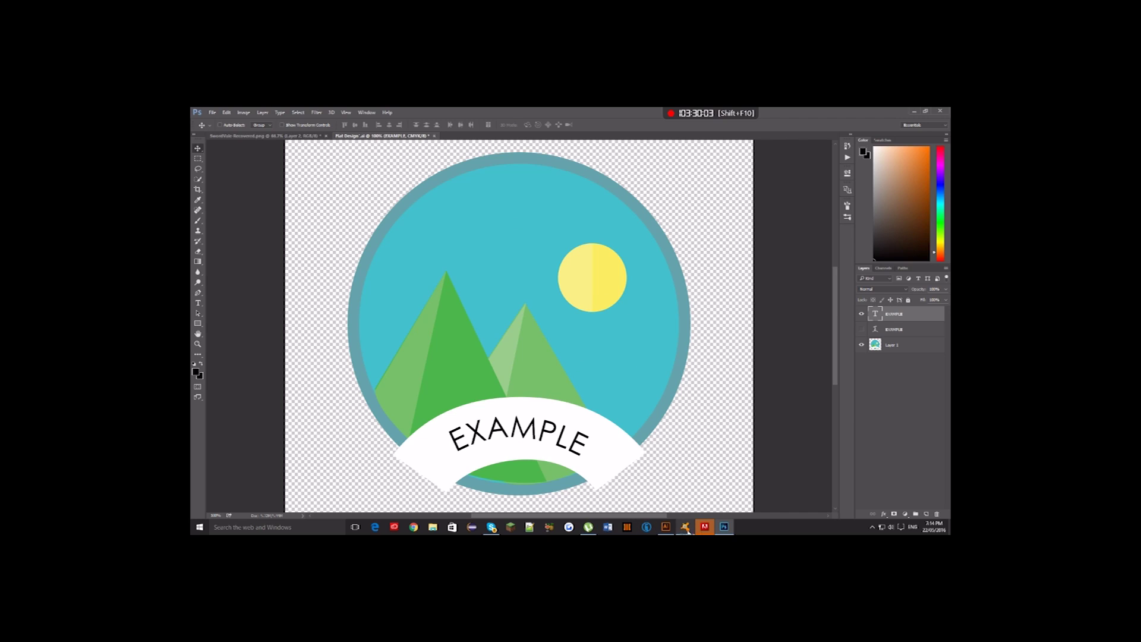
left_click(666, 526)
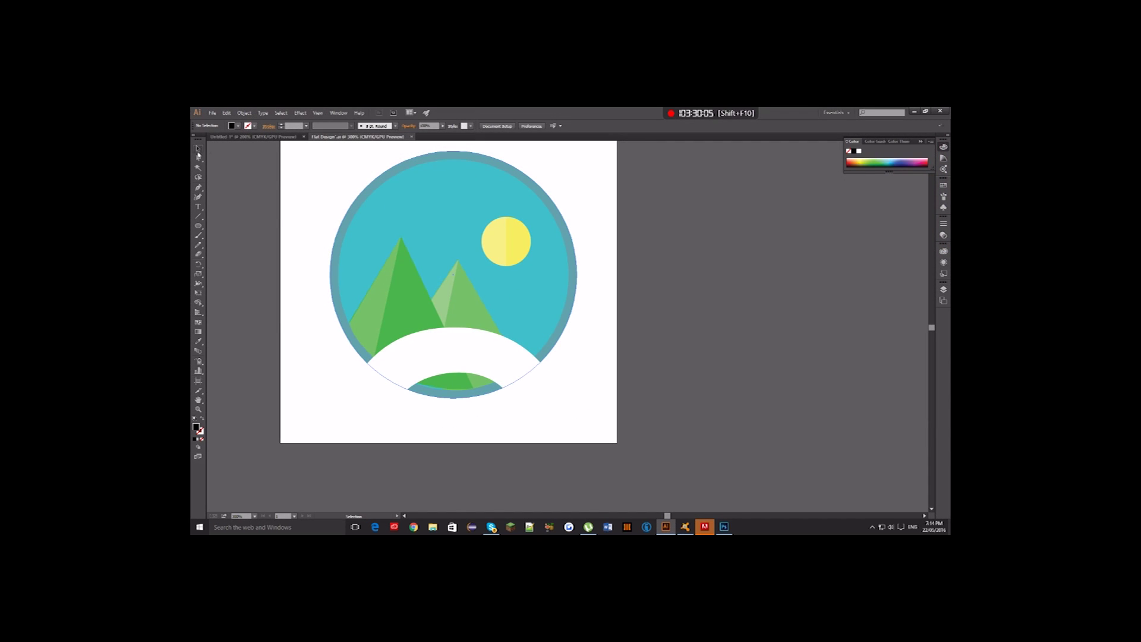
Draw a small black wedge at the banner's left end with the Pen tool.
left_click(198, 187)
left_click(365, 367)
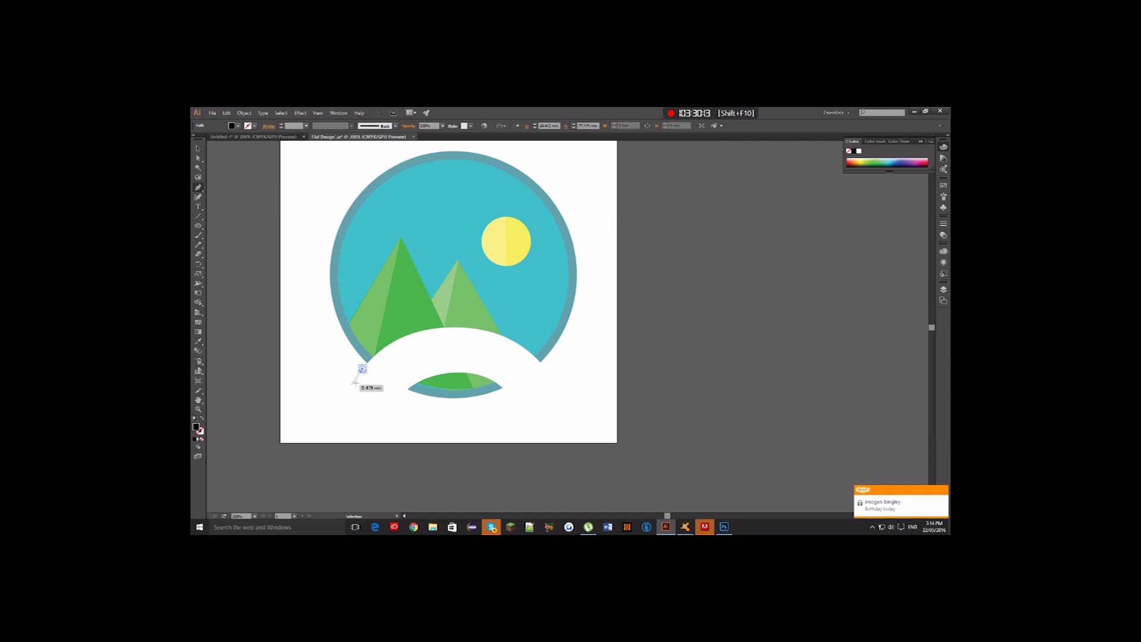
left_click(387, 375)
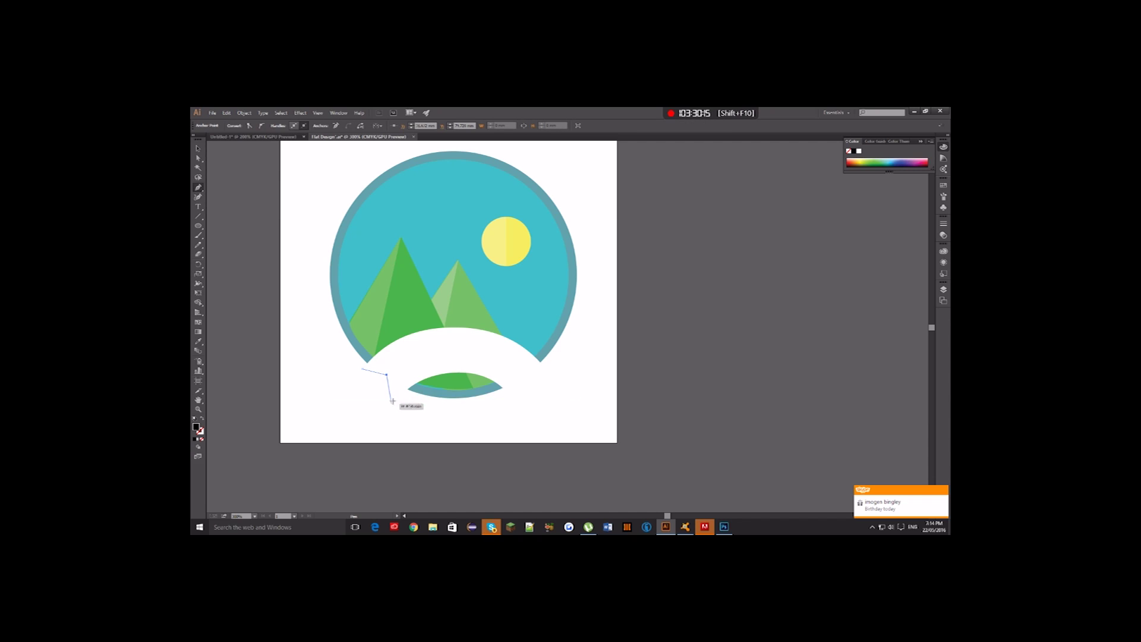
left_click(402, 394)
left_click(401, 395)
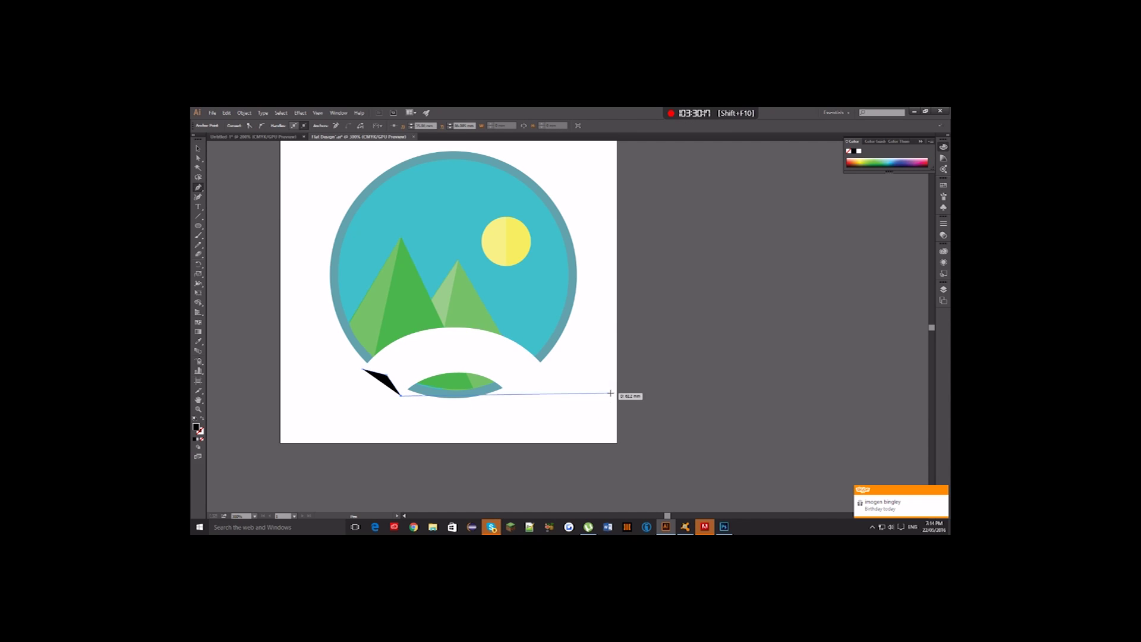
Select the wedge, undo it with Ctrl+Z, and bring Photoshop back up.
key("v")
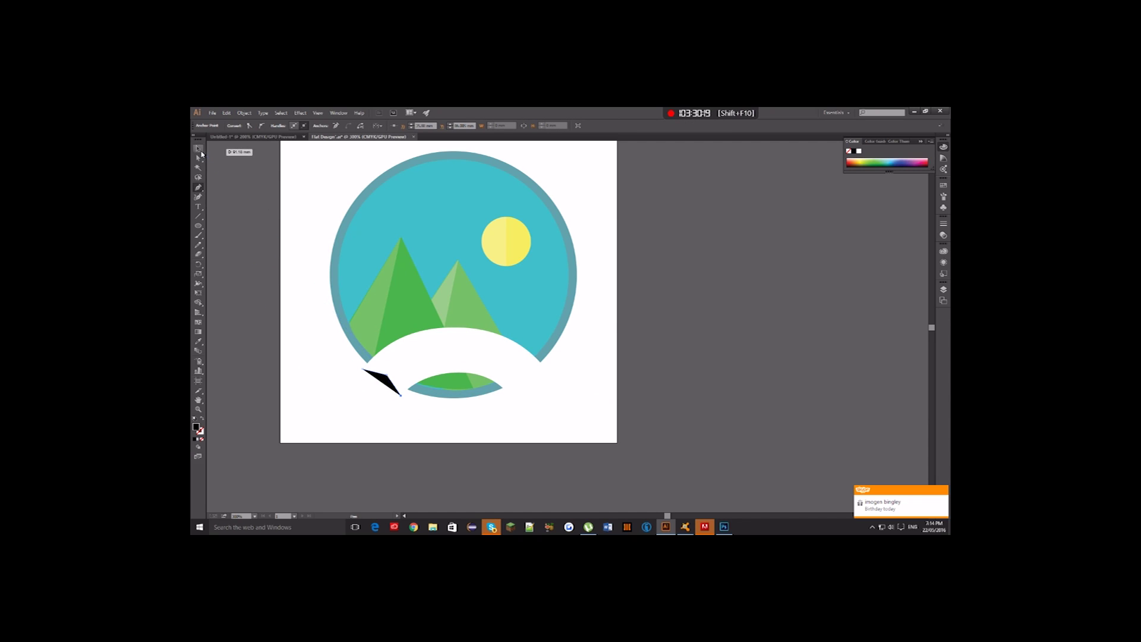
left_click(388, 381)
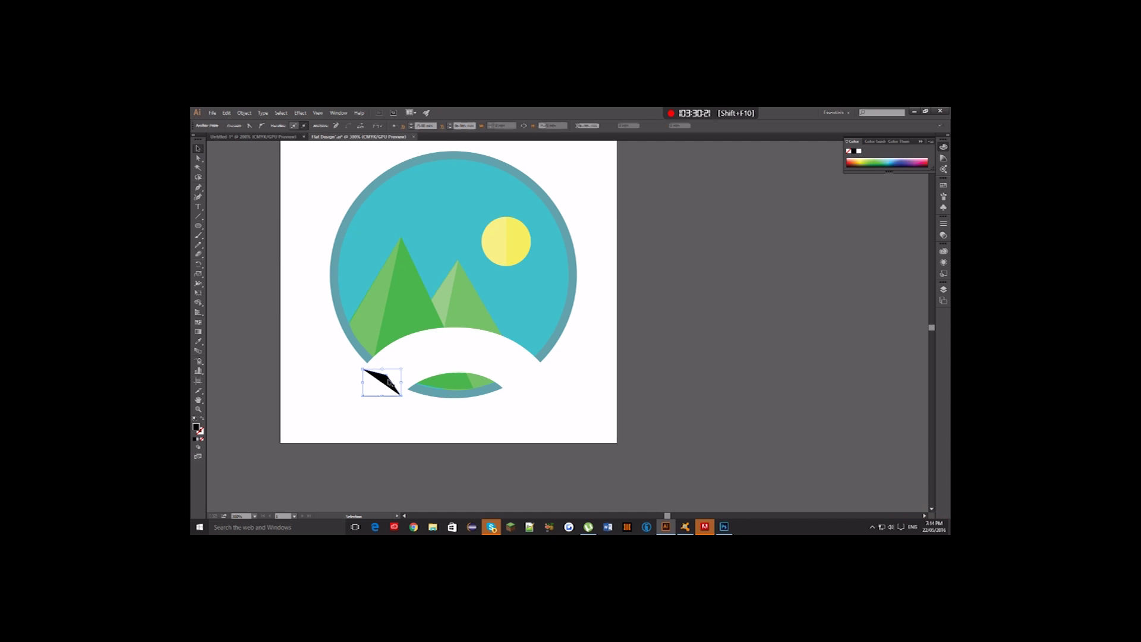
key("ctrl+z")
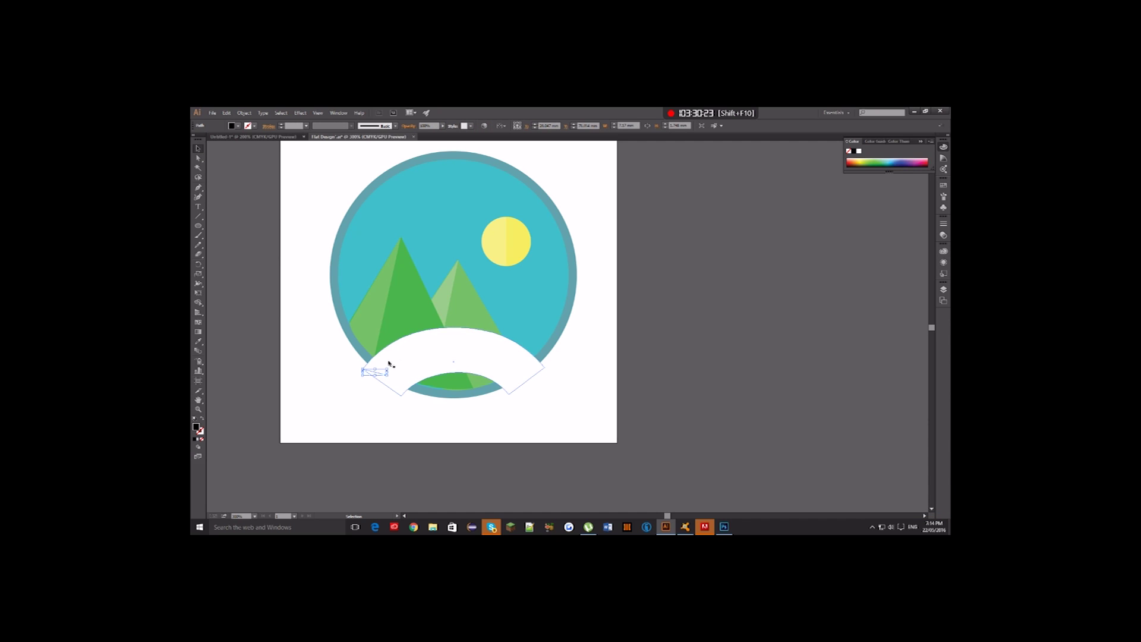
key("alt+Tab")
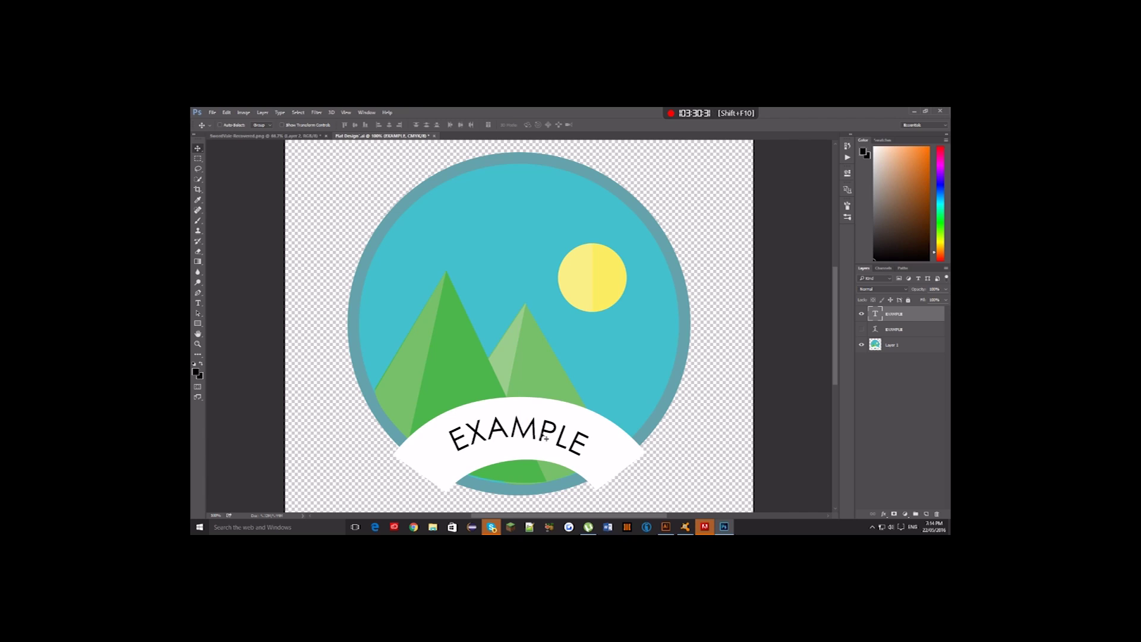
Shift the curved EXAMPLE text a few pixels right, then go back to Illustrator.
left_click_drag(592, 449, 597, 450)
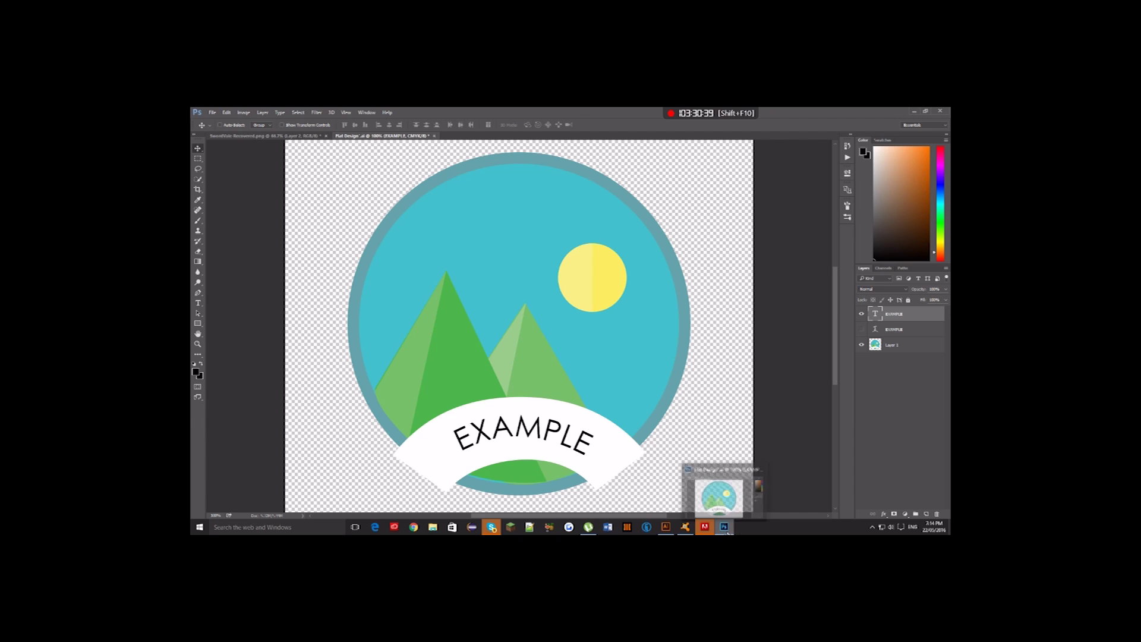
left_click(666, 526)
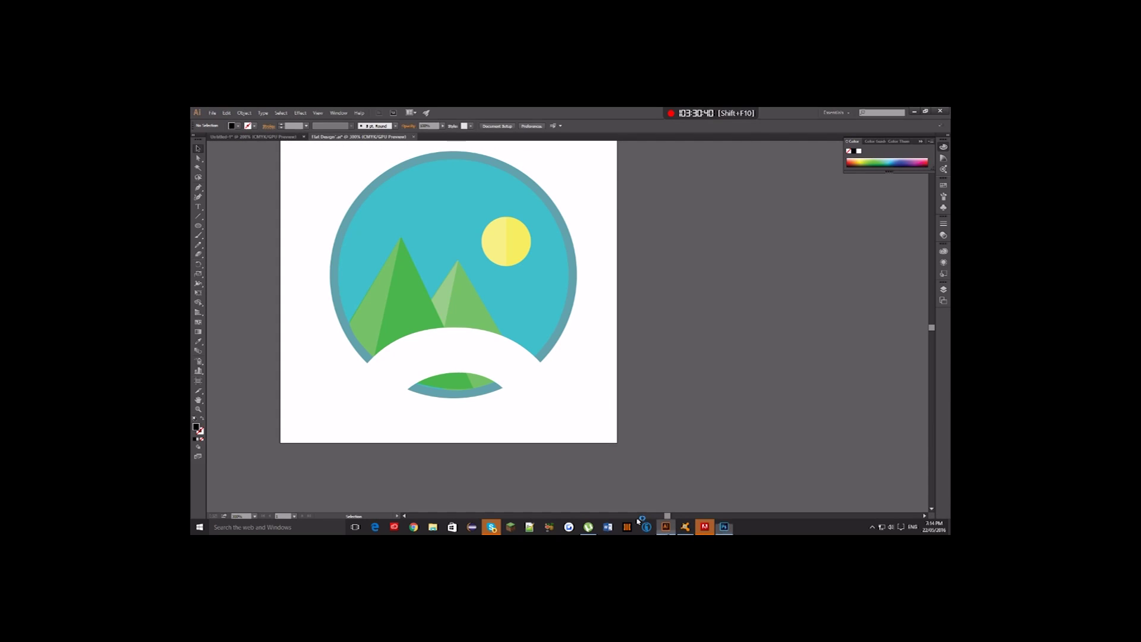
left_click(198, 226)
Draw three overlapping ellipses in the upper sky and fill them white as a cloud.
left_click_drag(420, 190, 492, 205)
key("v")
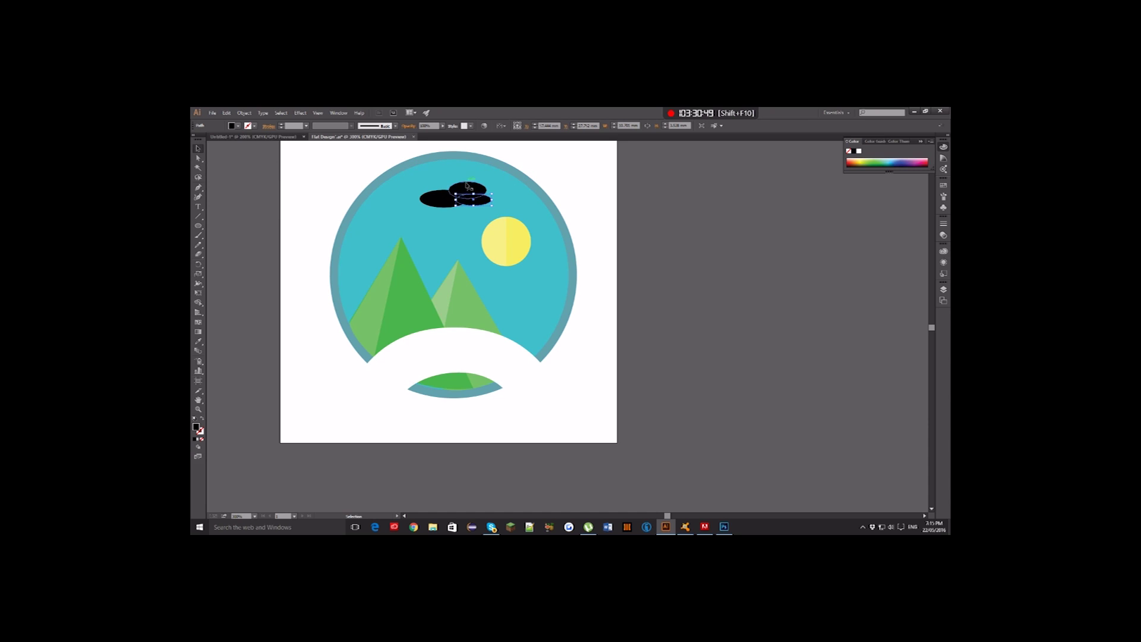
left_click(468, 189)
left_click(464, 201, "shift")
left_click(480, 201, "shift")
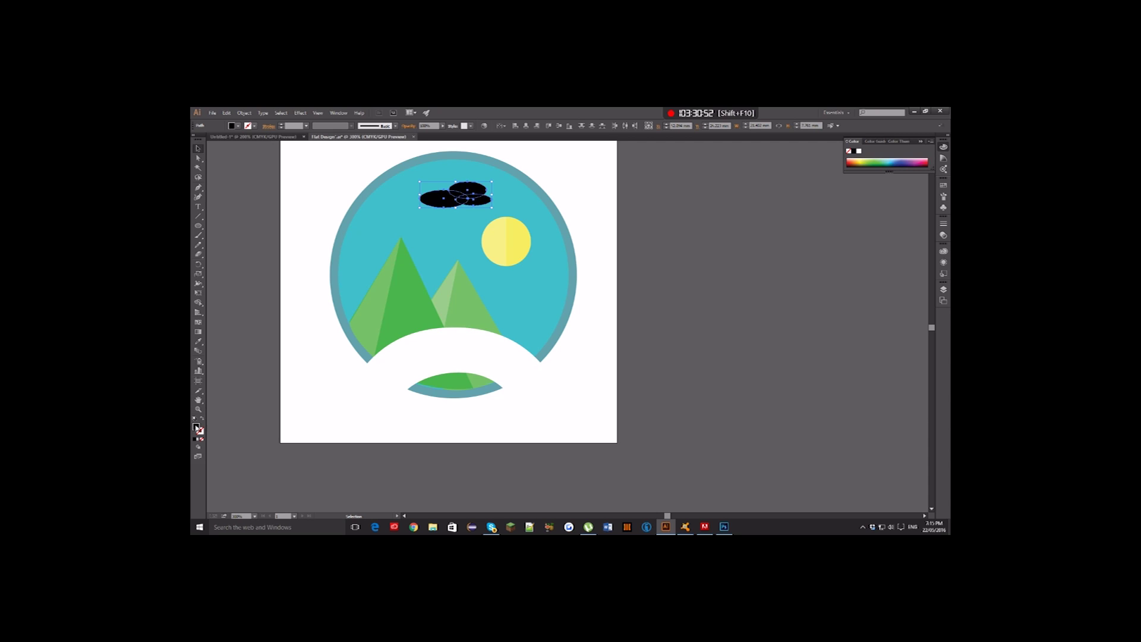
left_click(859, 151)
left_click(237, 190)
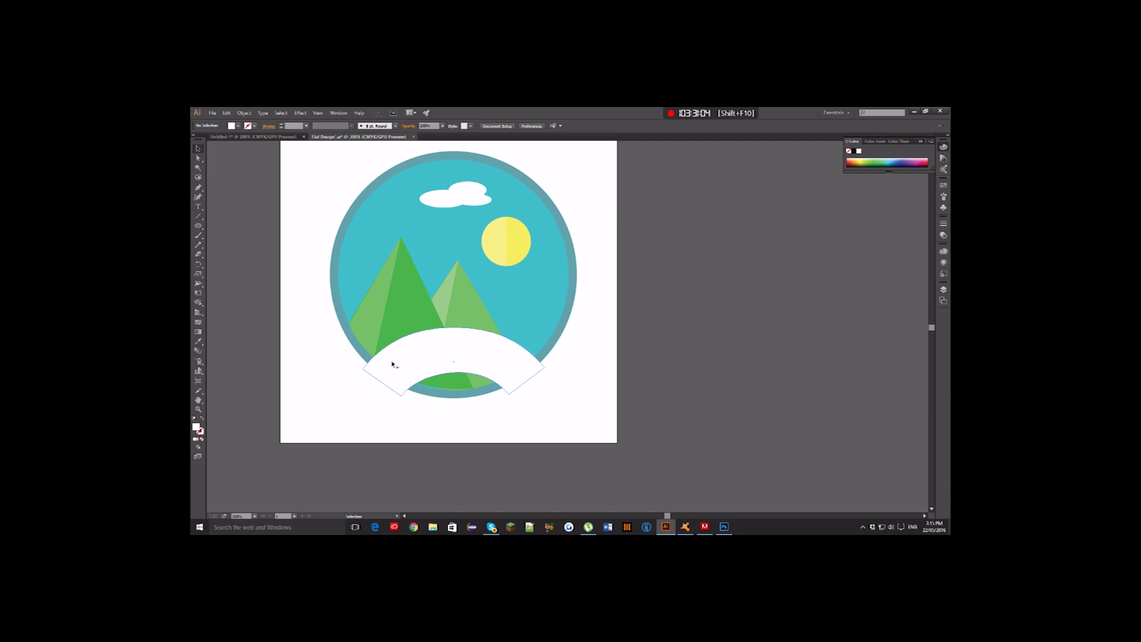
mouse_move(511, 374)
left_mouse_down()
mouse_move(453, 311)
mouse_move(362, 255)
left_mouse_up()
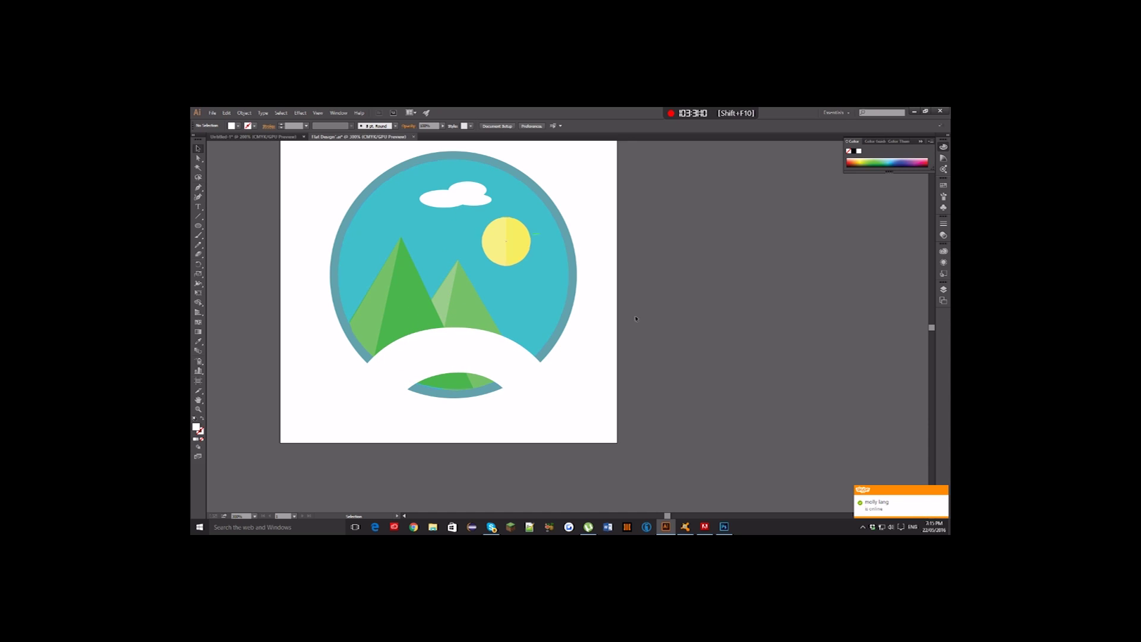
Close Skype and draw one more white ellipse over the cloud to fill it out.
left_click(942, 495)
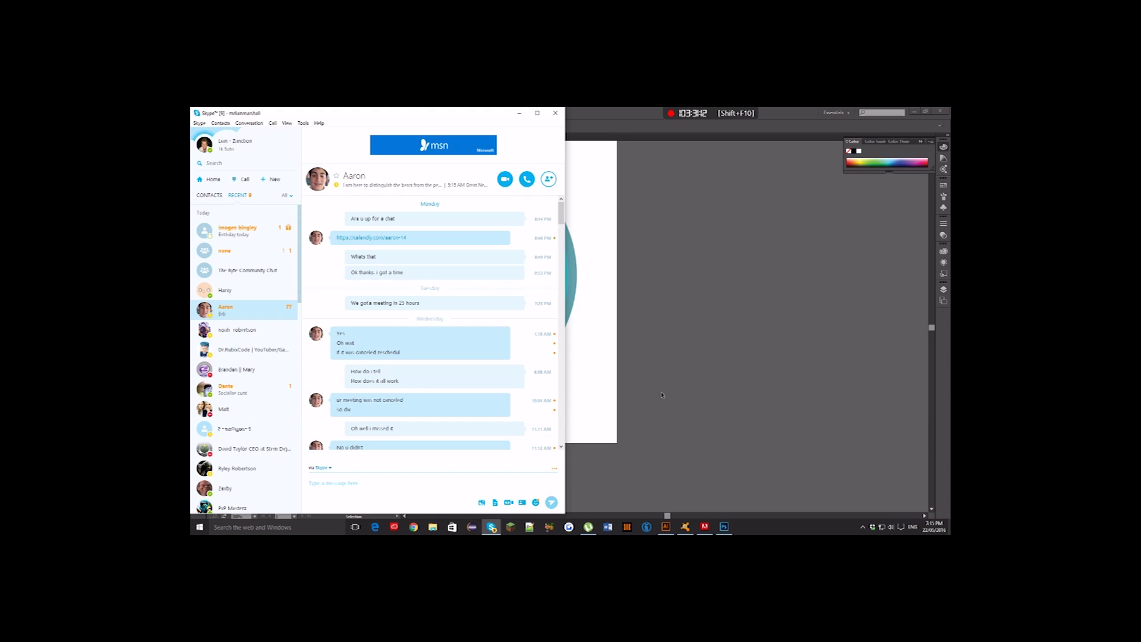
left_click(666, 526)
key("l")
left_click_drag(456, 194, 491, 207)
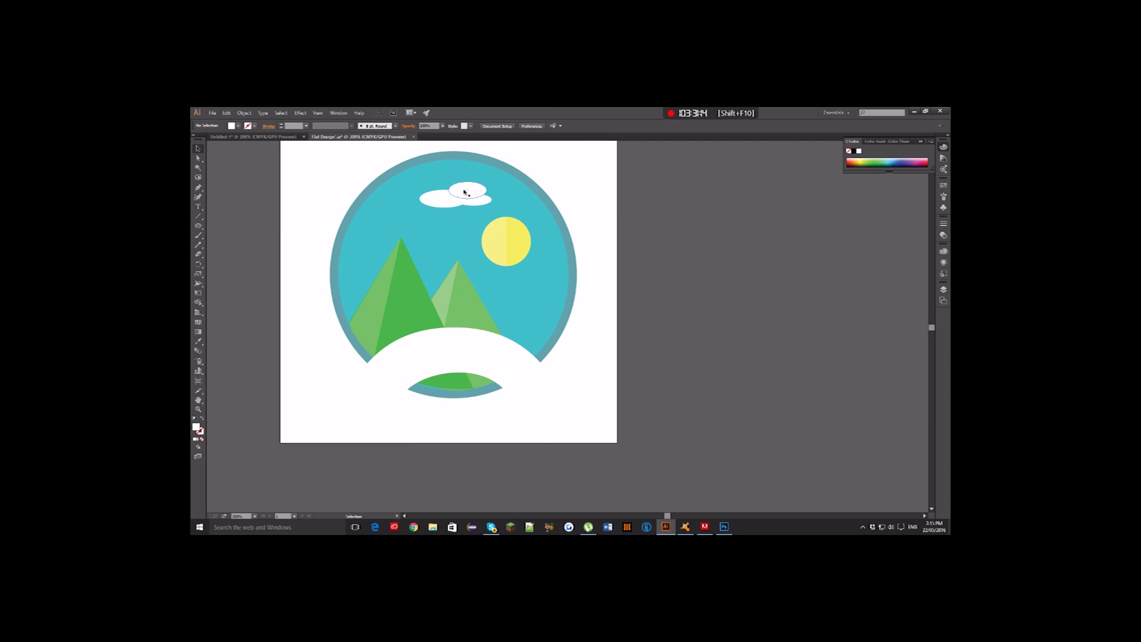
key("ctrl+shift+a")
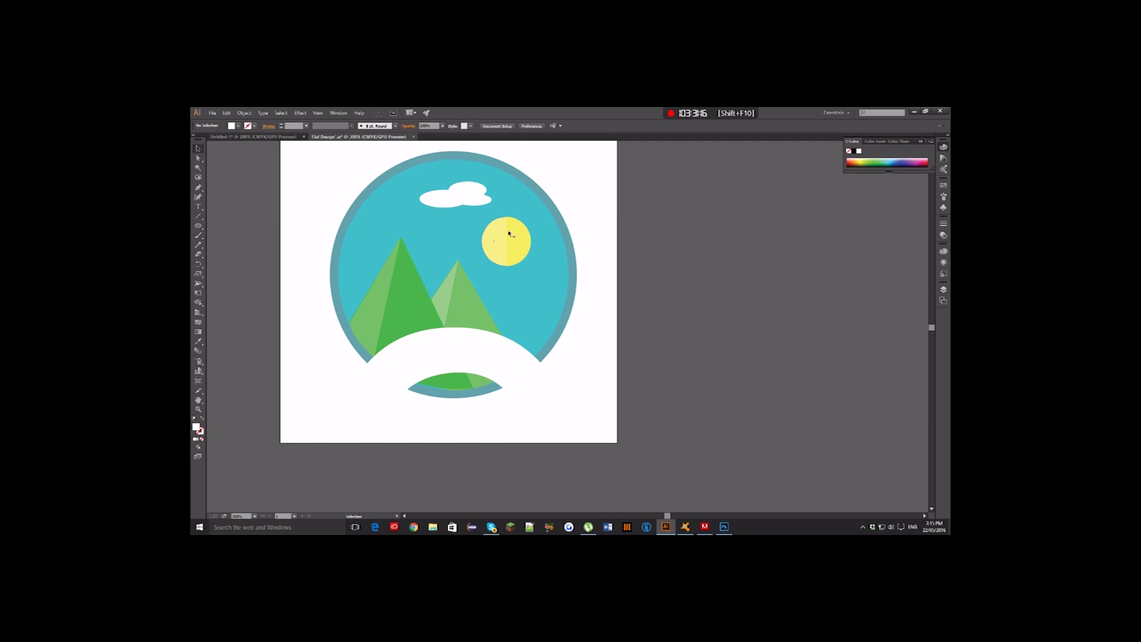